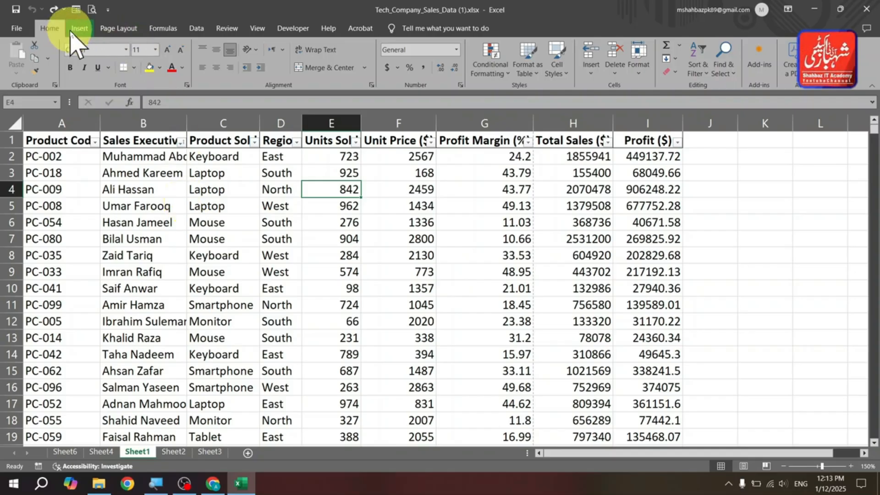
- Create a PivotTable from the Sheet1 sales table range on a new worksheet
{"action": "left_click", "coordinate": [78, 29]}
{"action": "left_click", "coordinate": [21, 68]}
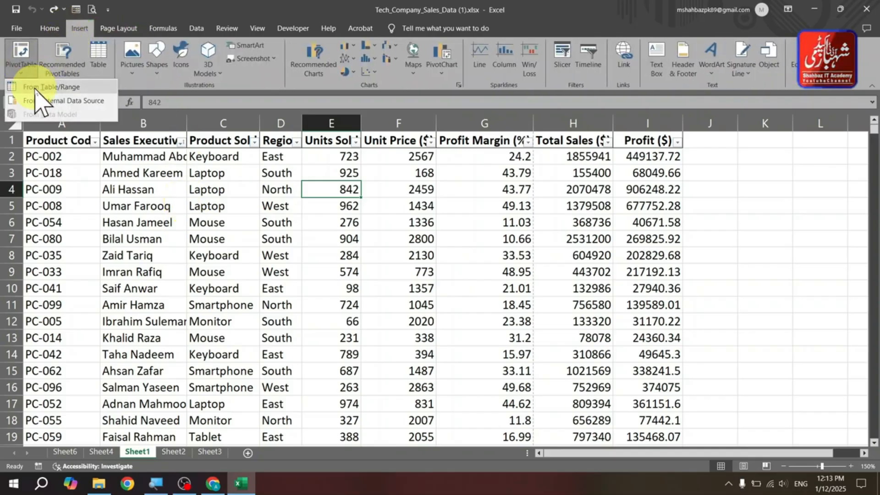
{"action": "left_click", "coordinate": [36, 87]}
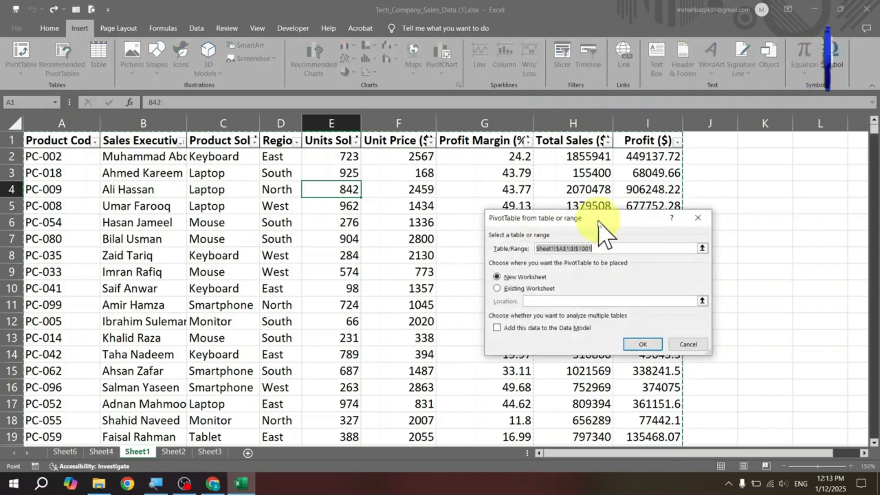
{"action": "left_click_drag", "start_coordinate": [598, 220], "coordinate": [420, 146]}
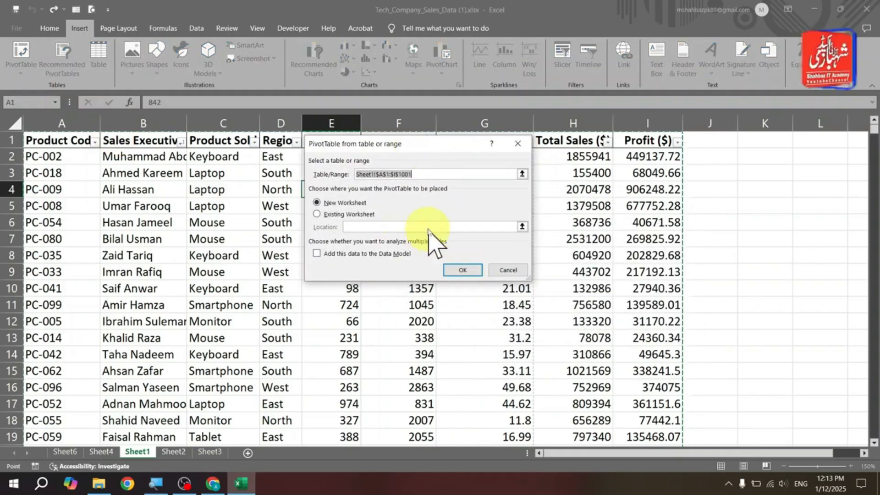
{"action": "left_click", "coordinate": [456, 273]}
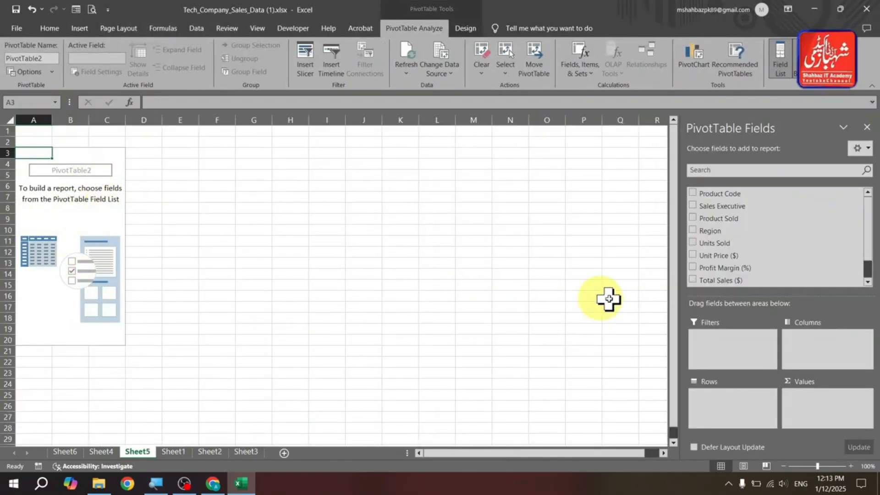
- Add Sales Executive and Product Sold to the rows and Total Sales ($) to the values of the PivotTable
{"action": "left_click_drag", "start_coordinate": [749, 208], "coordinate": [742, 411]}
{"action": "left_click_drag", "start_coordinate": [730, 221], "coordinate": [731, 421]}
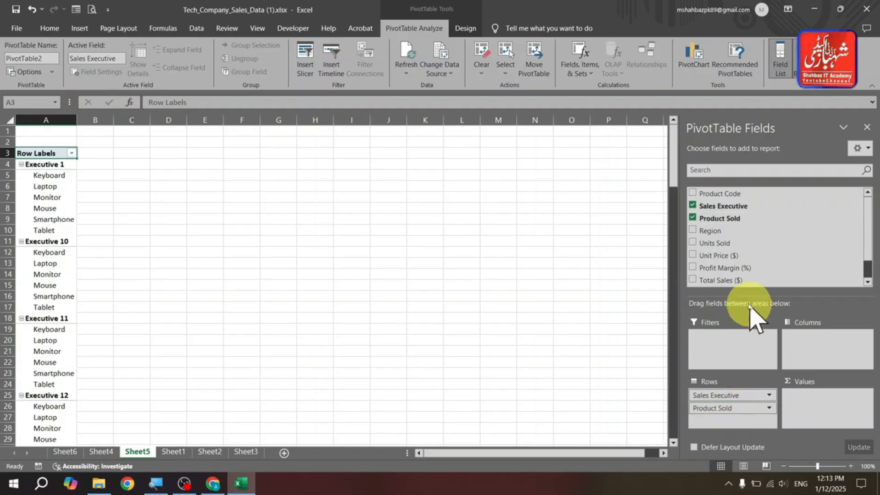
{"action": "left_click_drag", "start_coordinate": [715, 281], "coordinate": [821, 412]}
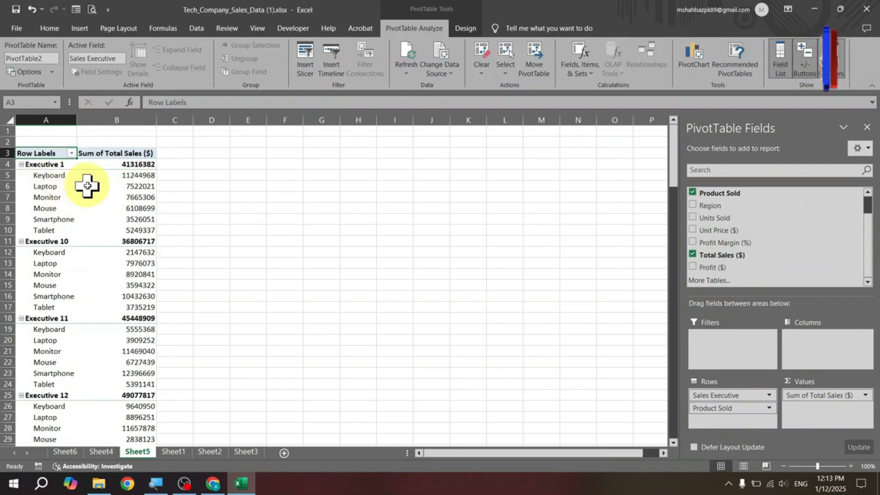
{"action": "mouse_move", "coordinate": [80, 187]}
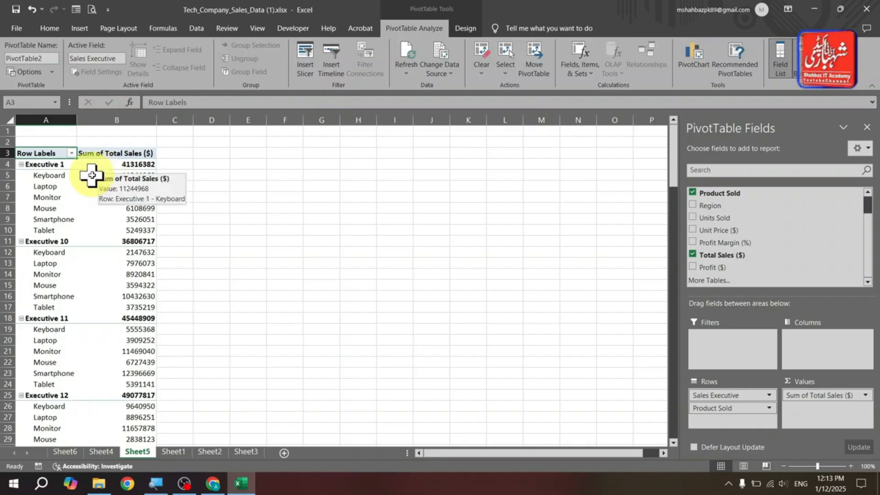
- Change the PivotTable report layout to tabular form
{"action": "left_click", "coordinate": [468, 32]}
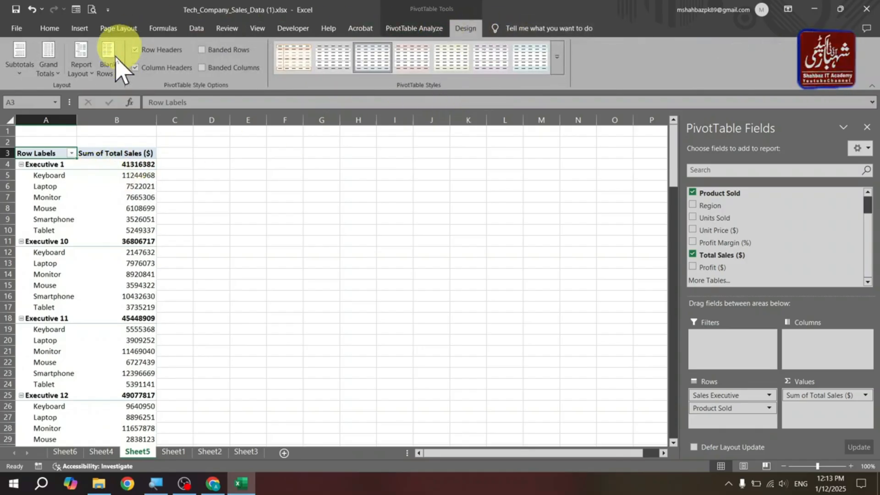
{"action": "left_click", "coordinate": [81, 78]}
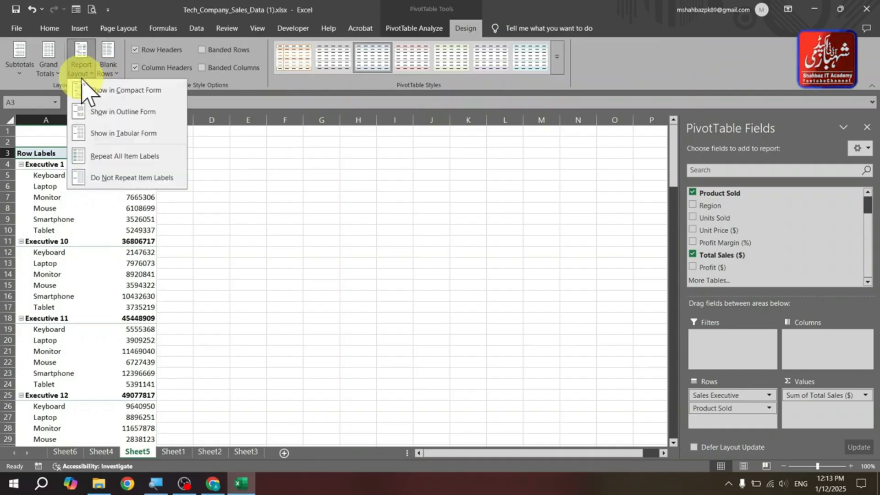
{"action": "left_click", "coordinate": [123, 135]}
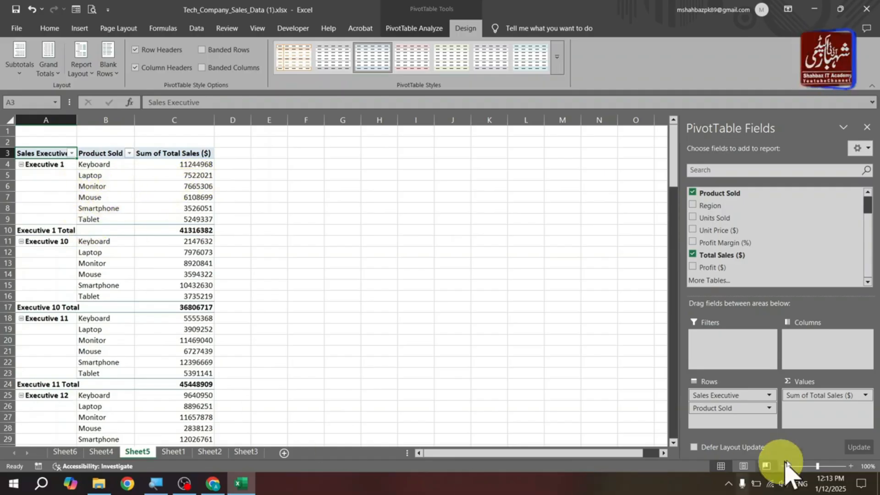
- Refresh the PivotTable data from its source table
{"action": "left_click", "coordinate": [851, 466]}
{"action": "left_click", "coordinate": [850, 466]}
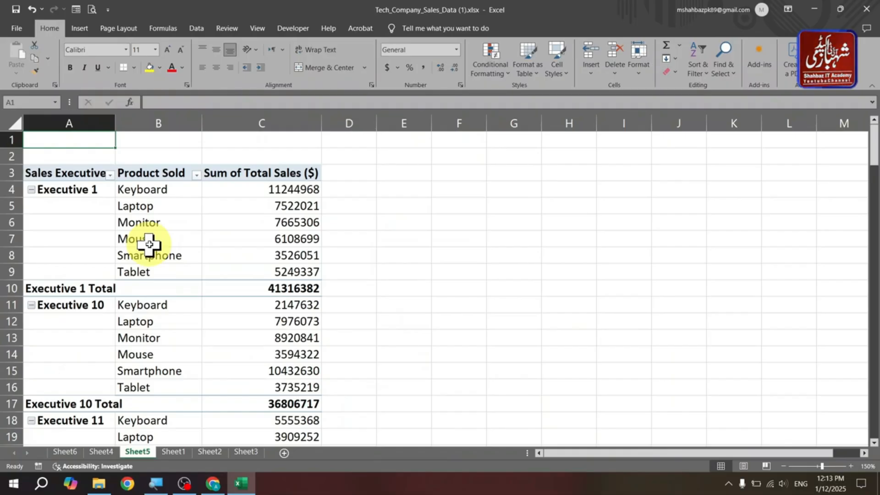
{"action": "left_click", "coordinate": [149, 244]}
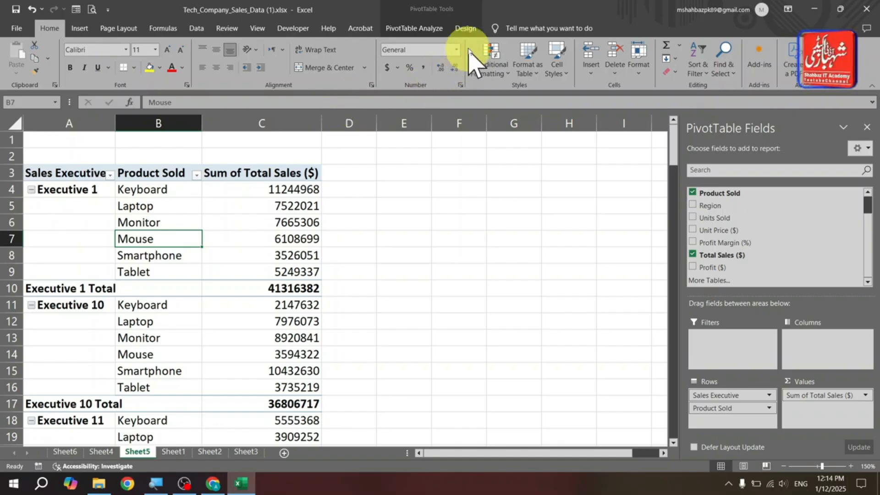
{"action": "left_click", "coordinate": [427, 27]}
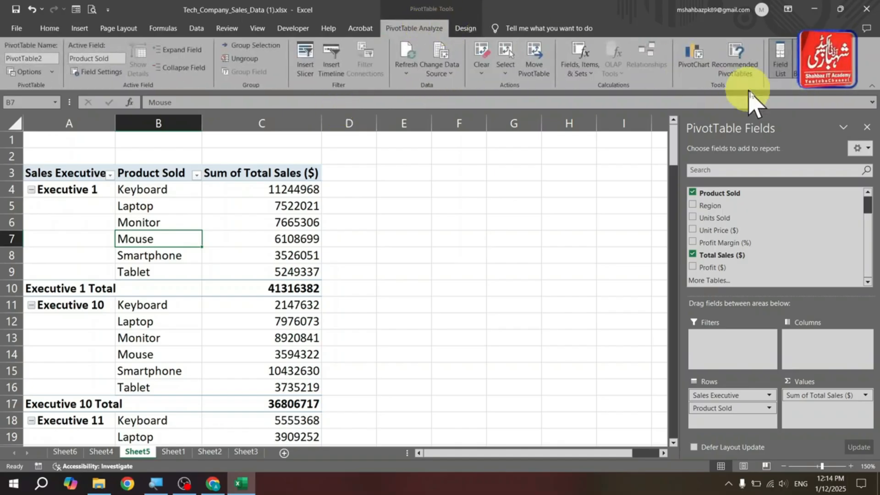
{"action": "left_click", "coordinate": [798, 60]}
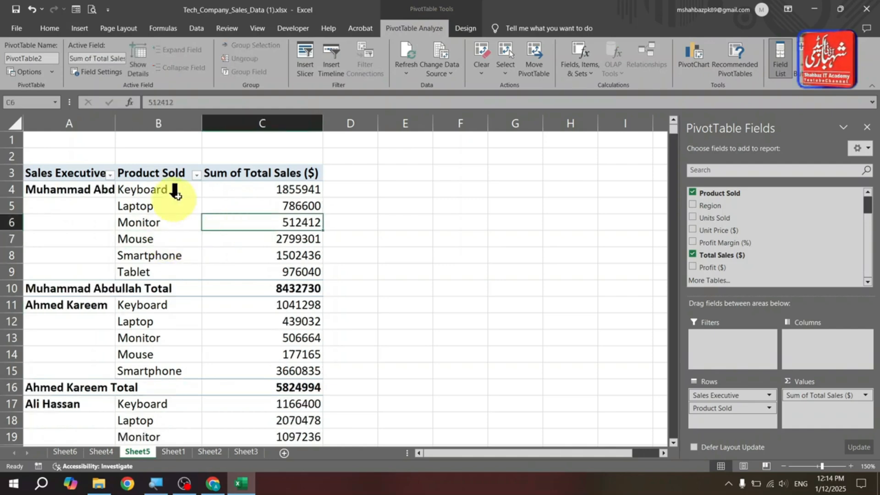
- Autofit column A to the width of the sales executive names
{"action": "double_click", "coordinate": [118, 125]}
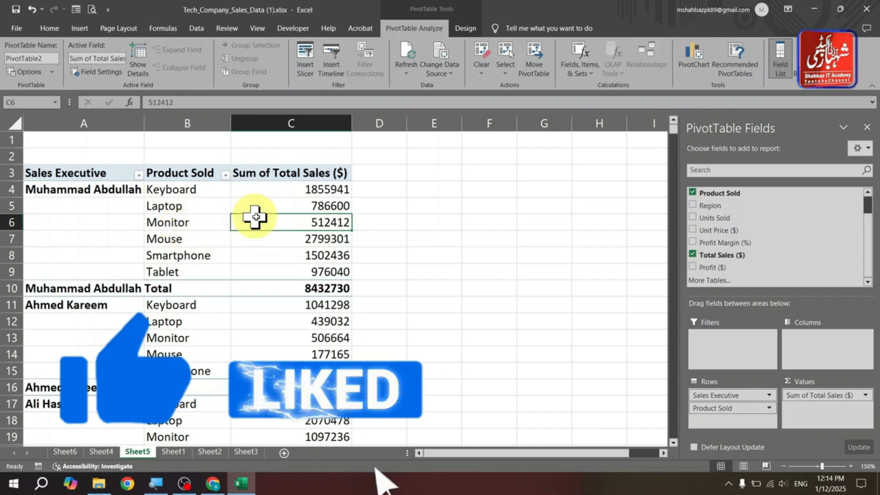
{"action": "left_click", "coordinate": [208, 223]}
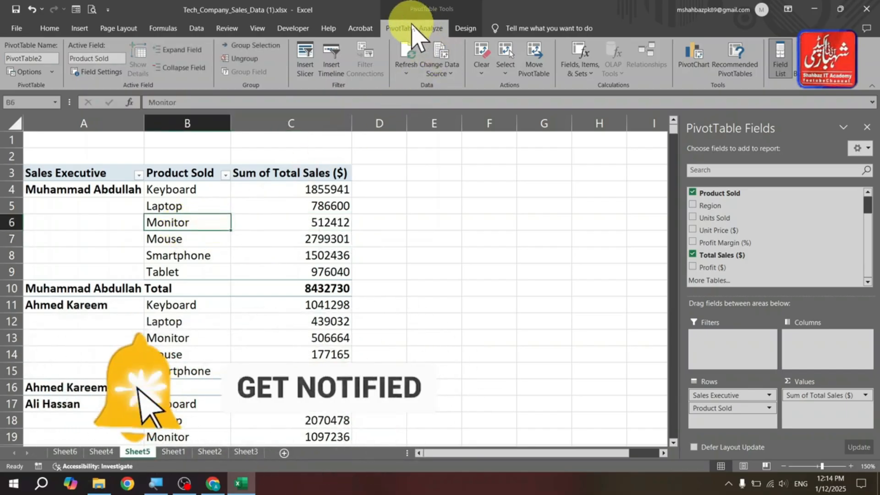
{"action": "left_click", "coordinate": [304, 72]}
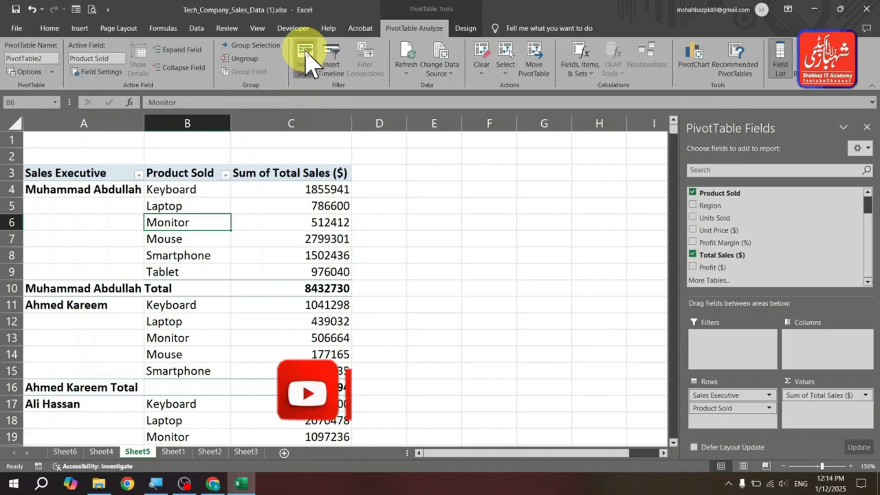
{"action": "left_click", "coordinate": [305, 69]}
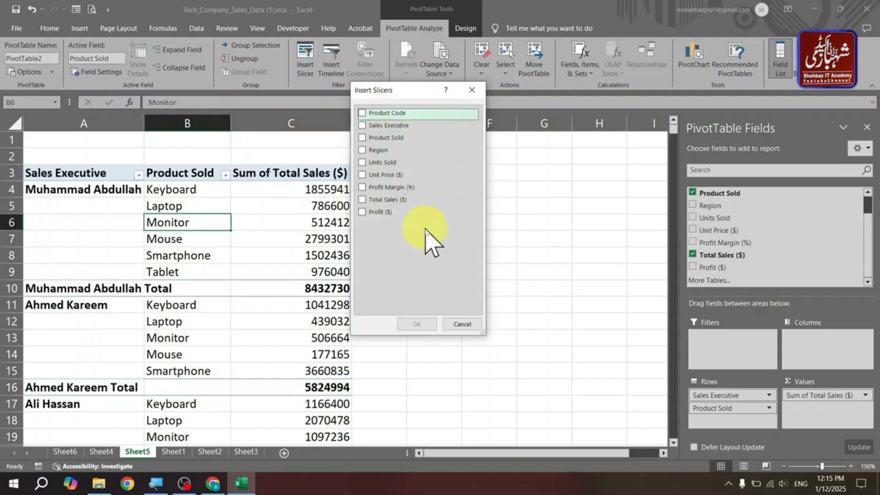
{"action": "key", "text": "Escape"}
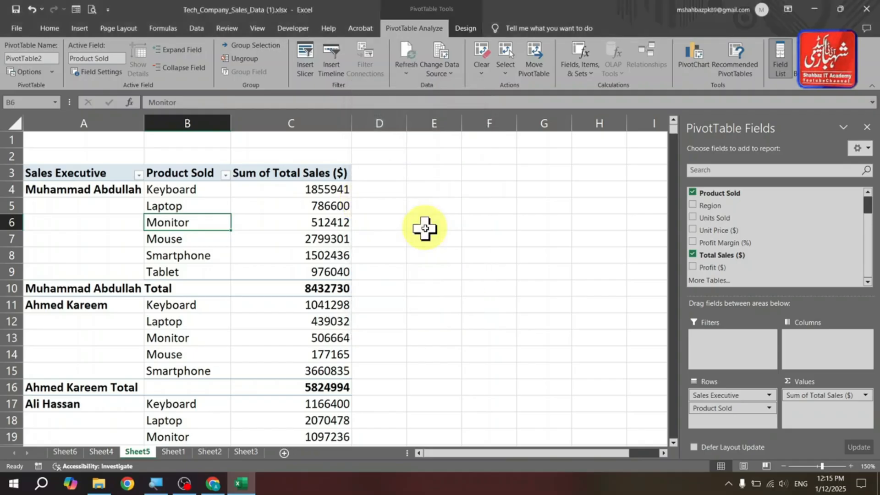
- Review the source data on Sheet1 and return to the PivotTable sheet
{"action": "key", "text": "ctrl+Page_Down"}
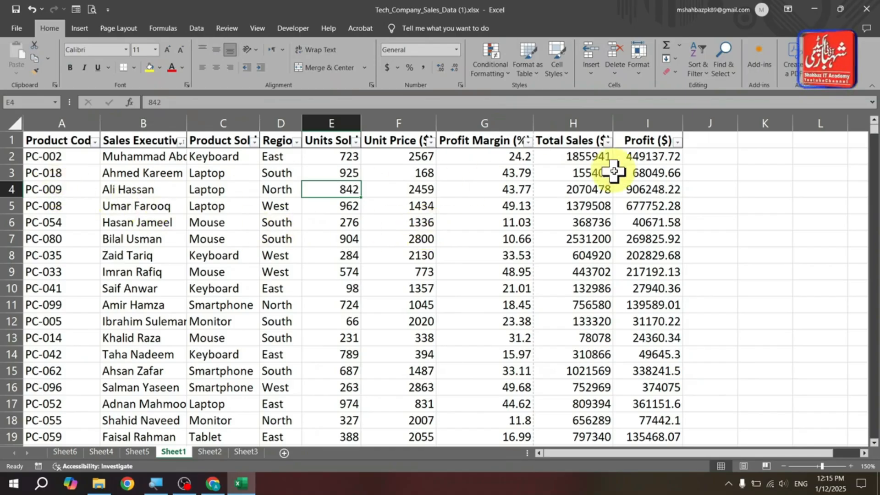
{"action": "left_click_drag", "start_coordinate": [647, 152], "coordinate": [79, 153]}
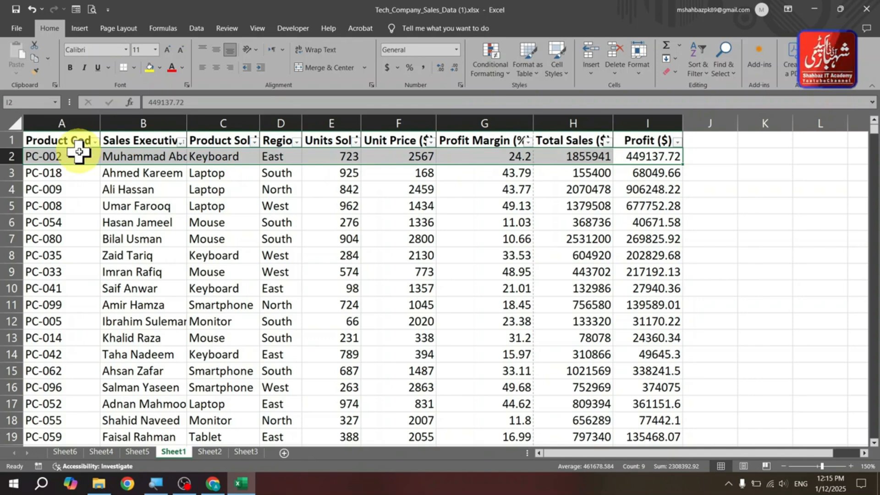
{"action": "key", "text": "ctrl+Page_Up"}
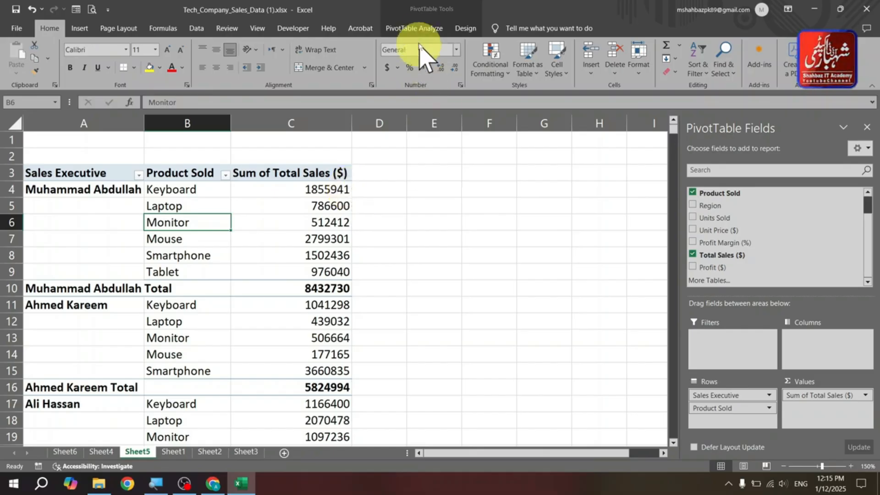
{"action": "left_click", "coordinate": [413, 29]}
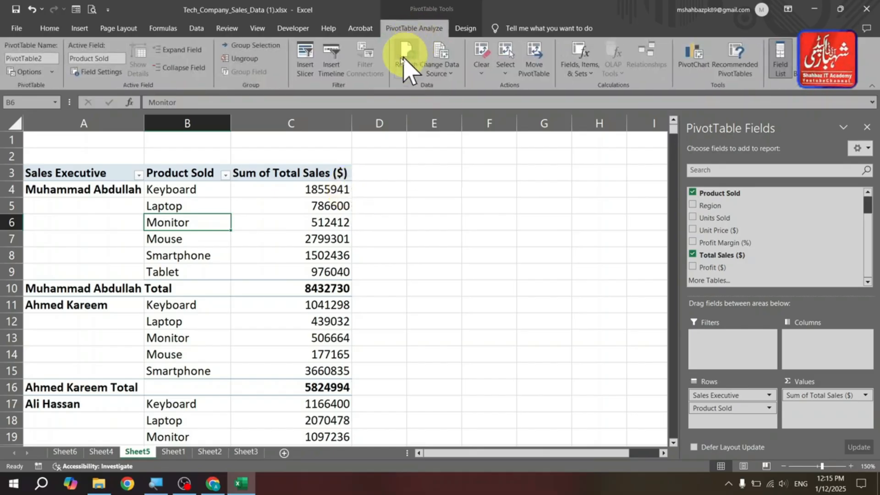
{"action": "left_click", "coordinate": [305, 68]}
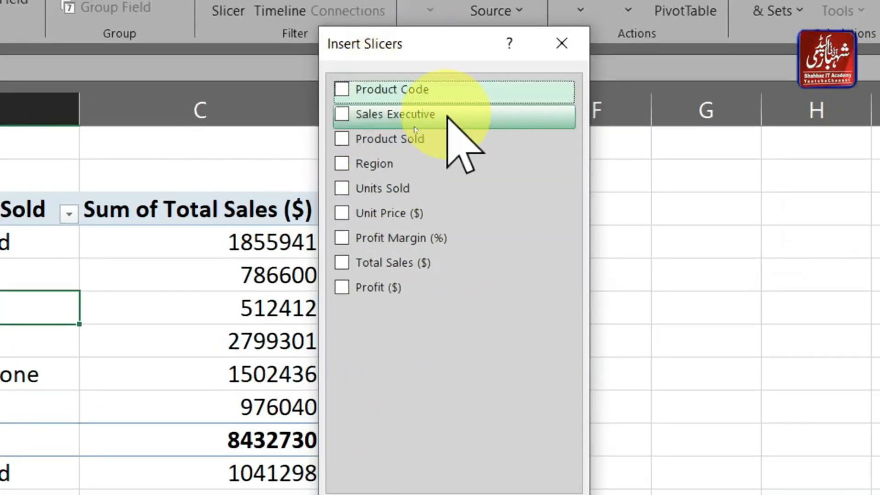
{"action": "key", "text": "Escape"}
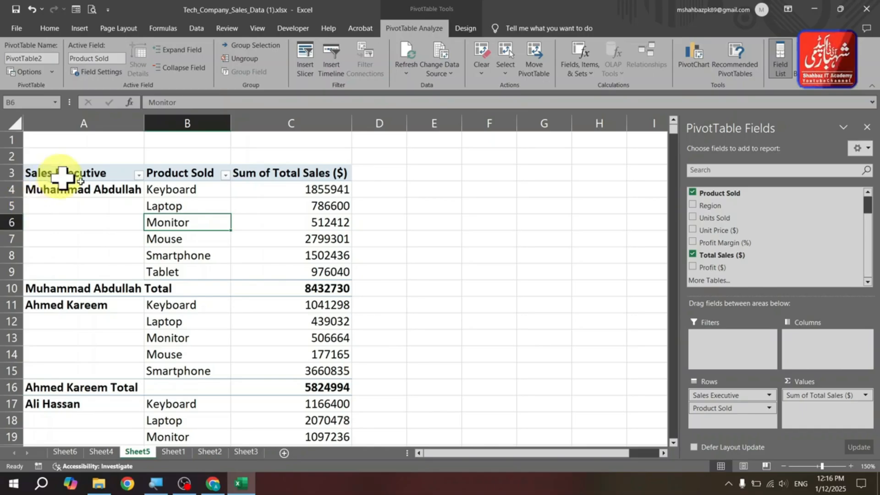
- Filter the Product Sold field of the PivotTable to show only Keyboard
{"action": "left_click", "coordinate": [181, 173]}
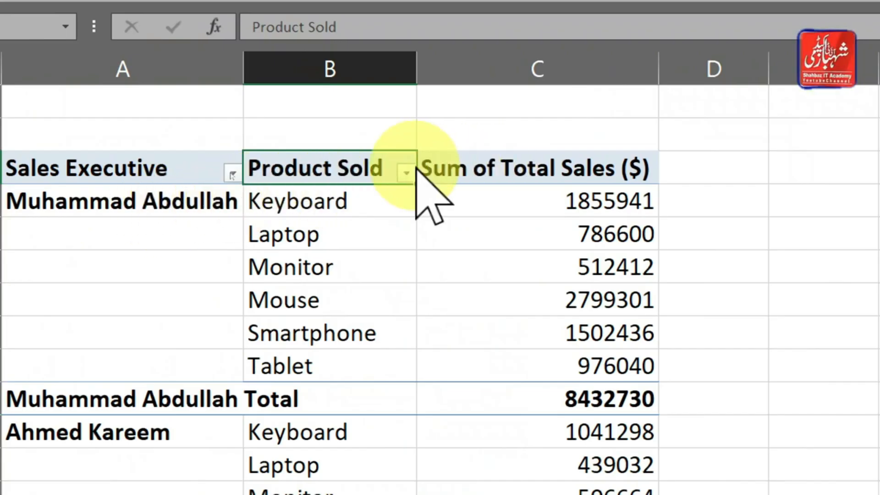
{"action": "left_click", "coordinate": [406, 172]}
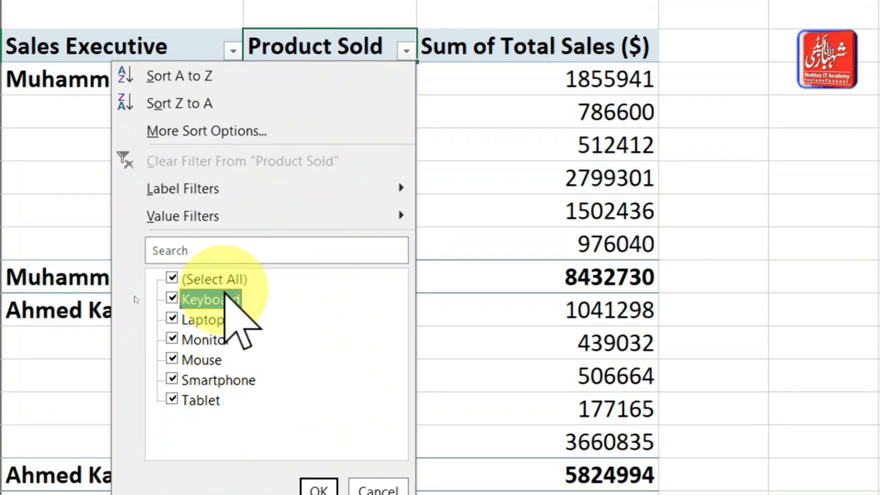
{"action": "left_click", "coordinate": [176, 278]}
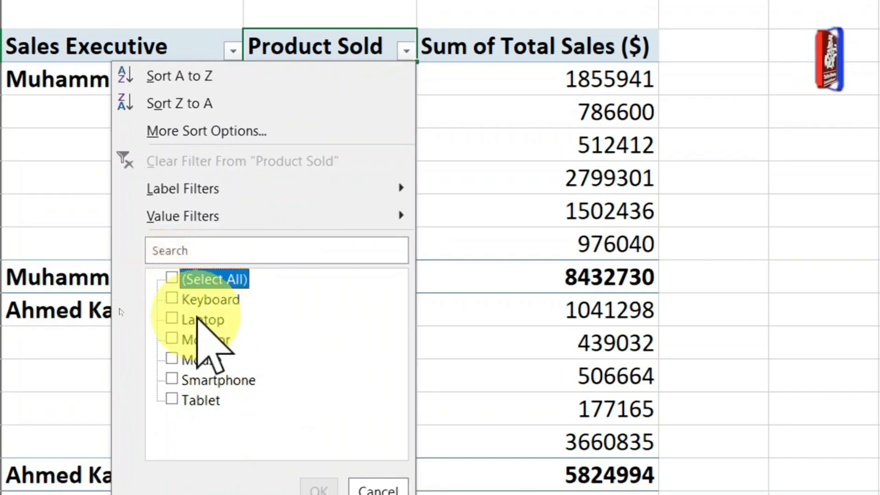
{"action": "left_click", "coordinate": [180, 299]}
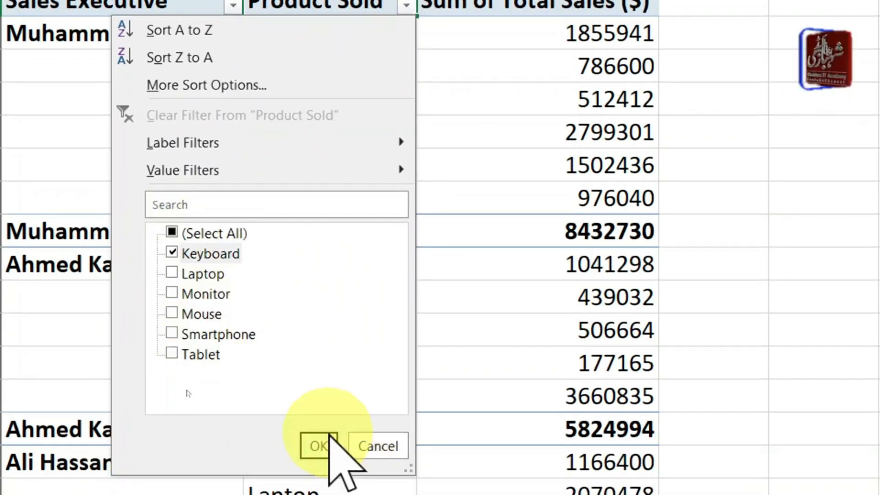
{"action": "left_click", "coordinate": [328, 435]}
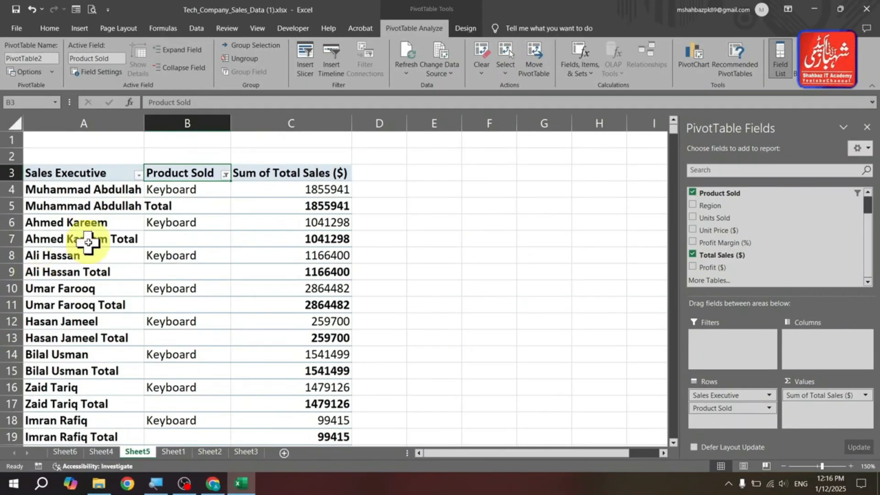
- Undo the Keyboard filter on the Product Sold field
{"action": "left_click_drag", "start_coordinate": [99, 196], "coordinate": [98, 387]}
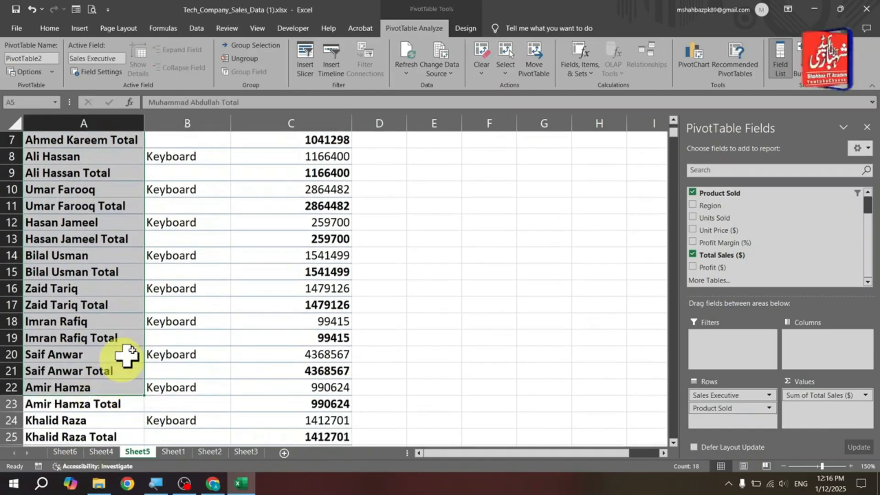
{"action": "scroll", "coordinate": [138, 160], "scroll_direction": "up", "scroll_amount": 2}
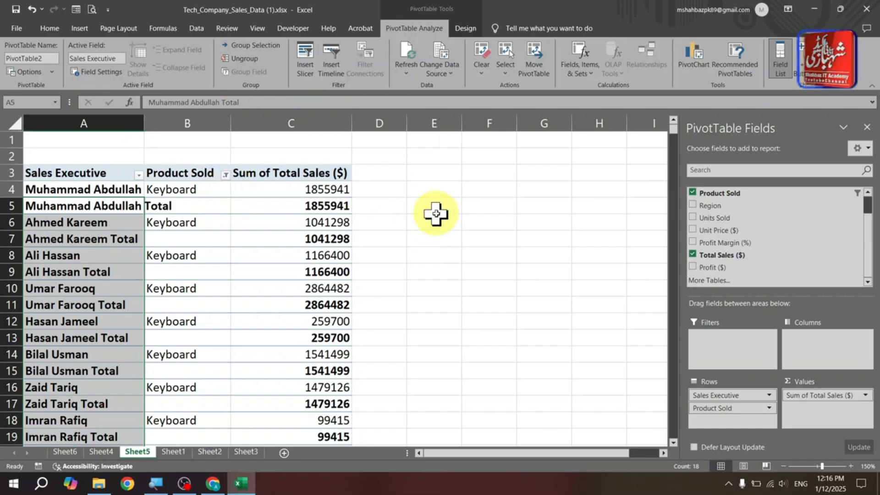
{"action": "key", "text": "ctrl+z"}
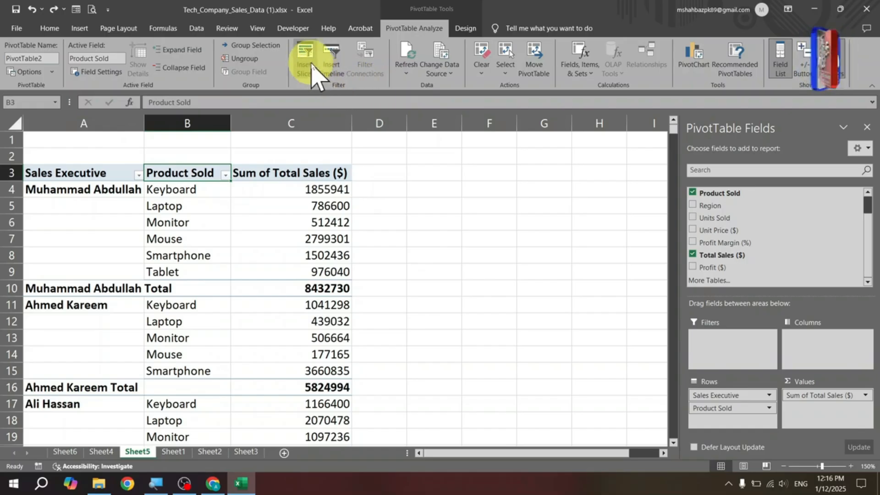
- Insert a Product Sold slicer for the PivotTable and move it beside the table
{"action": "left_click", "coordinate": [312, 73]}
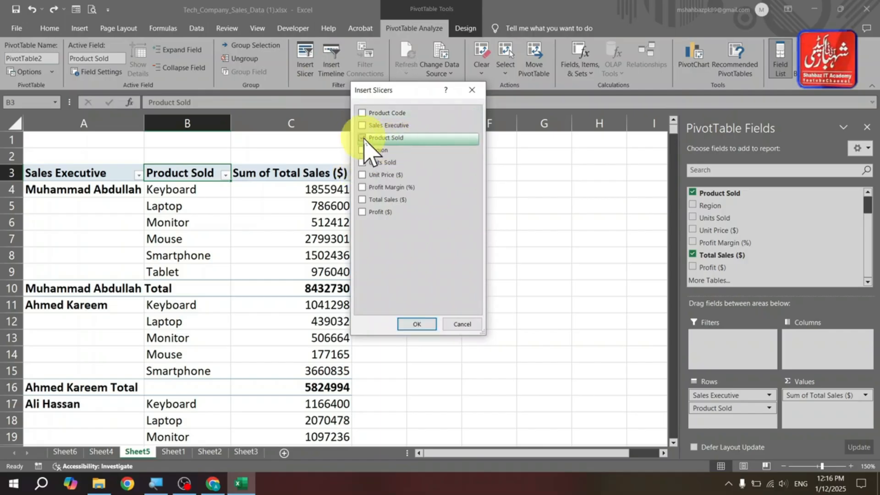
{"action": "left_click", "coordinate": [416, 324]}
{"action": "left_click_drag", "start_coordinate": [345, 199], "coordinate": [493, 174]}
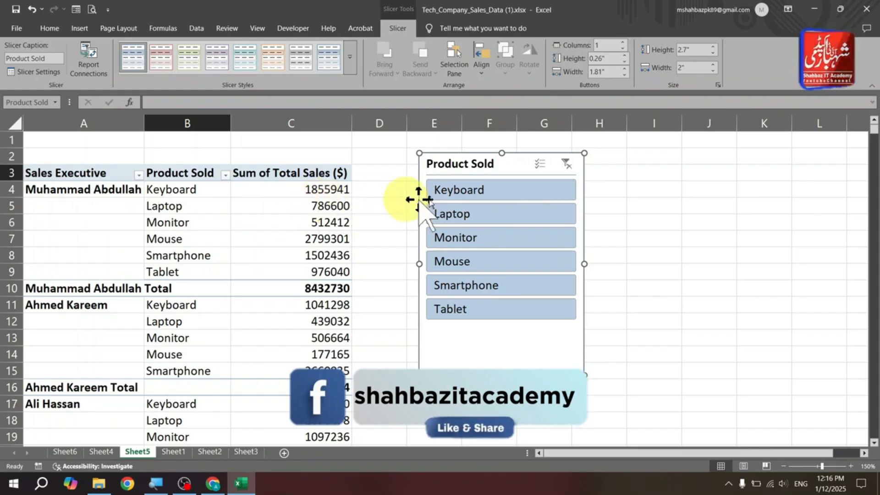
- Filter the PivotTable to Keyboard with the Product Sold slicer and select the filtered rows
{"action": "left_click", "coordinate": [470, 196]}
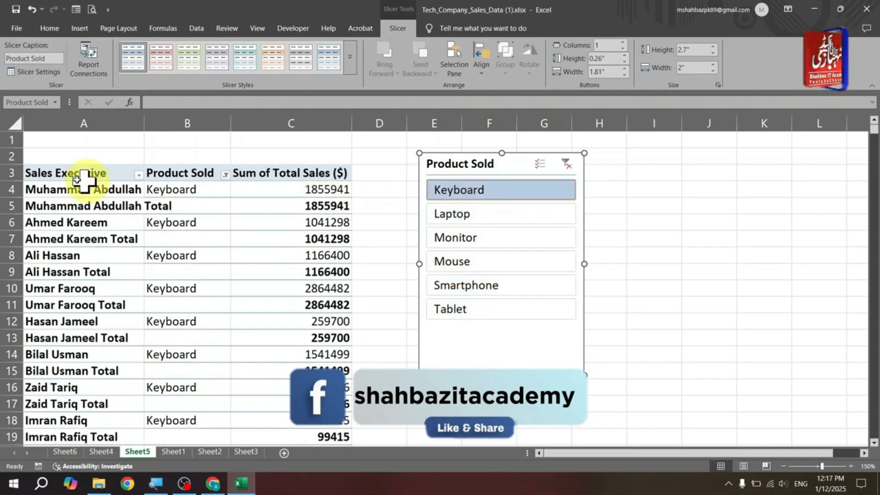
{"action": "left_click_drag", "start_coordinate": [80, 179], "coordinate": [69, 353]}
{"action": "left_click_drag", "start_coordinate": [179, 190], "coordinate": [179, 335]}
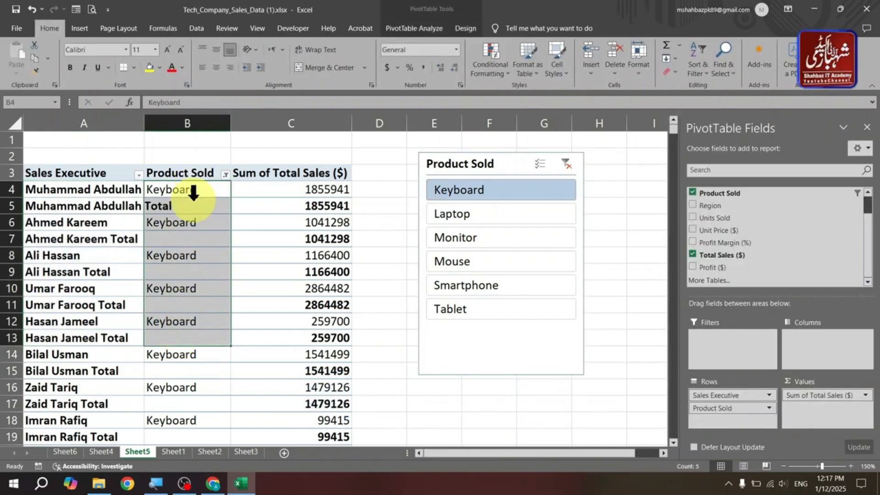
{"action": "left_click_drag", "start_coordinate": [193, 193], "coordinate": [190, 273]}
{"action": "left_click", "coordinate": [207, 226]}
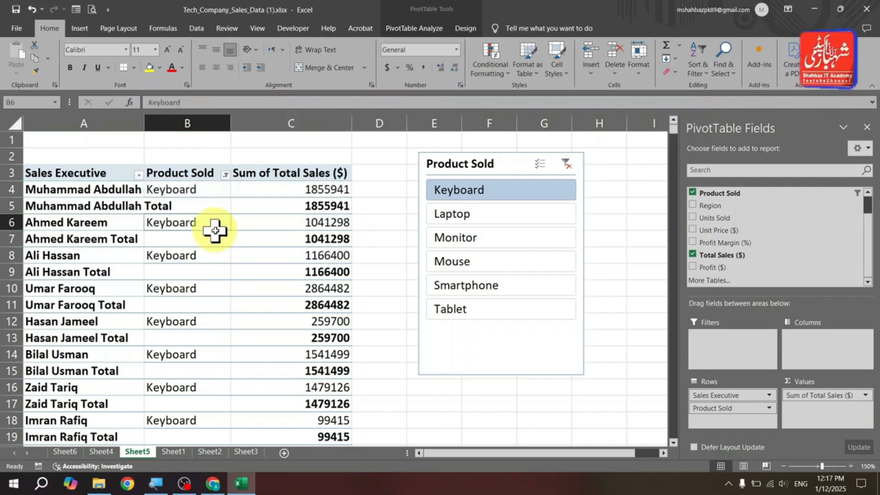
{"action": "left_click", "coordinate": [287, 192]}
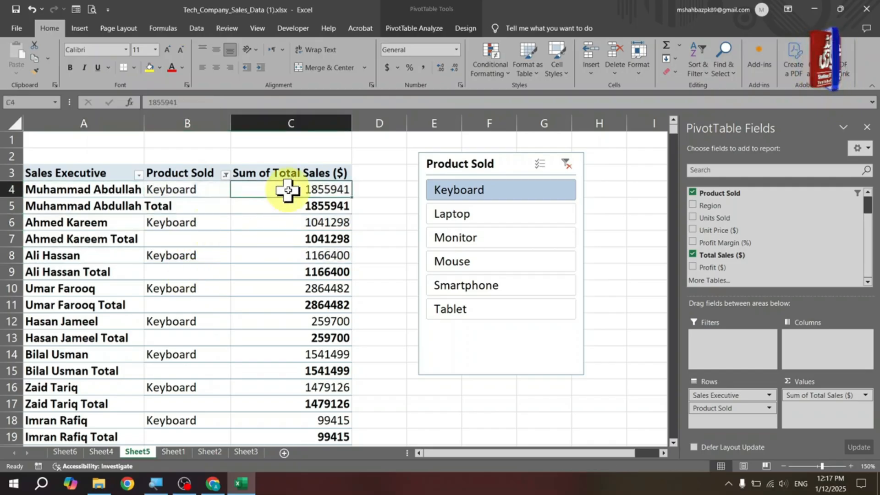
- Filter the PivotTable by each product in turn with the slicer, from Laptop through Tablet and back to Keyboard
{"action": "left_click", "coordinate": [468, 220]}
{"action": "left_click", "coordinate": [470, 239]}
{"action": "left_click", "coordinate": [479, 262]}
{"action": "left_click", "coordinate": [480, 287]}
{"action": "left_click", "coordinate": [482, 309]}
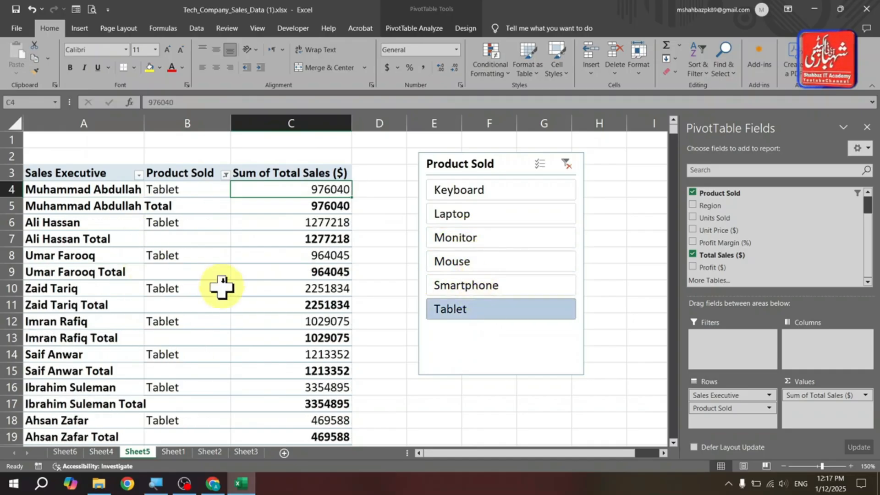
{"action": "left_click", "coordinate": [484, 191]}
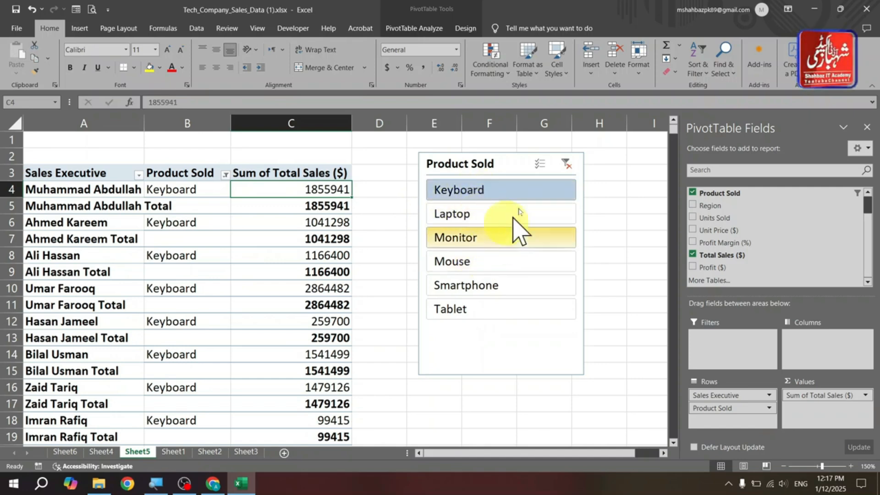
- Turn on multi-select in the Product Sold slicer, add Mouse and Tablet to the Keyboard filter, then turn multi-select off
{"action": "left_click", "coordinate": [539, 165]}
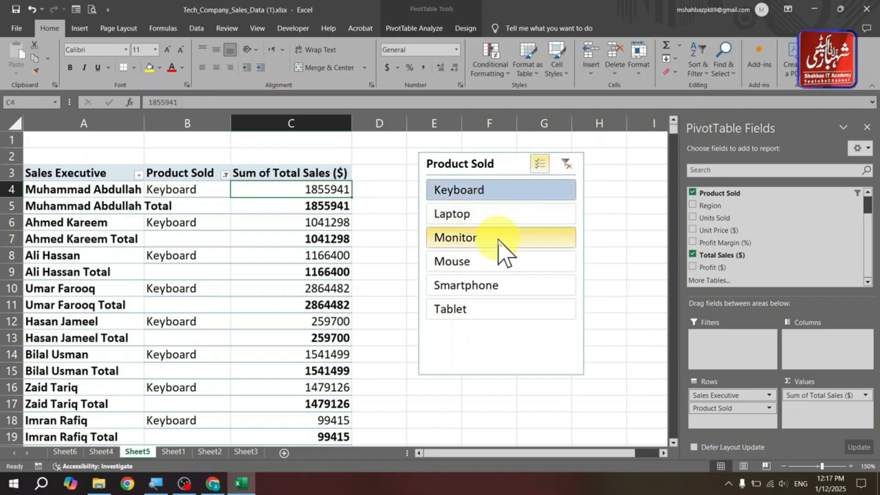
{"action": "left_click", "coordinate": [498, 260]}
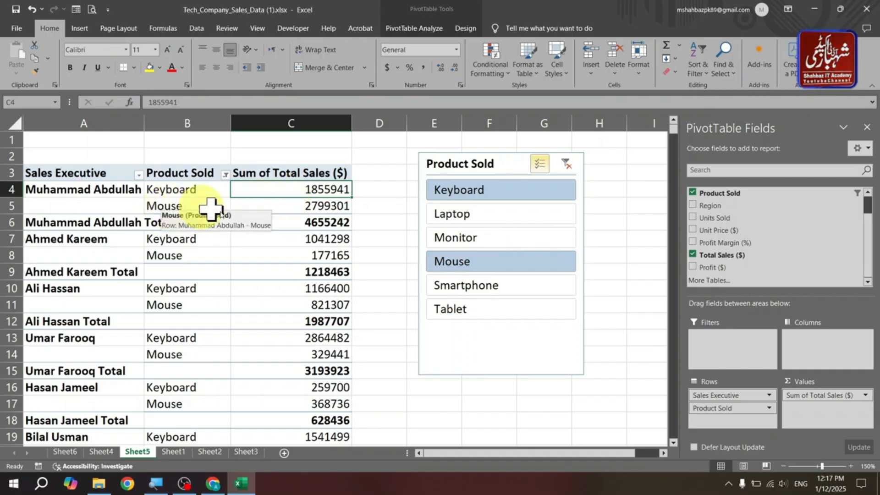
{"action": "left_click", "coordinate": [462, 306]}
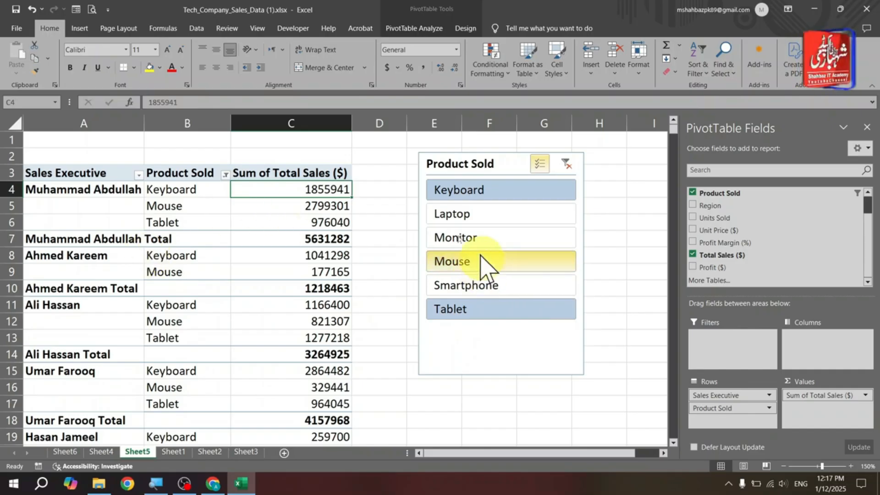
{"action": "left_click", "coordinate": [540, 164]}
- Filter by Laptop, Monitor and Smartphone in turn, then clear the Product Sold slicer filter
{"action": "left_click", "coordinate": [462, 216]}
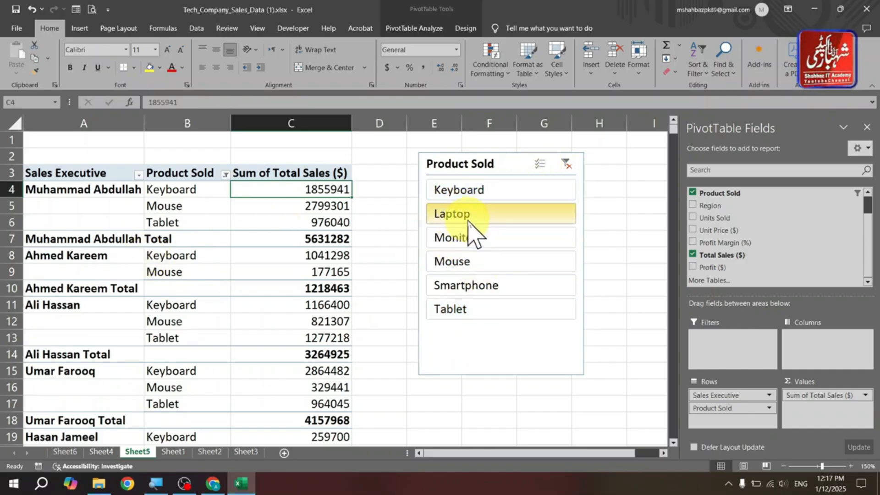
{"action": "left_click", "coordinate": [504, 242]}
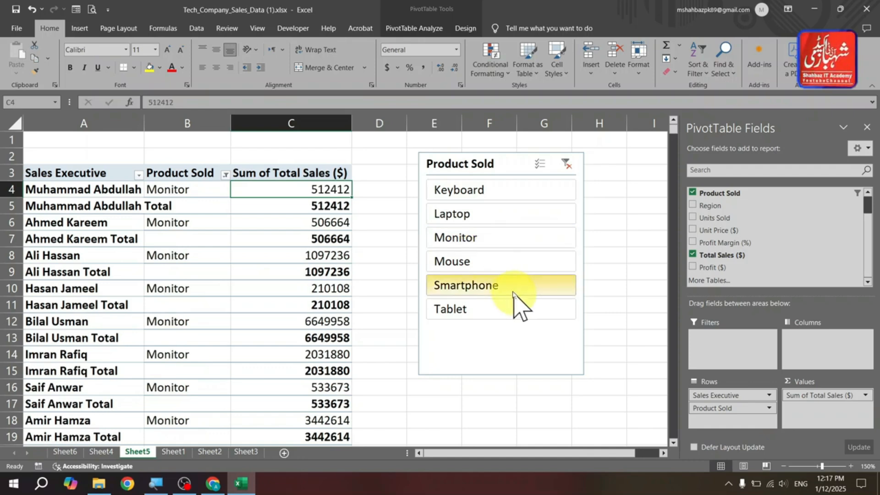
{"action": "left_click", "coordinate": [516, 287]}
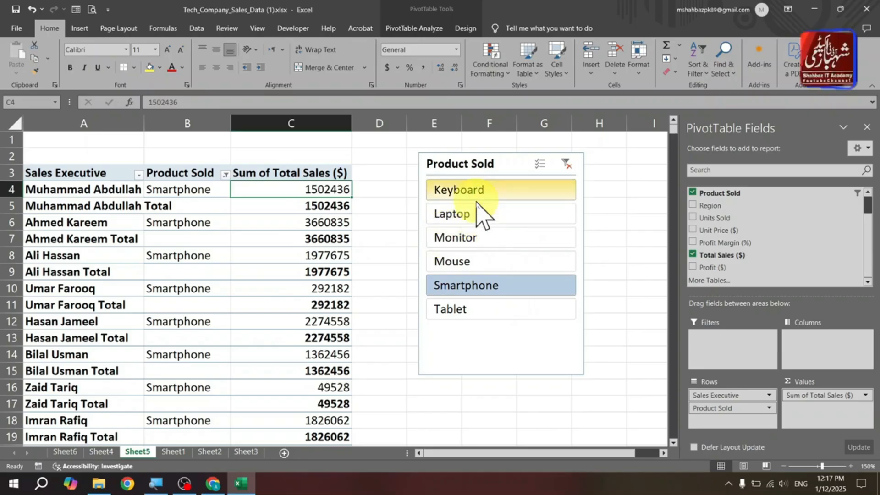
{"action": "left_click", "coordinate": [566, 163]}
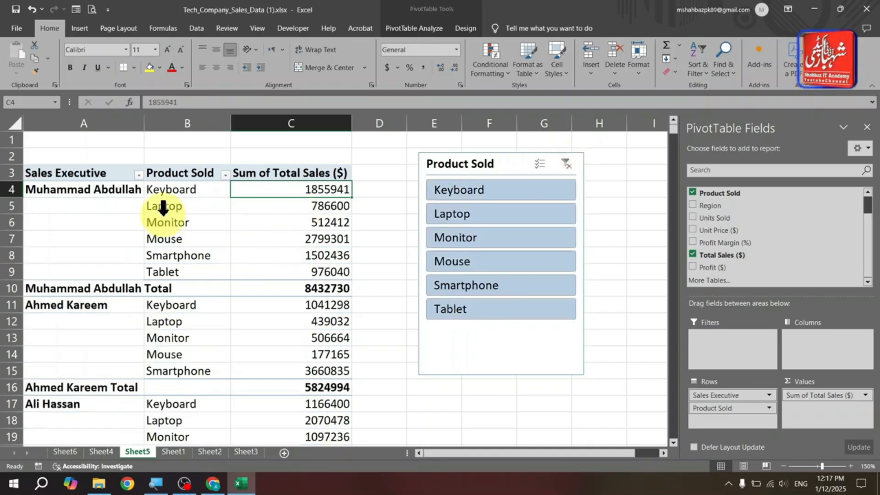
- Filter by Keyboard, Monitor and Mouse in turn and clear the Product Sold slicer filter again
{"action": "left_click", "coordinate": [499, 192]}
{"action": "left_click", "coordinate": [506, 238]}
{"action": "left_click", "coordinate": [507, 262]}
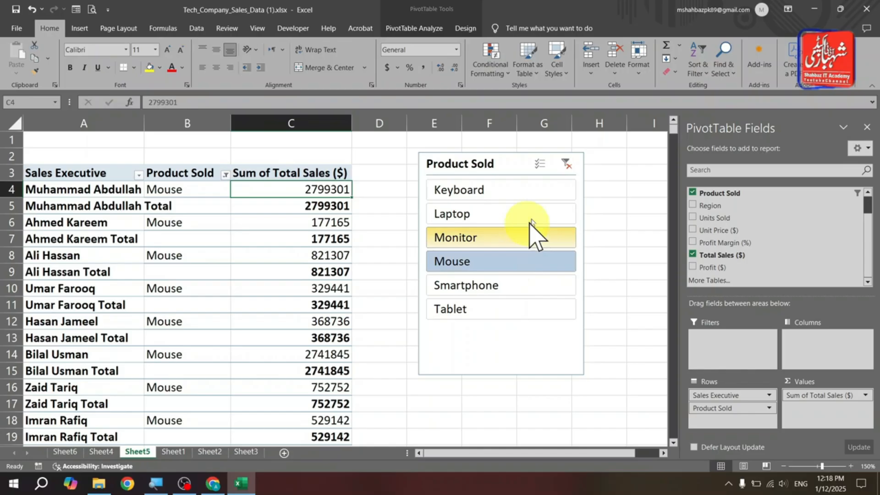
{"action": "left_click", "coordinate": [566, 164]}
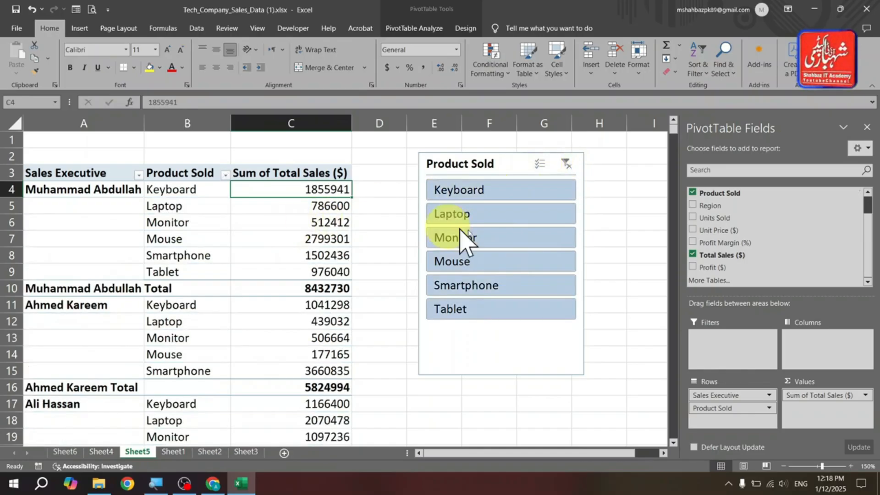
- Move the Product Sold slicer to the right over columns J to L and select a PivotTable cell
{"action": "left_click_drag", "start_coordinate": [480, 166], "coordinate": [670, 201]}
{"action": "left_click_drag", "start_coordinate": [337, 173], "coordinate": [32, 184]}
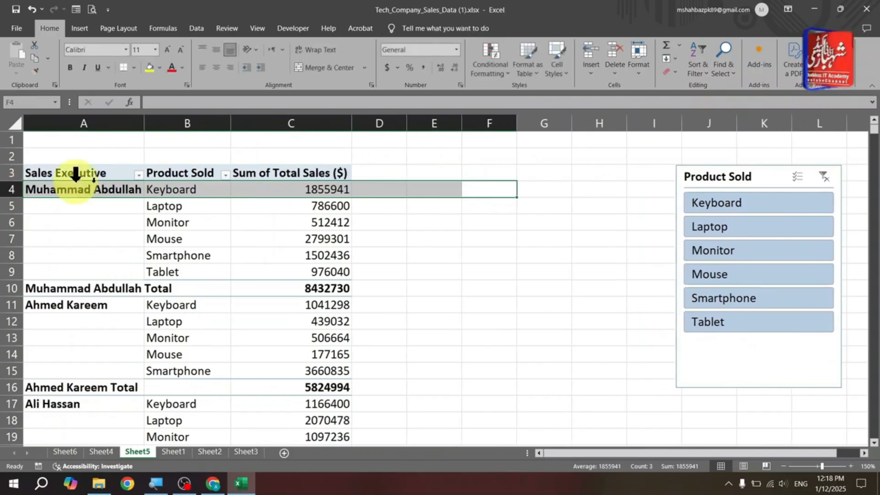
{"action": "left_click", "coordinate": [138, 181]}
{"action": "left_click", "coordinate": [224, 196]}
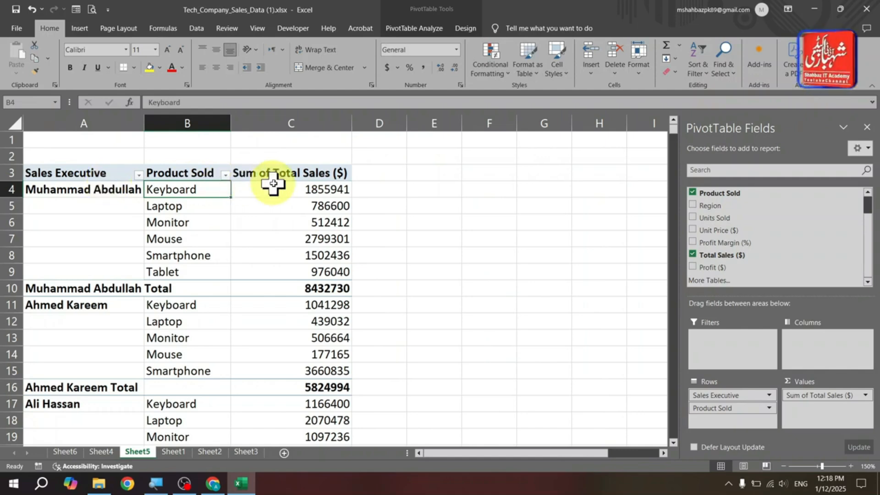
- Insert a Region slicer for the PivotTable and place it beside the table
{"action": "left_click", "coordinate": [418, 28]}
{"action": "left_click", "coordinate": [300, 64]}
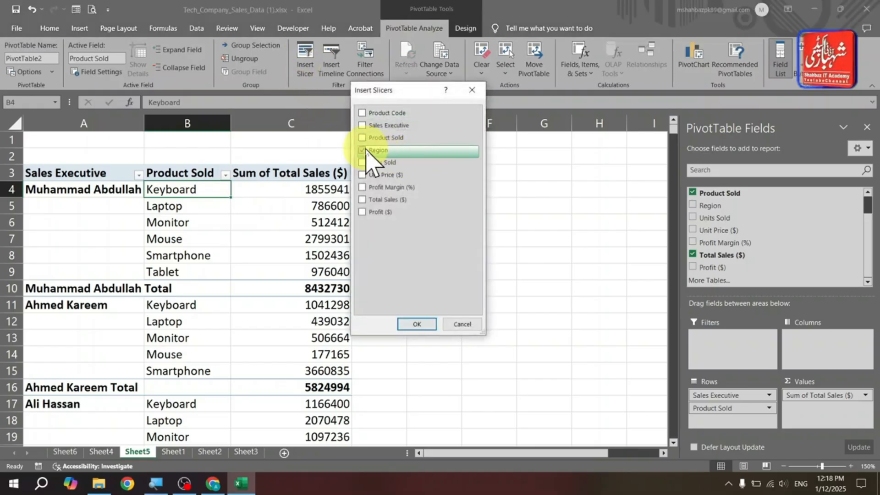
{"action": "left_click", "coordinate": [401, 318]}
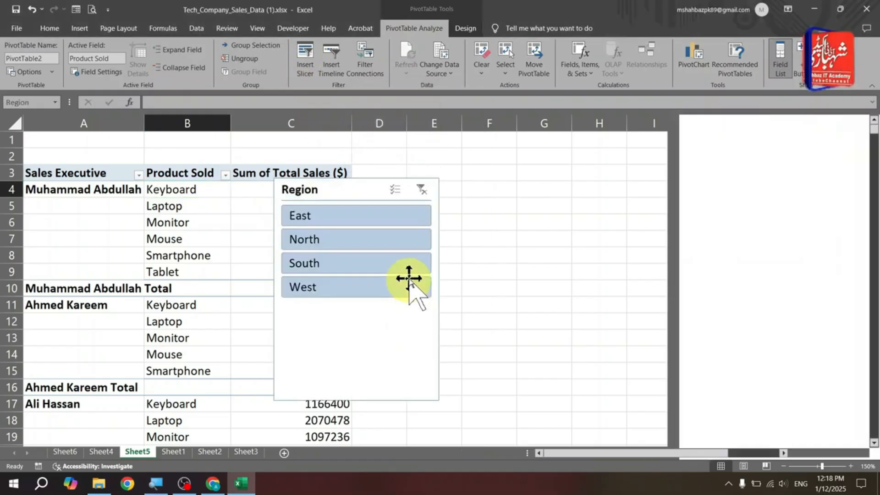
{"action": "left_click_drag", "start_coordinate": [355, 193], "coordinate": [472, 163]}
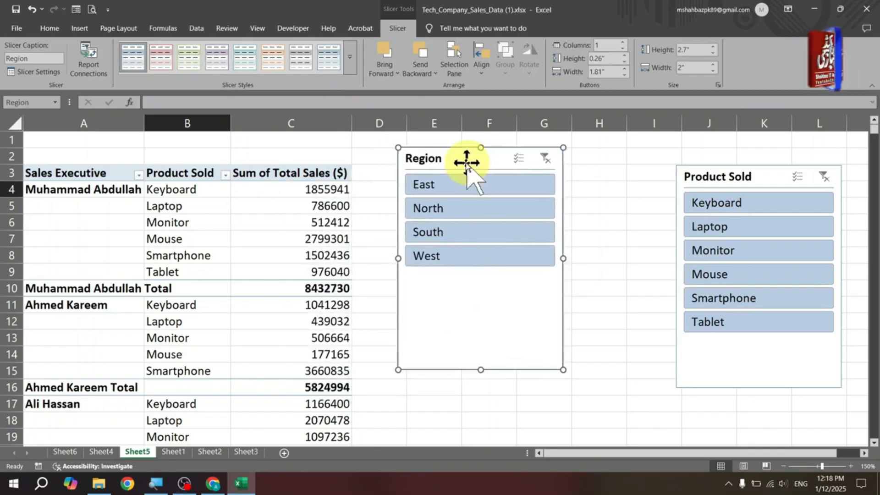
- Filter the PivotTable by the East, North, South and West regions in turn with the Region slicer
{"action": "left_click", "coordinate": [250, 207]}
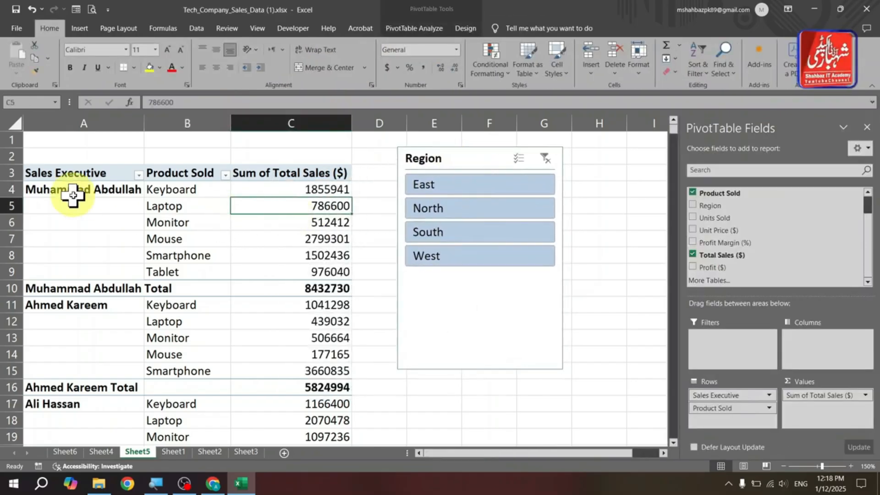
{"action": "left_click", "coordinate": [457, 186]}
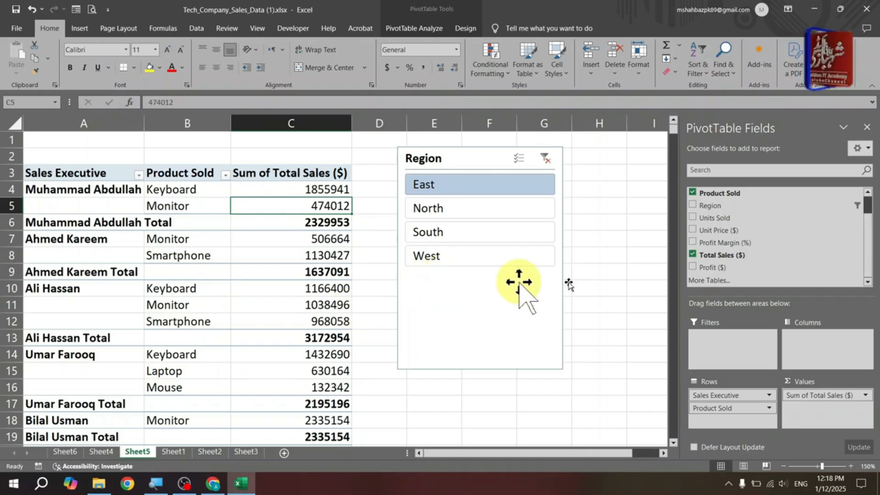
{"action": "mouse_move", "coordinate": [673, 129]}
{"action": "left_mouse_down"}
{"action": "mouse_move", "coordinate": [675, 170]}
{"action": "mouse_move", "coordinate": [673, 122]}
{"action": "mouse_move", "coordinate": [663, 117]}
{"action": "left_mouse_up"}
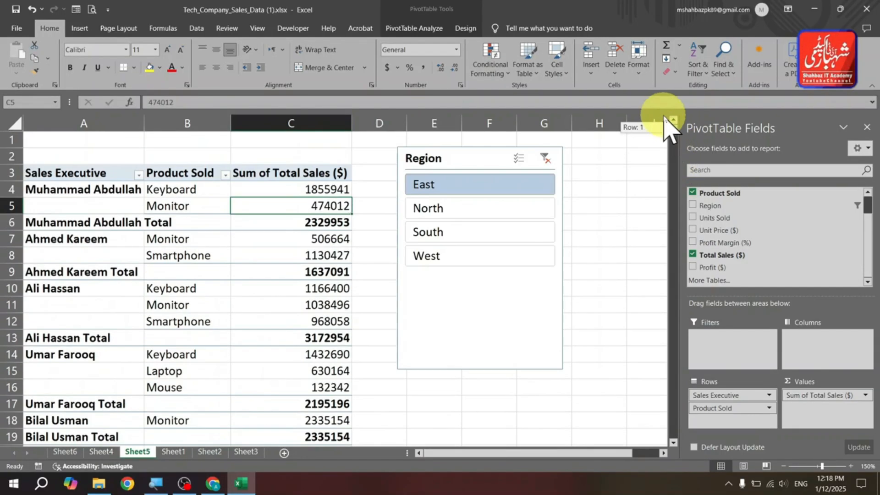
{"action": "left_click", "coordinate": [444, 212]}
{"action": "left_click", "coordinate": [448, 234]}
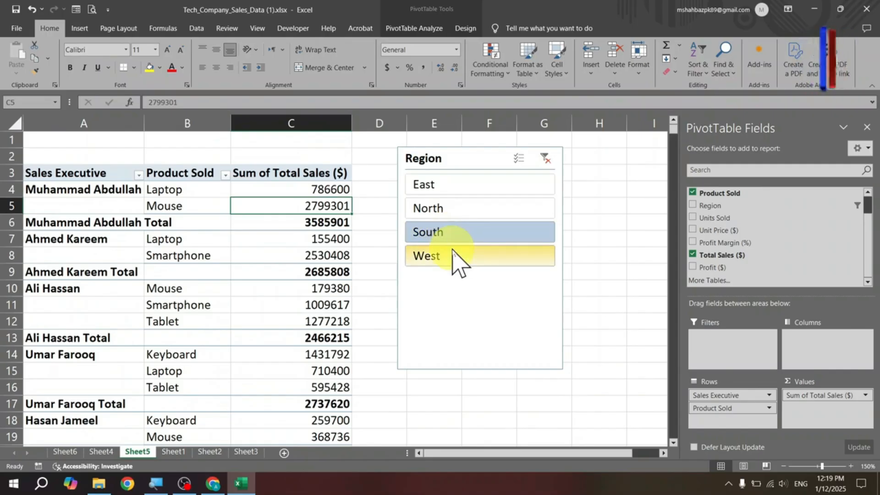
{"action": "left_click", "coordinate": [453, 255]}
- Select the East, North and South regions together in the Region slicer, then clear its filter
{"action": "left_click", "coordinate": [463, 210]}
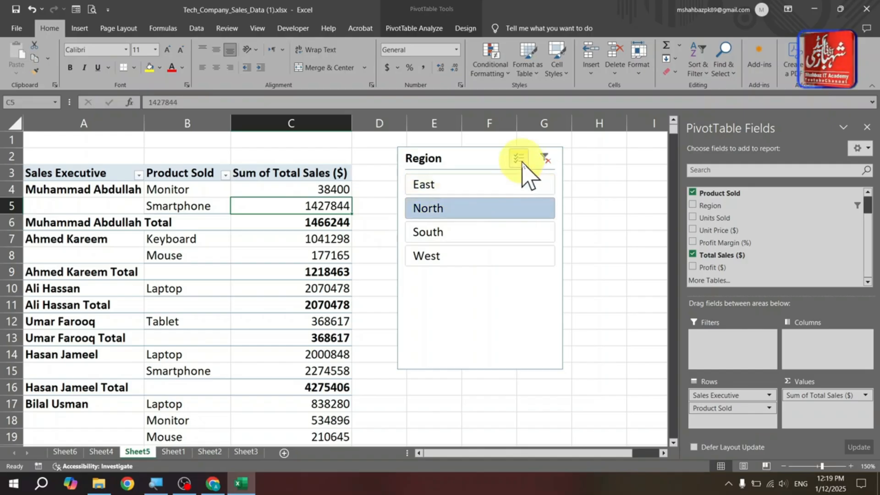
{"action": "left_click", "coordinate": [467, 191]}
{"action": "left_click", "coordinate": [462, 212]}
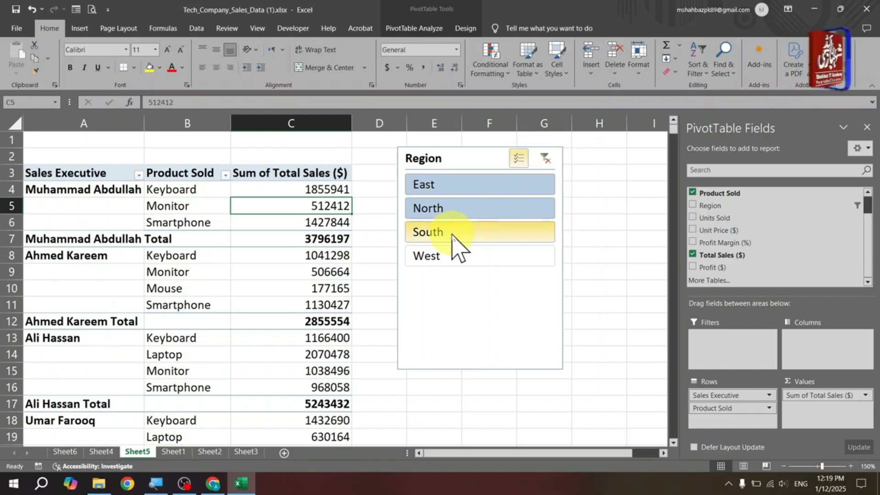
{"action": "left_click", "coordinate": [452, 236]}
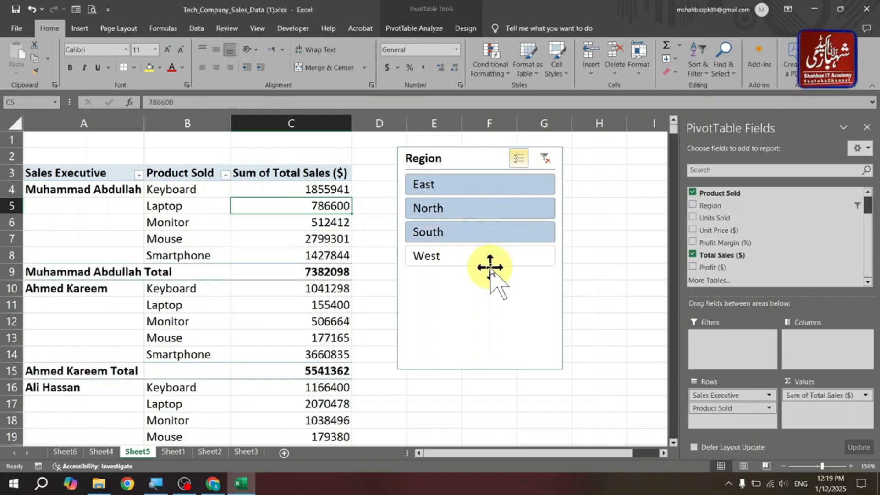
{"action": "left_click", "coordinate": [551, 159]}
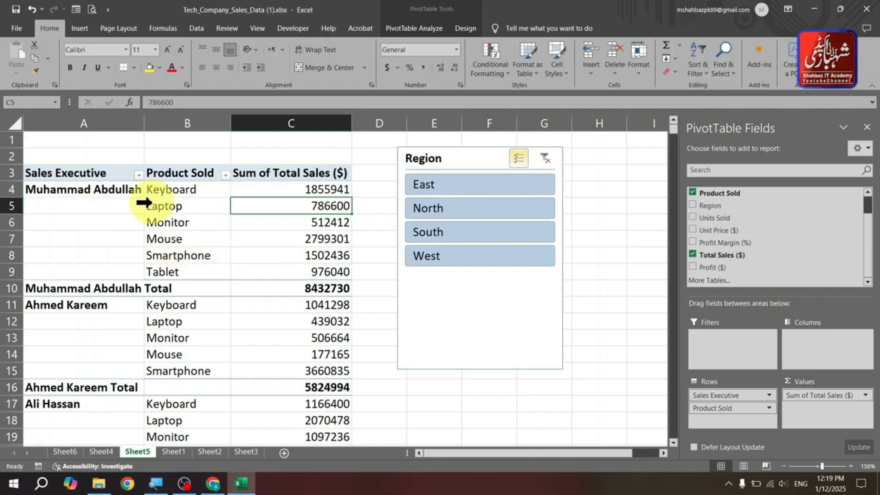
- Review the source data on Sheet1, return to the PivotTable sheet, and move the Region slicer slightly left
{"action": "left_click", "coordinate": [173, 451]}
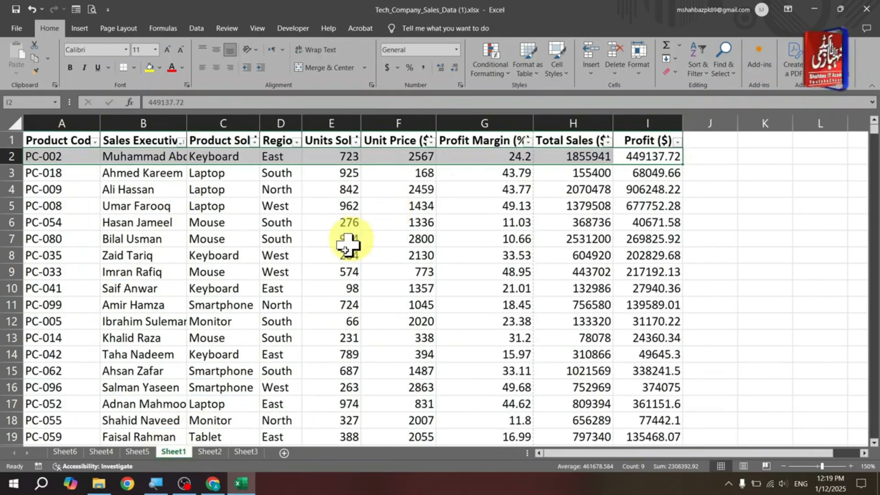
{"action": "left_click", "coordinate": [131, 453]}
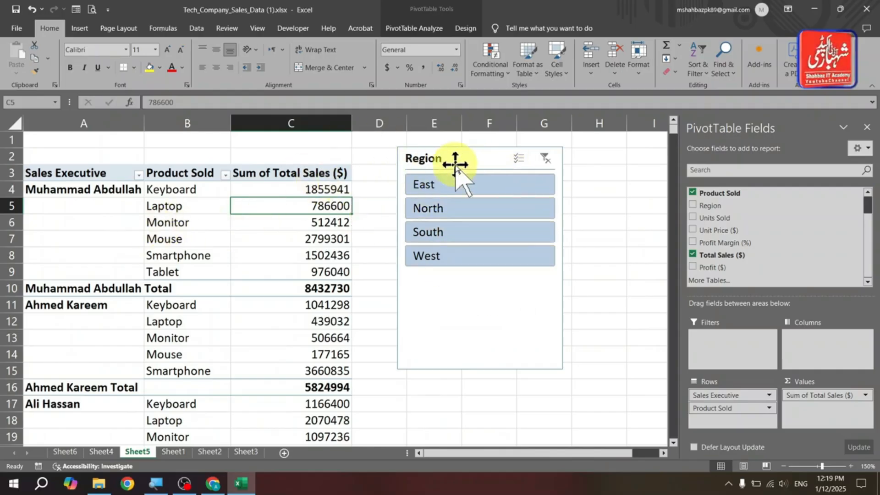
{"action": "left_click_drag", "start_coordinate": [453, 165], "coordinate": [426, 163]}
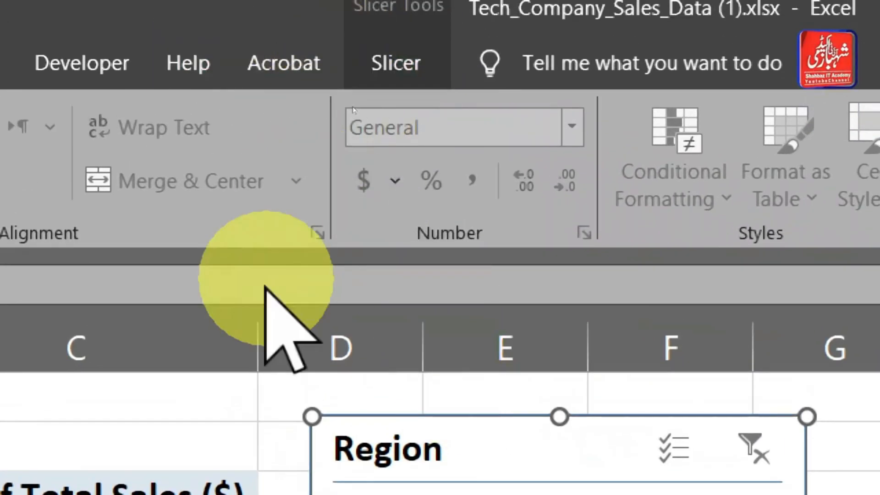
{"action": "left_click", "coordinate": [173, 413]}
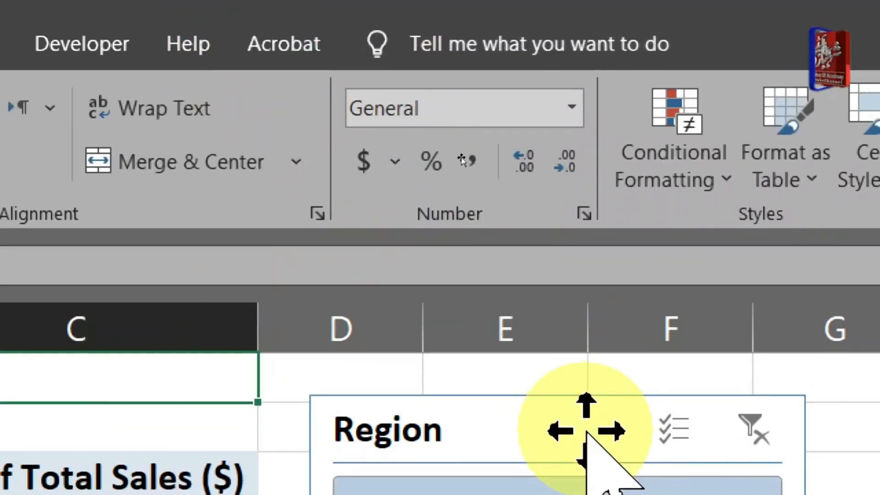
{"action": "left_click", "coordinate": [585, 430]}
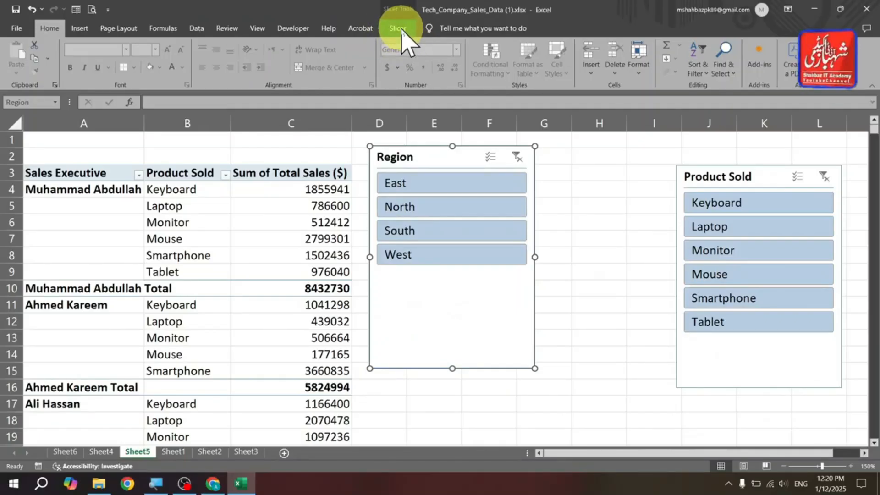
- Apply an orange slicer style to the Region slicer
{"action": "left_click", "coordinate": [398, 28]}
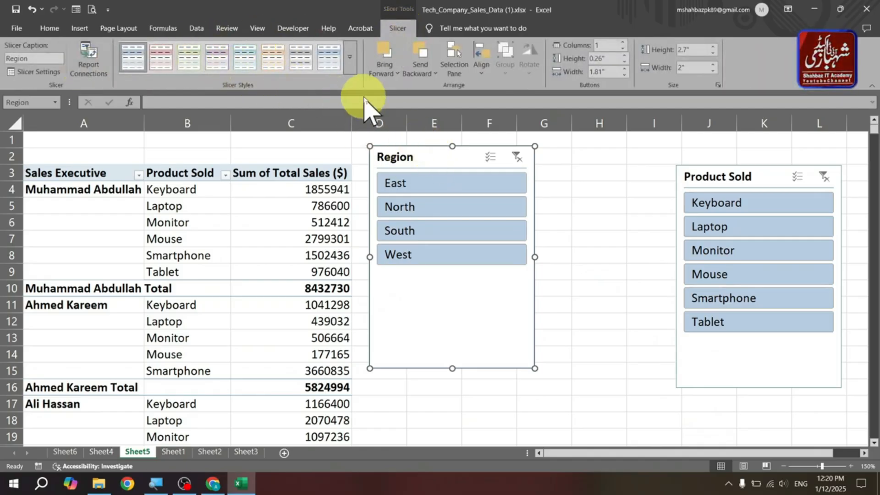
{"action": "left_click", "coordinate": [350, 69]}
{"action": "left_click", "coordinate": [283, 116]}
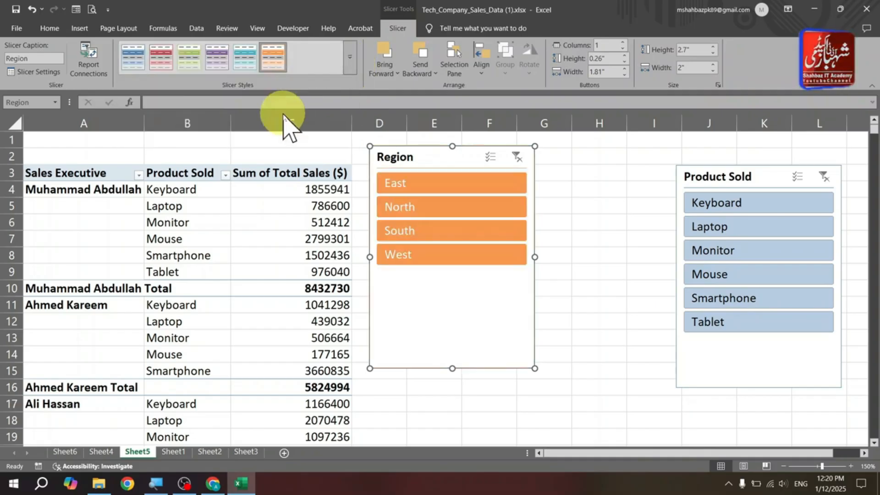
- Filter the PivotTable by the North, South and West regions in turn with the Region slicer
{"action": "left_click", "coordinate": [448, 213]}
{"action": "left_click", "coordinate": [448, 230]}
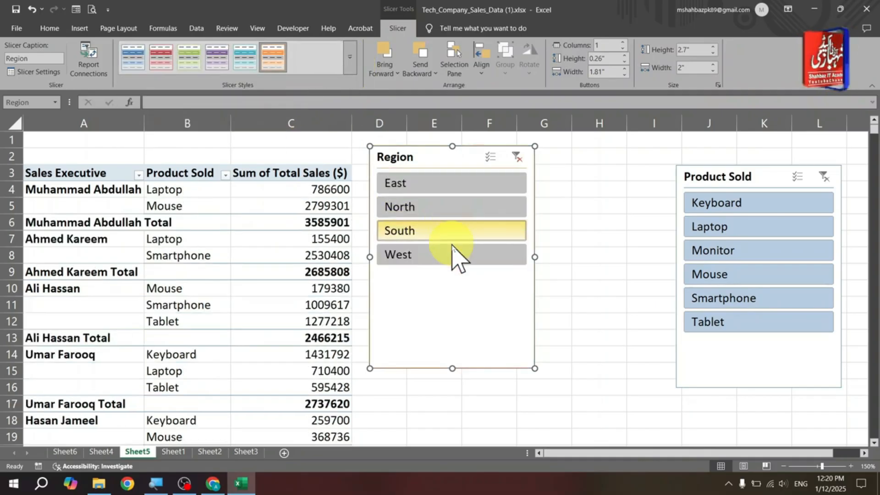
{"action": "left_click", "coordinate": [452, 255]}
- Apply the dark red slicer style to the Region slicer
{"action": "left_click", "coordinate": [350, 72]}
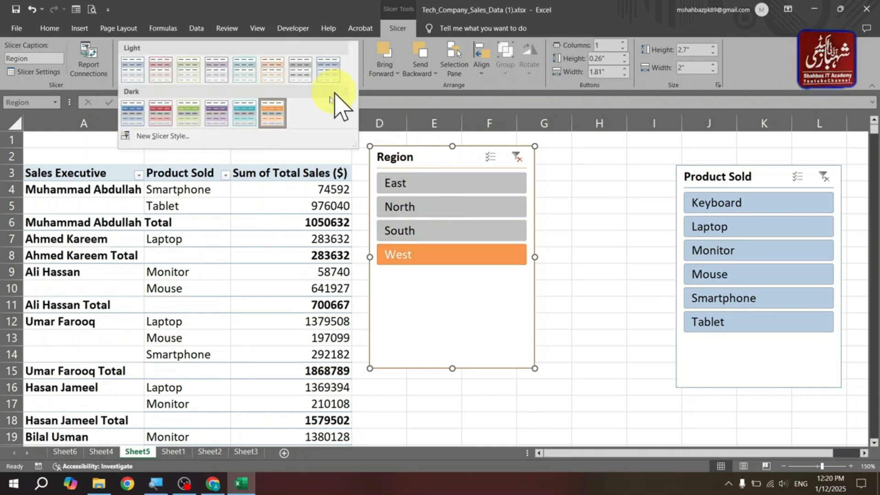
{"action": "left_click", "coordinate": [161, 115]}
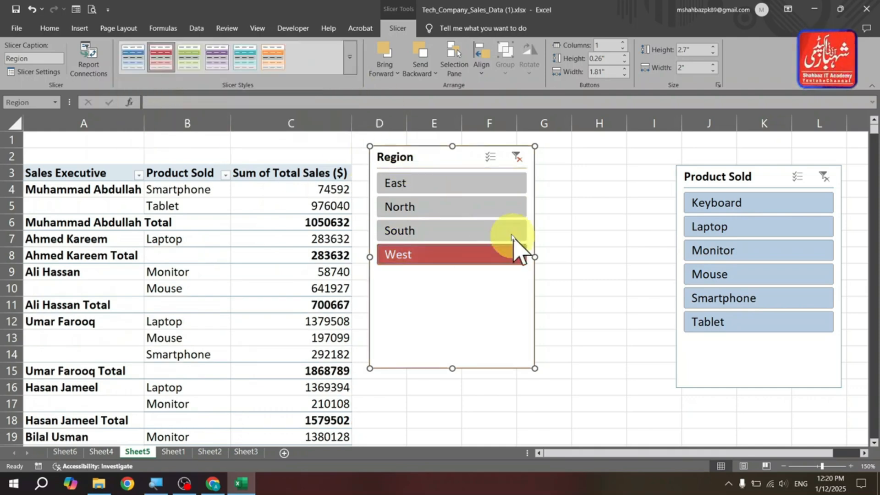
- Filter the PivotTable by the North region, then clear the Region slicer's filter
{"action": "left_click", "coordinate": [491, 208]}
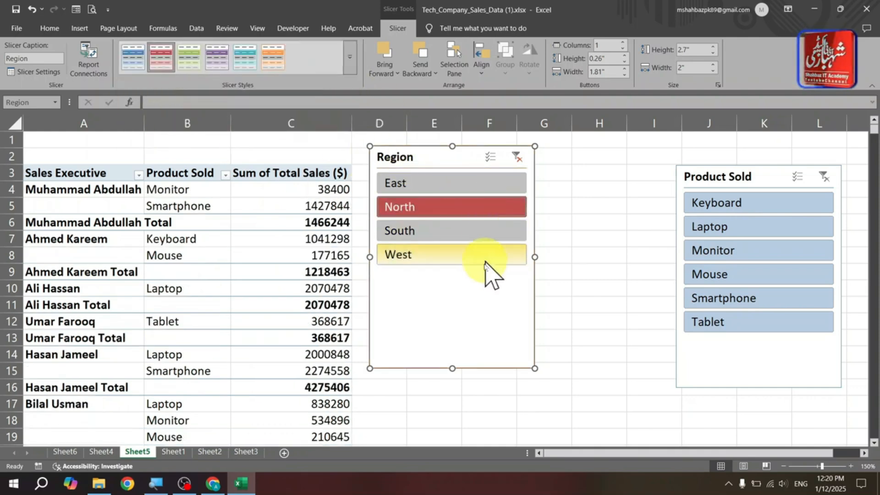
{"action": "left_click", "coordinate": [515, 156]}
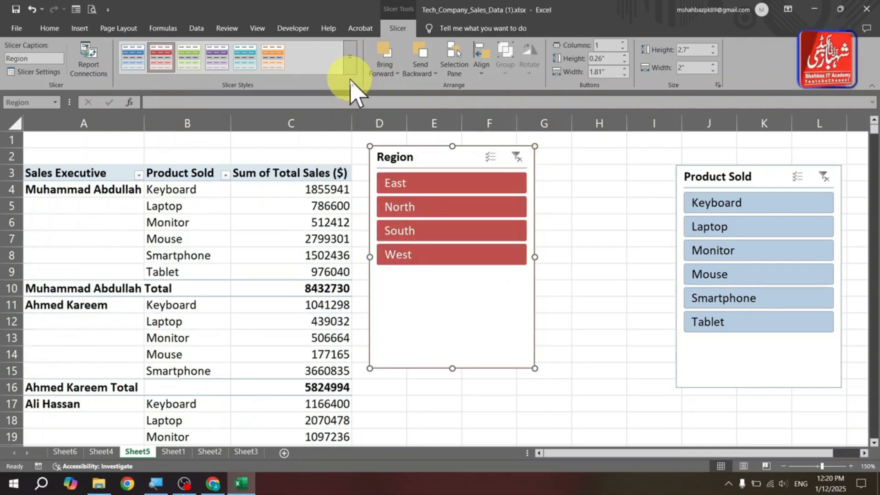
- Move the Product Sold slicer so it overlaps the Region slicer and bring it to the front
{"action": "left_click_drag", "start_coordinate": [730, 171], "coordinate": [553, 150]}
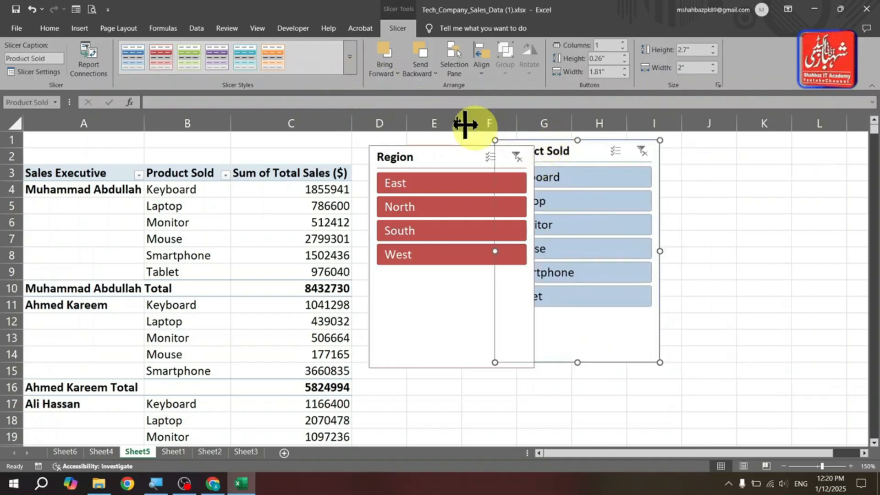
{"action": "left_click", "coordinate": [412, 72]}
{"action": "left_click", "coordinate": [423, 97]}
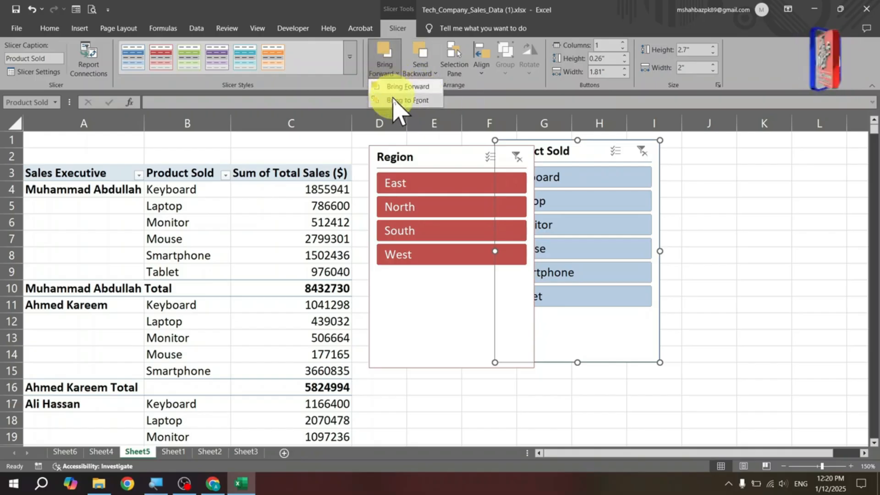
{"action": "left_click", "coordinate": [393, 100]}
- Bring the Region slicer to the front, then send it to the back behind the Product Sold slicer
{"action": "left_click", "coordinate": [451, 154]}
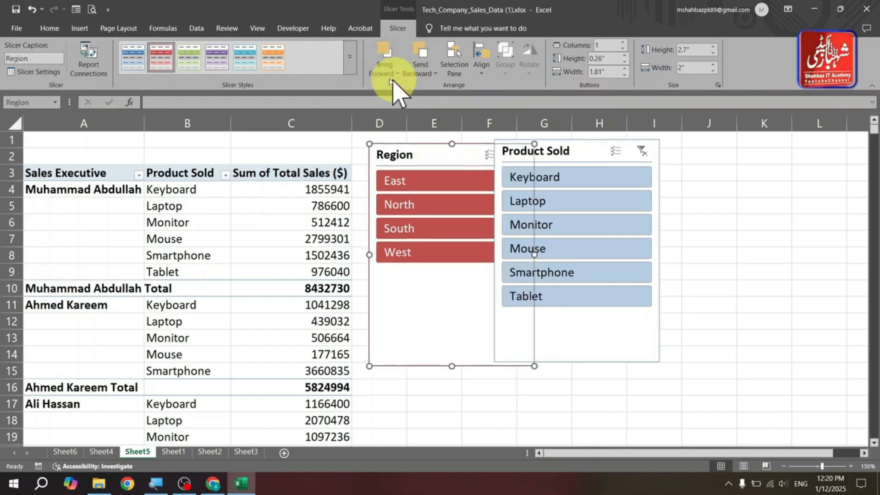
{"action": "left_click", "coordinate": [394, 73]}
{"action": "left_click", "coordinate": [404, 104]}
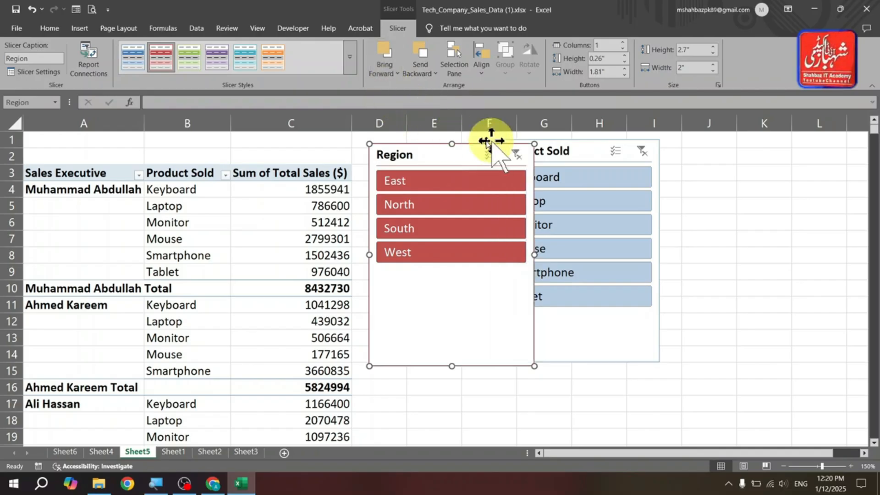
{"action": "left_click", "coordinate": [418, 72]}
{"action": "left_click", "coordinate": [424, 99]}
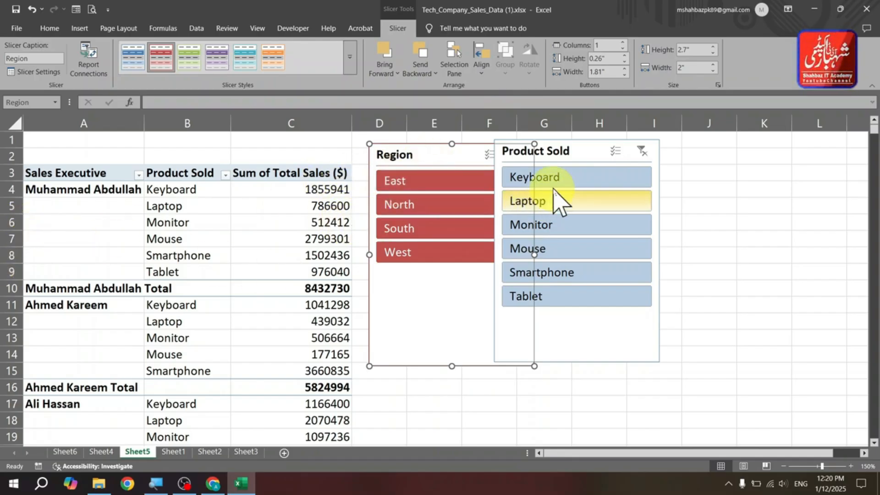
- Move the Product Sold slicer clear of the Region slicer, then filter by the East region and Keyboard
{"action": "left_click_drag", "start_coordinate": [563, 151], "coordinate": [611, 151]}
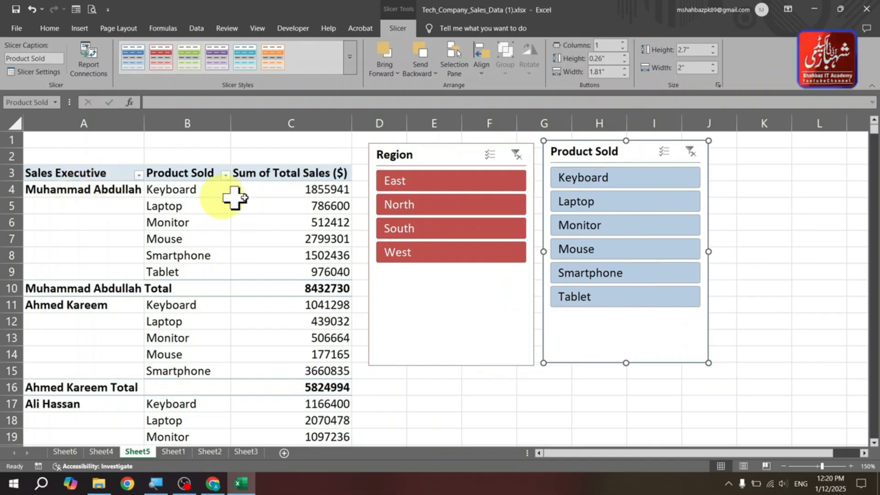
{"action": "left_click", "coordinate": [411, 183]}
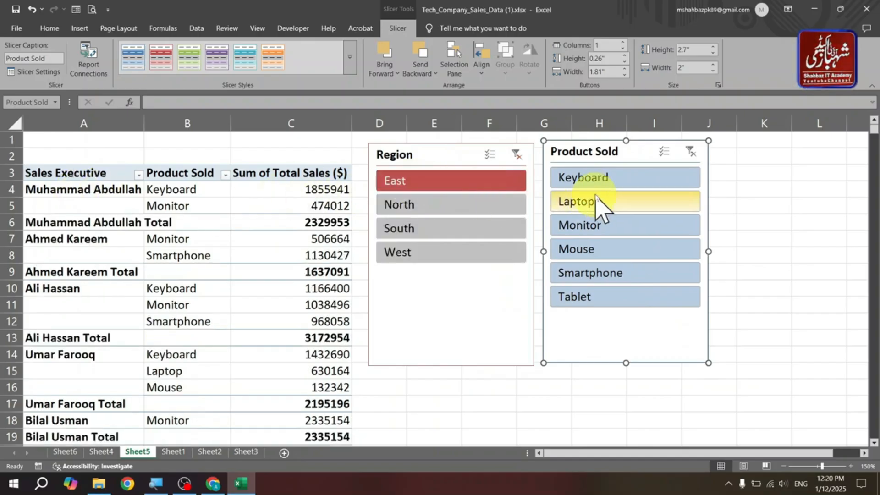
{"action": "left_click", "coordinate": [595, 180]}
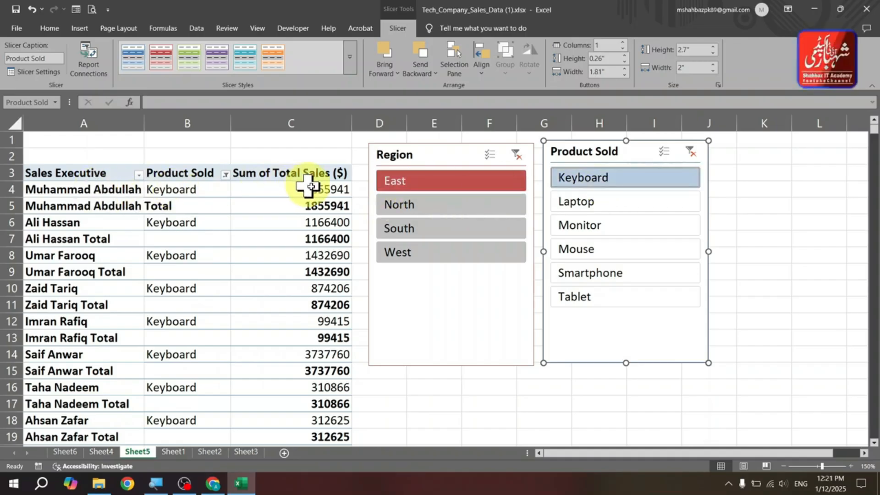
- Filter the Keyboard results by the North, South, East and North regions in turn
{"action": "left_click", "coordinate": [456, 210]}
{"action": "left_click", "coordinate": [433, 228]}
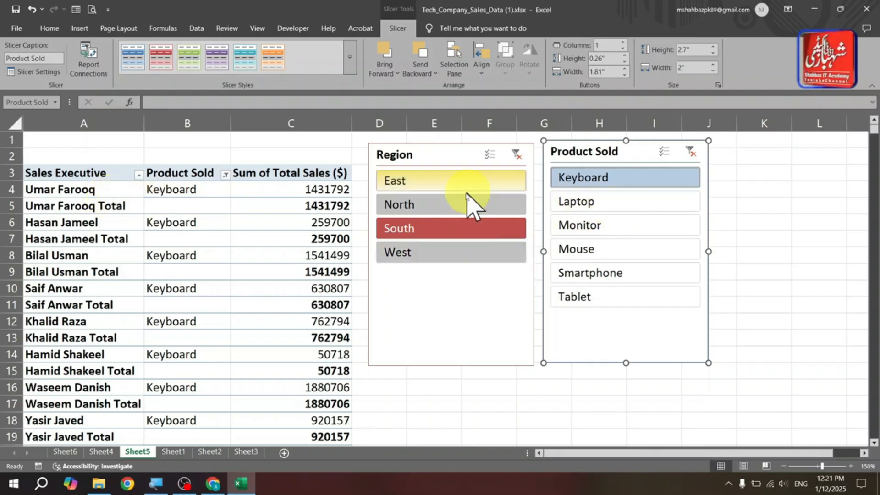
{"action": "left_click", "coordinate": [437, 185]}
{"action": "left_click", "coordinate": [447, 206]}
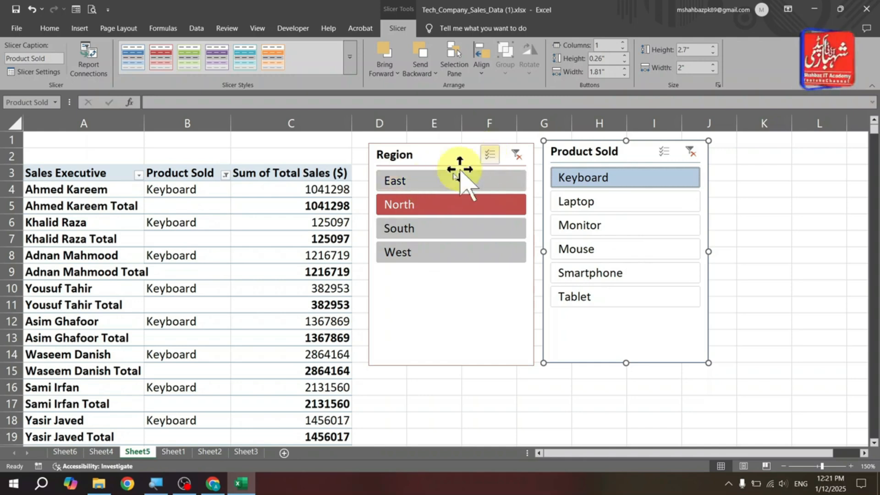
- Select several regions at once in the Region slicer with multi-select, then clear the slicer filters
{"action": "left_click", "coordinate": [424, 187]}
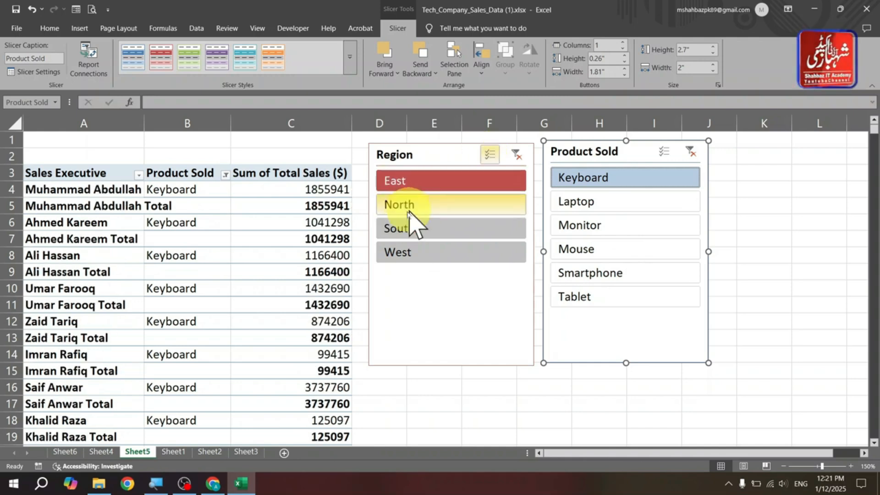
{"action": "left_click", "coordinate": [446, 210]}
{"action": "left_click", "coordinate": [431, 256]}
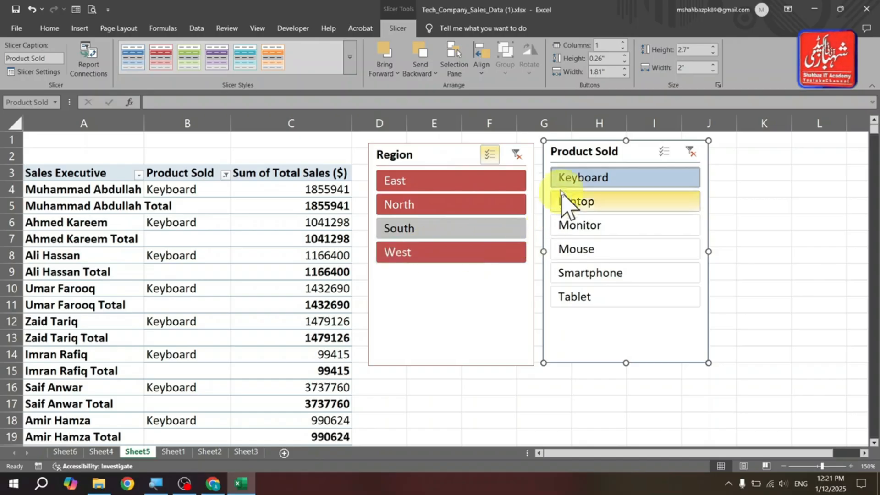
{"action": "left_click", "coordinate": [476, 209]}
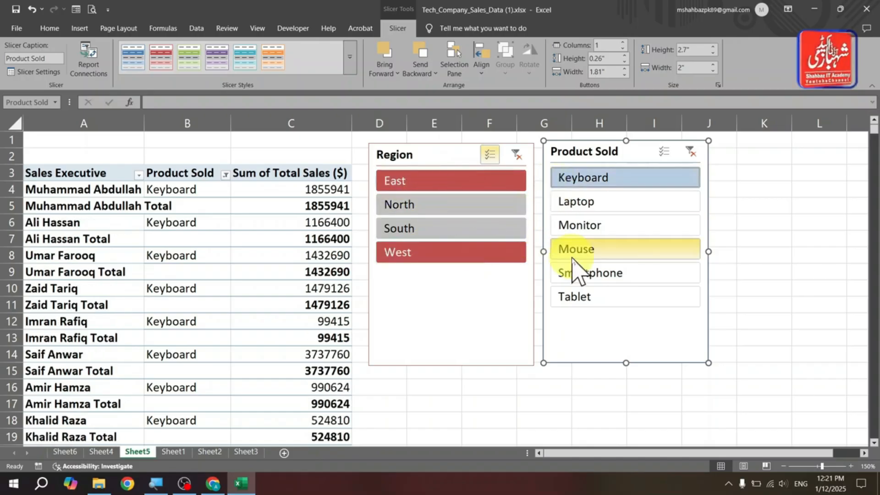
{"action": "left_click", "coordinate": [609, 253]}
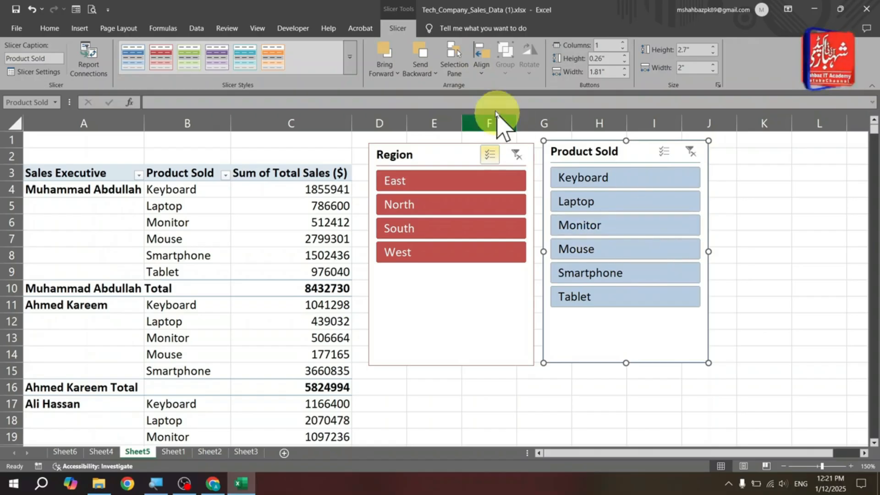
- Open the Selection Pane and select the Region and Product Sold slicers in turn from its list
{"action": "left_click", "coordinate": [455, 66]}
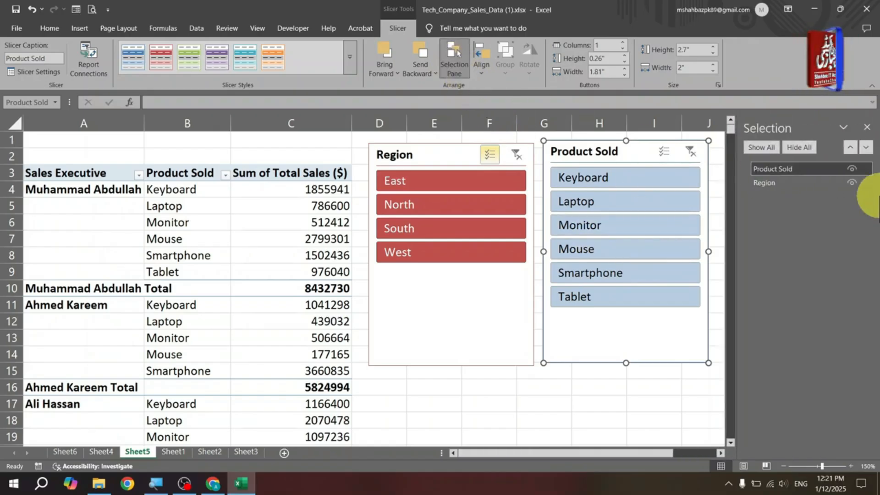
{"action": "left_click", "coordinate": [800, 183]}
{"action": "left_click", "coordinate": [796, 171]}
{"action": "left_click", "coordinate": [810, 182]}
{"action": "left_click", "coordinate": [806, 169]}
{"action": "left_click", "coordinate": [810, 183]}
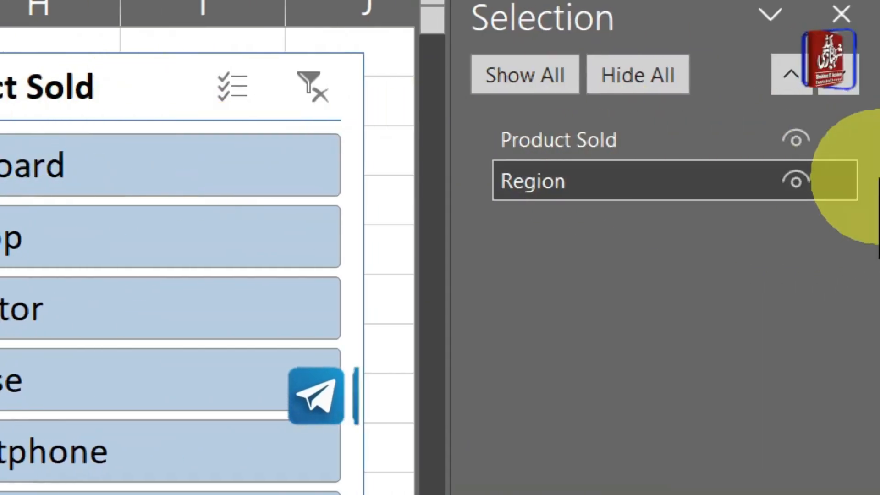
- Hide the Product Sold slicer from the Selection Pane and show it again
{"action": "left_click", "coordinate": [796, 137]}
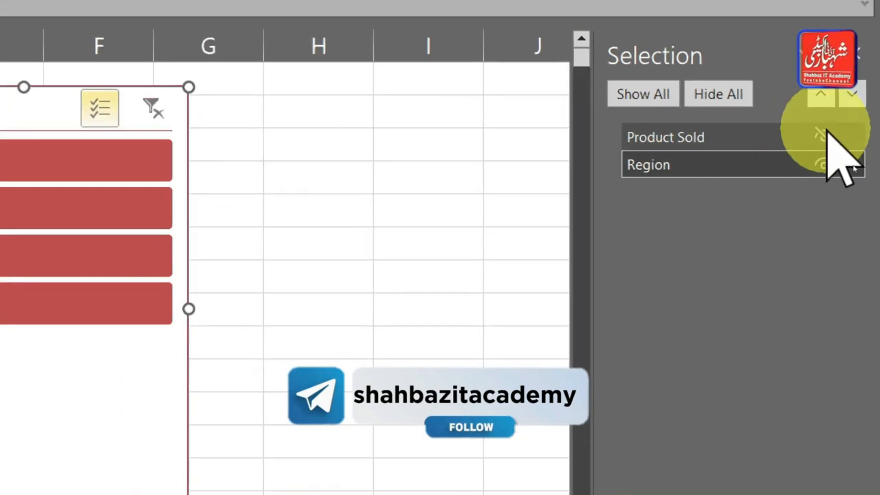
{"action": "left_click", "coordinate": [824, 135]}
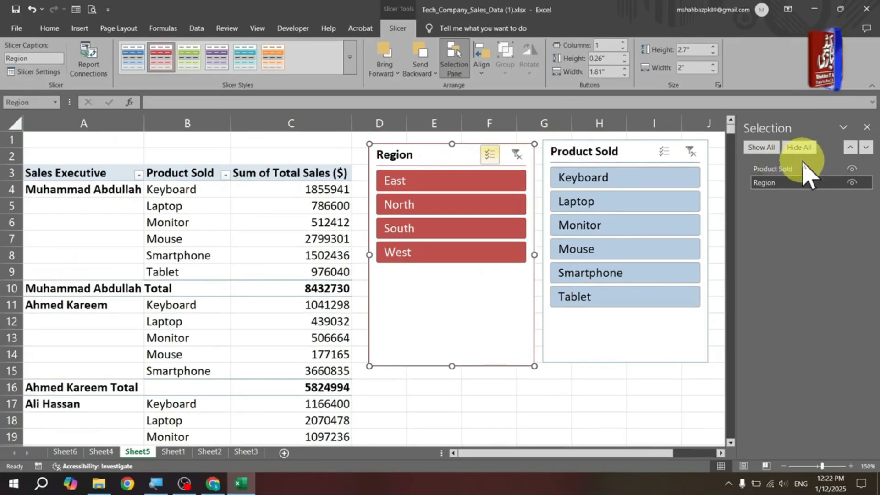
- Reorder the slicers in the Selection Pane so Region is listed first, then close the pane
{"action": "mouse_move", "coordinate": [801, 168]}
{"action": "left_mouse_down"}
{"action": "mouse_move", "coordinate": [804, 184]}
{"action": "mouse_move", "coordinate": [796, 159]}
{"action": "left_mouse_up"}
{"action": "left_click", "coordinate": [849, 149]}
{"action": "left_click", "coordinate": [863, 149]}
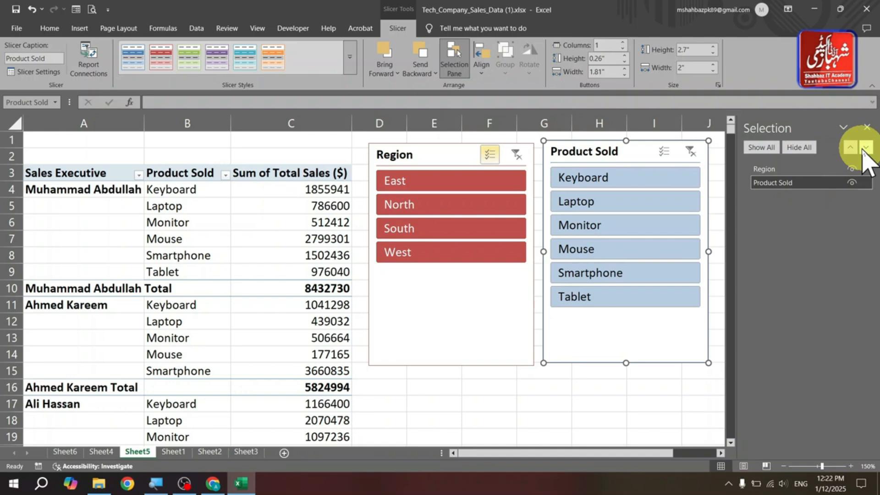
{"action": "left_click", "coordinate": [867, 127]}
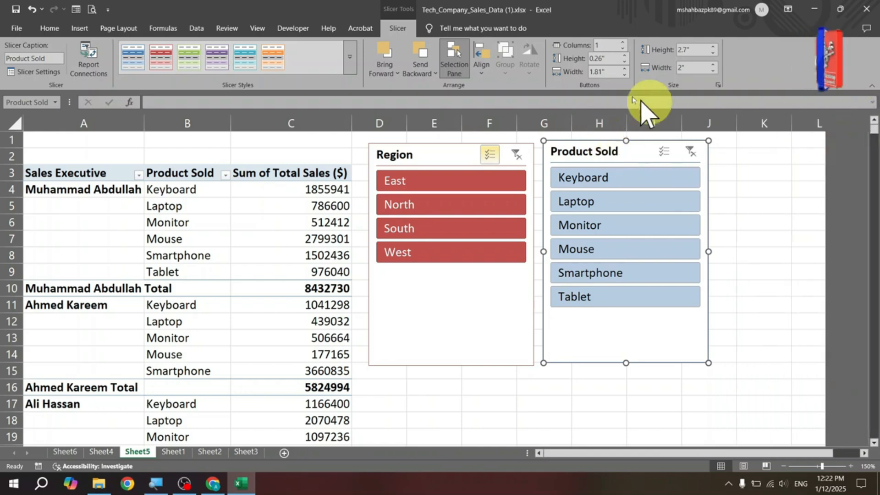
- Turn on Snap to Grid and move the Product Sold slicer slightly to the right
{"action": "left_click", "coordinate": [481, 78]}
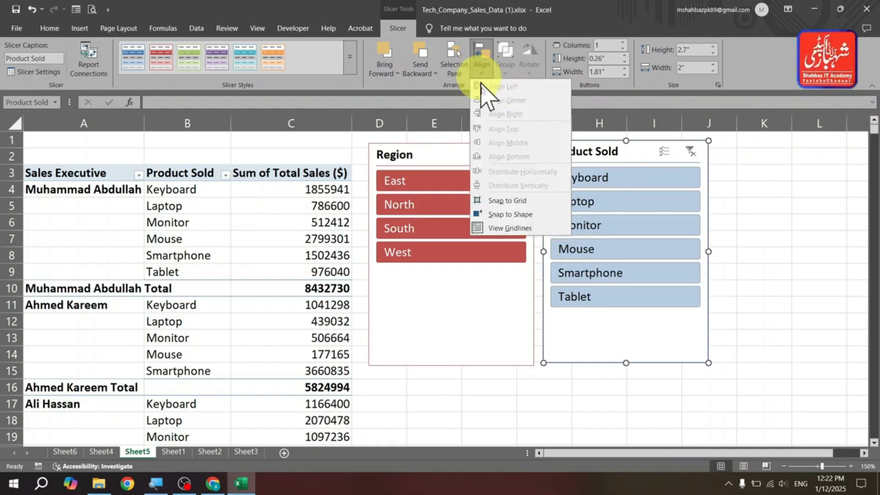
{"action": "left_click", "coordinate": [510, 200]}
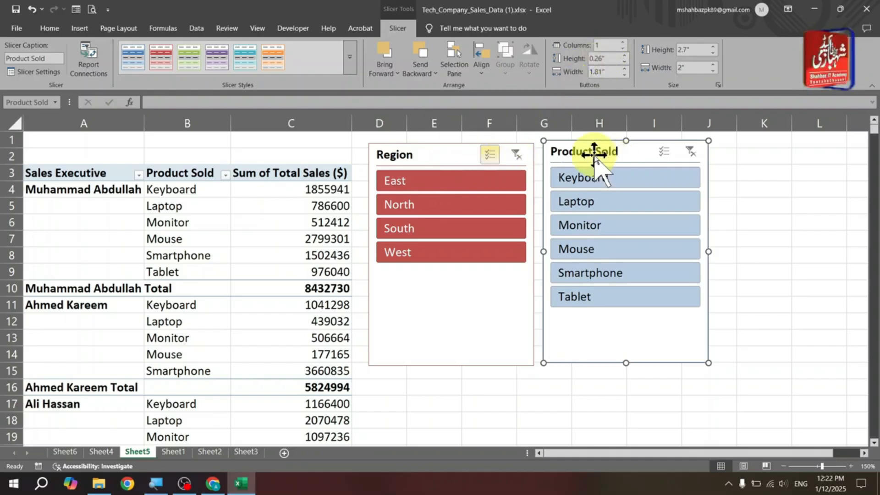
{"action": "left_click_drag", "start_coordinate": [593, 160], "coordinate": [652, 160]}
- Set the Region slicer to 4 columns and resize it to 0.68 in high and 2.55 in wide
{"action": "left_click", "coordinate": [428, 157]}
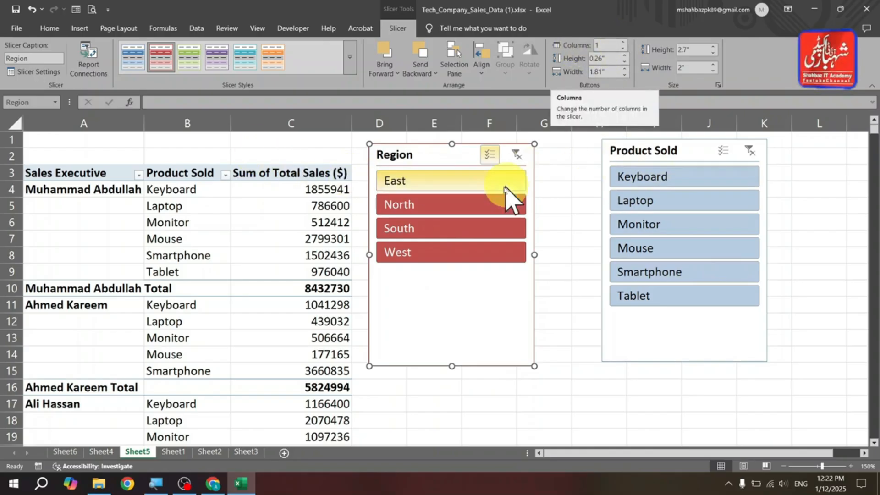
{"action": "left_click", "coordinate": [624, 42]}
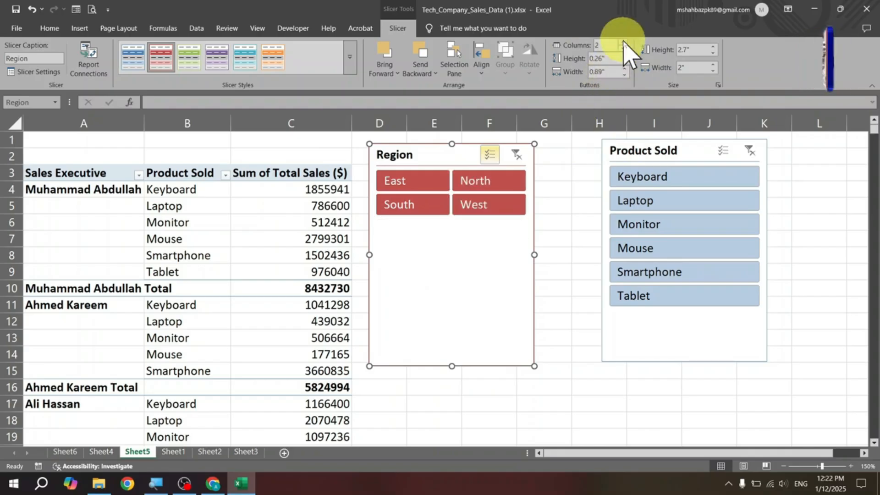
{"action": "left_click", "coordinate": [624, 42]}
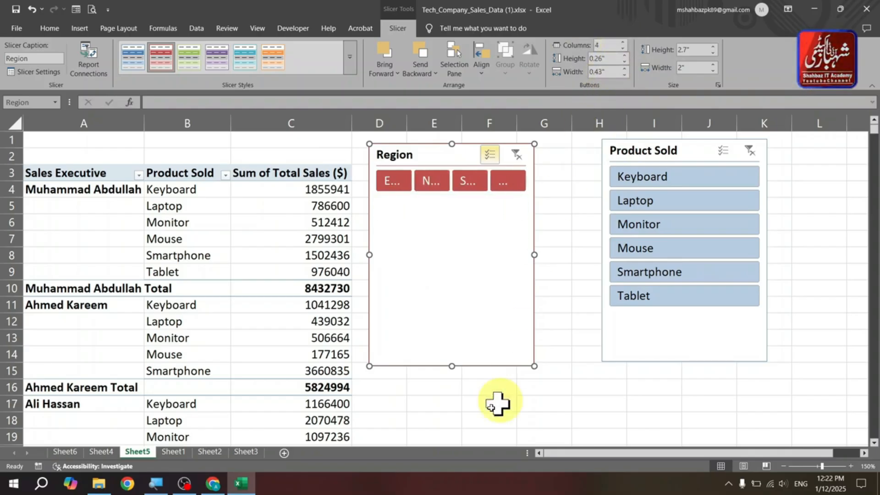
{"action": "left_click_drag", "start_coordinate": [451, 366], "coordinate": [488, 200]}
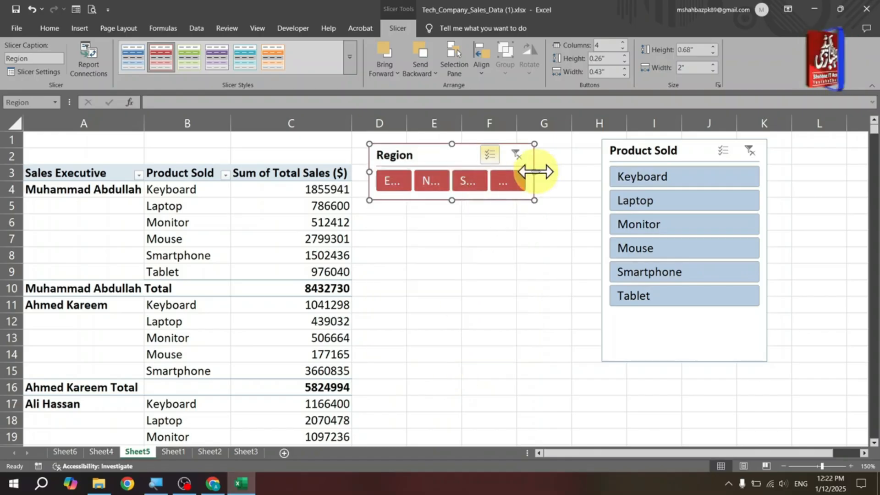
{"action": "left_click_drag", "start_coordinate": [581, 171], "coordinate": [580, 171]}
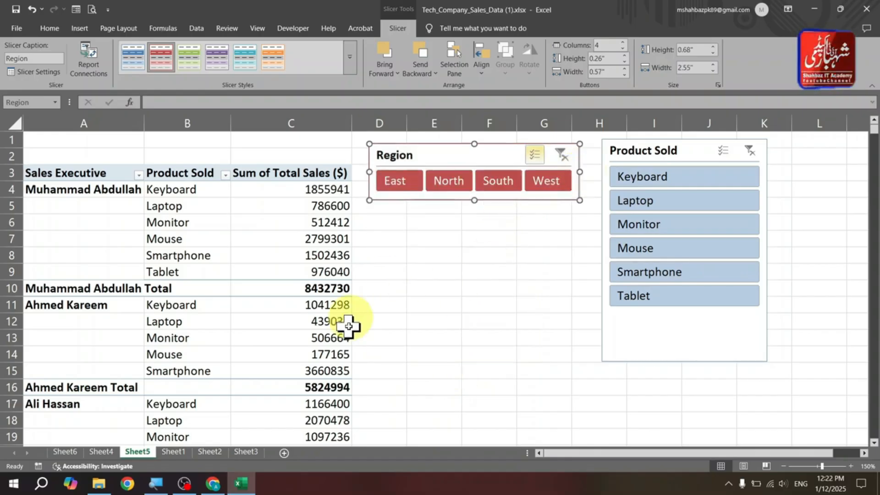
- Move the Region slicer over the PivotTable's top-left corner and filter by North, South, West and East
{"action": "left_click_drag", "start_coordinate": [464, 161], "coordinate": [104, 150]}
{"action": "left_click", "coordinate": [177, 255]}
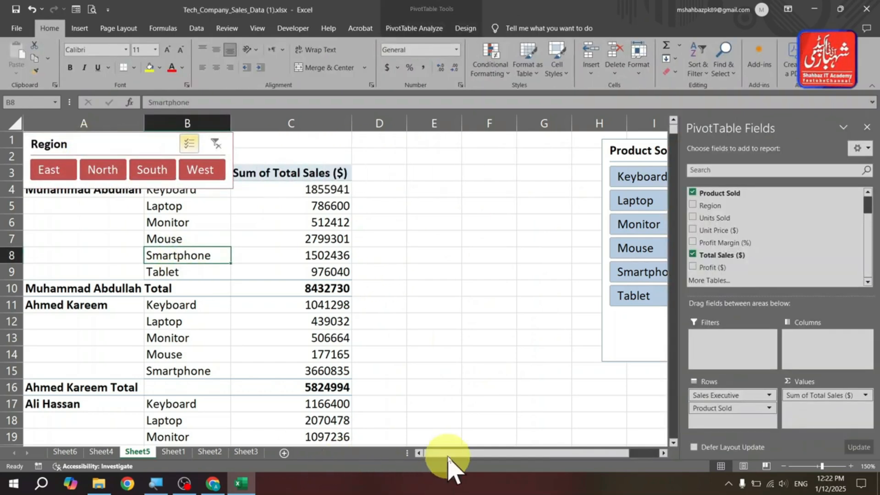
{"action": "left_click", "coordinate": [101, 170]}
{"action": "left_click", "coordinate": [142, 172]}
{"action": "left_click", "coordinate": [197, 169]}
{"action": "left_click", "coordinate": [71, 169]}
- Move the Region slicer back beside the PivotTable above columns D to G
{"action": "left_click", "coordinate": [356, 202]}
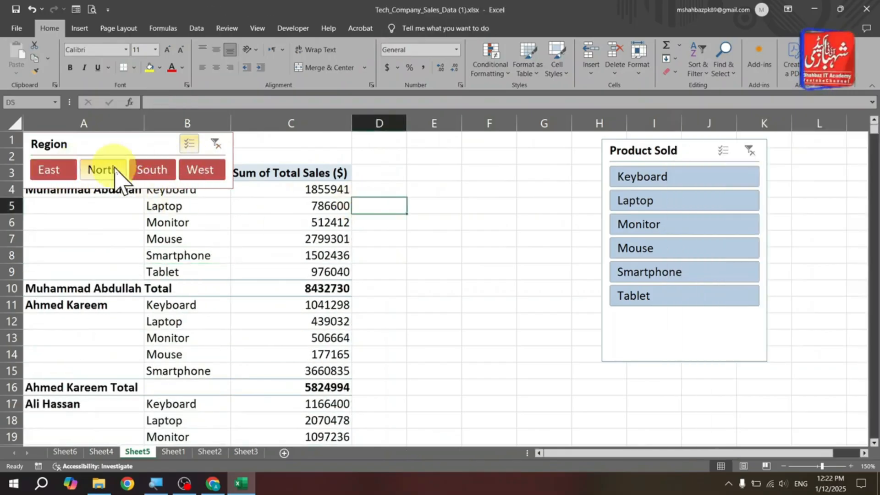
{"action": "left_click", "coordinate": [125, 148]}
{"action": "left_click_drag", "start_coordinate": [121, 152], "coordinate": [448, 154]}
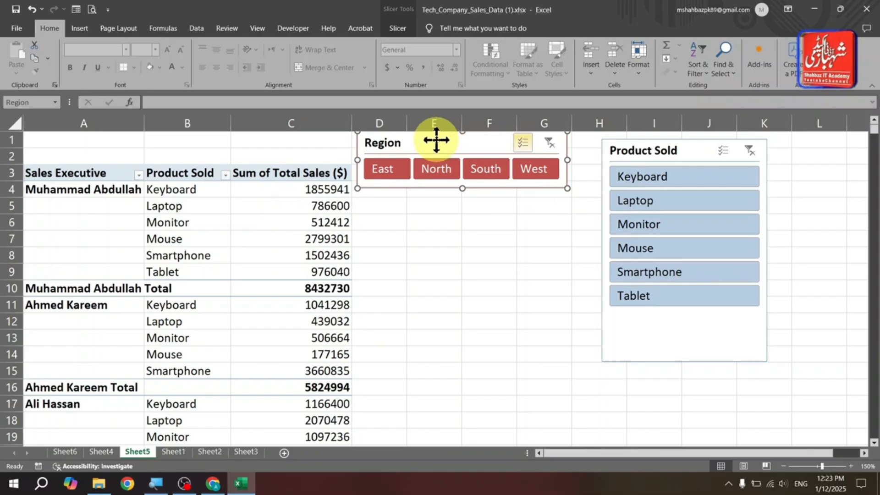
- Turn off the header display for the Region slicer in its Slicer Settings
{"action": "left_click", "coordinate": [400, 30]}
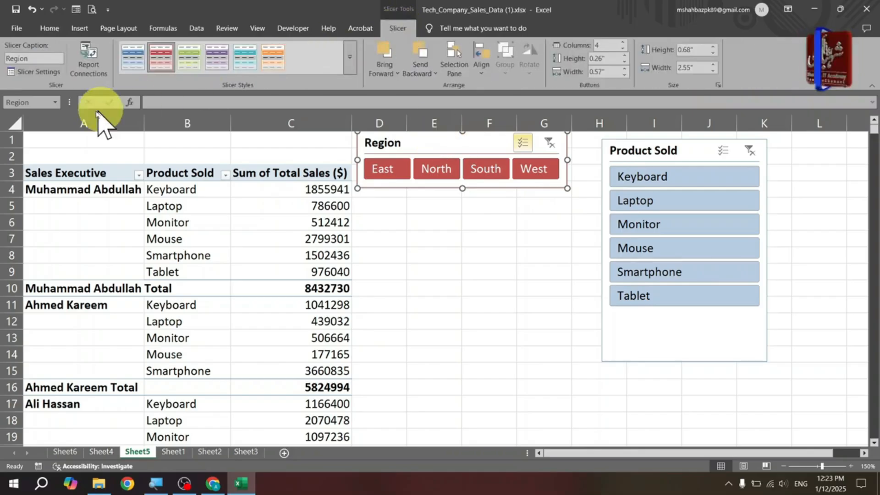
{"action": "left_click", "coordinate": [35, 73]}
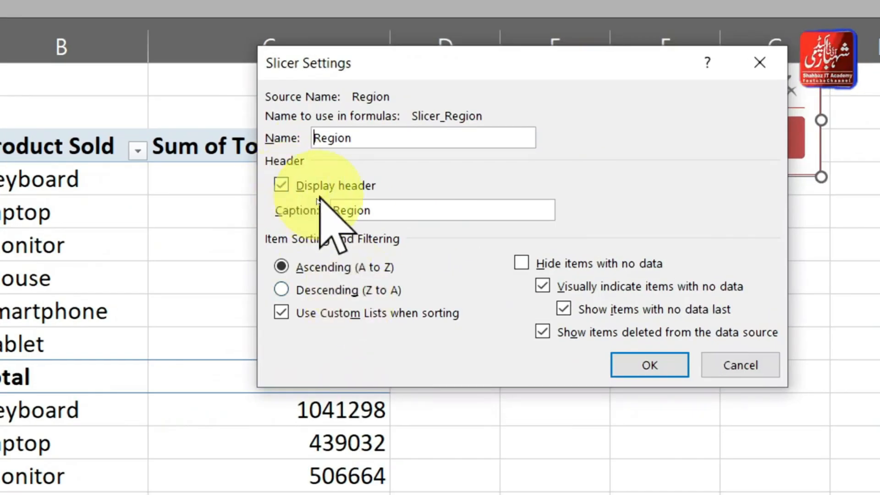
{"action": "left_click_drag", "start_coordinate": [449, 66], "coordinate": [532, 225]}
{"action": "left_click_drag", "start_coordinate": [459, 371], "coordinate": [397, 371]}
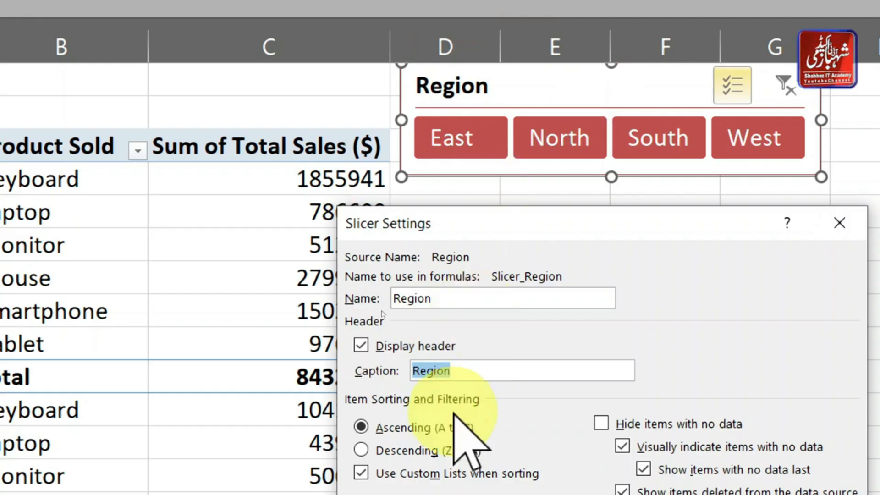
{"action": "left_click", "coordinate": [361, 345]}
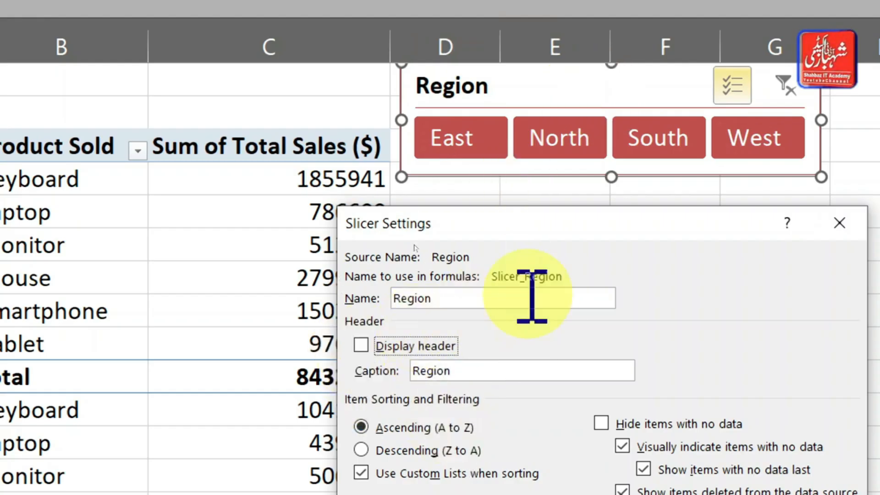
{"action": "left_click_drag", "start_coordinate": [508, 225], "coordinate": [189, 119]}
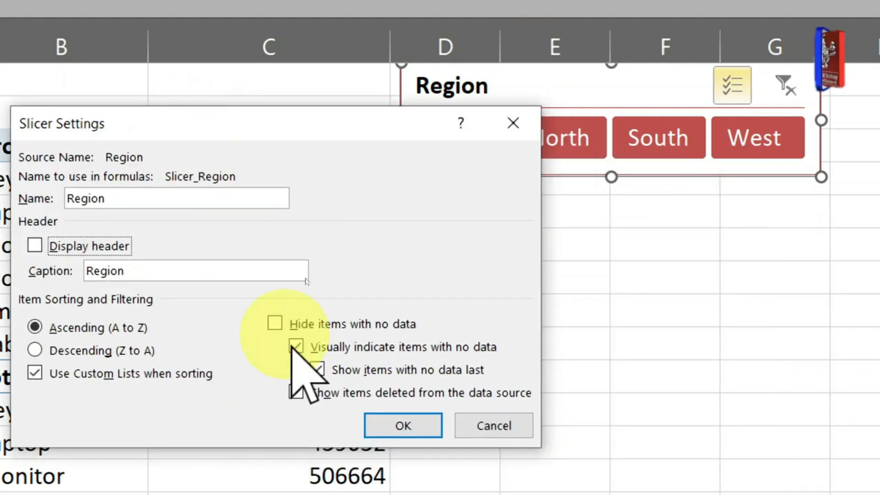
{"action": "left_click", "coordinate": [415, 360]}
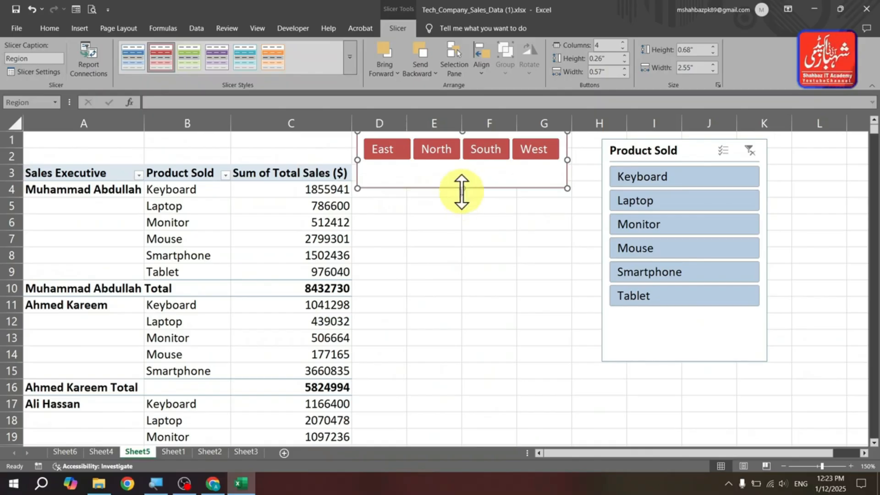
- Shrink the Region slicer to about 0.41 in high and place it above the PivotTable's columns A and B
{"action": "left_click_drag", "start_coordinate": [462, 189], "coordinate": [129, 164]}
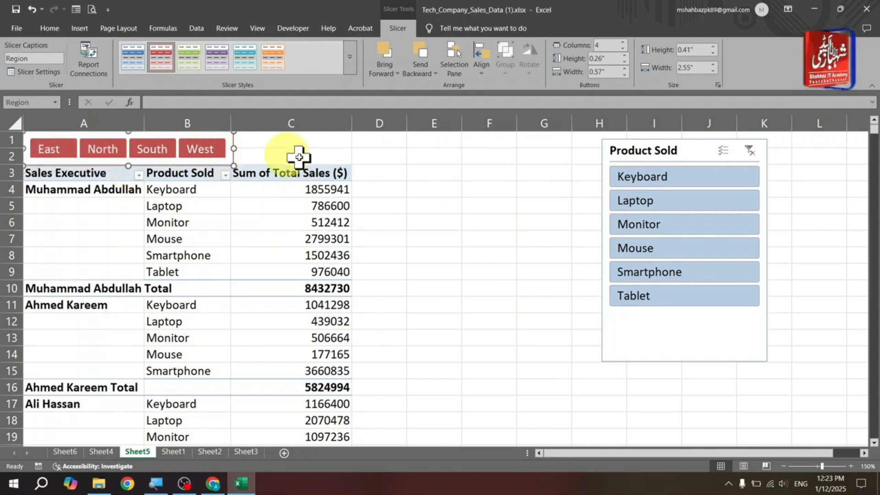
- Filter the PivotTable by single regions in turn using the Region slicer buttons
{"action": "left_click", "coordinate": [371, 171]}
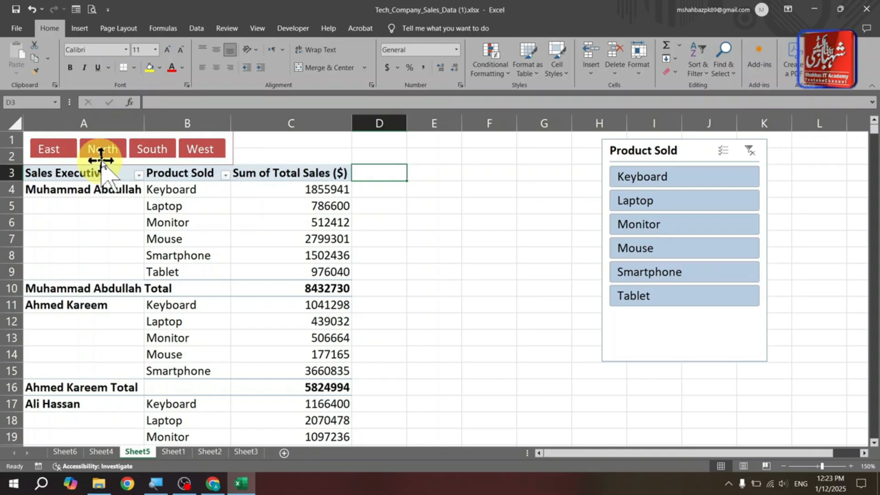
{"action": "left_click", "coordinate": [67, 150]}
{"action": "left_click", "coordinate": [103, 148]}
{"action": "left_click", "coordinate": [151, 149]}
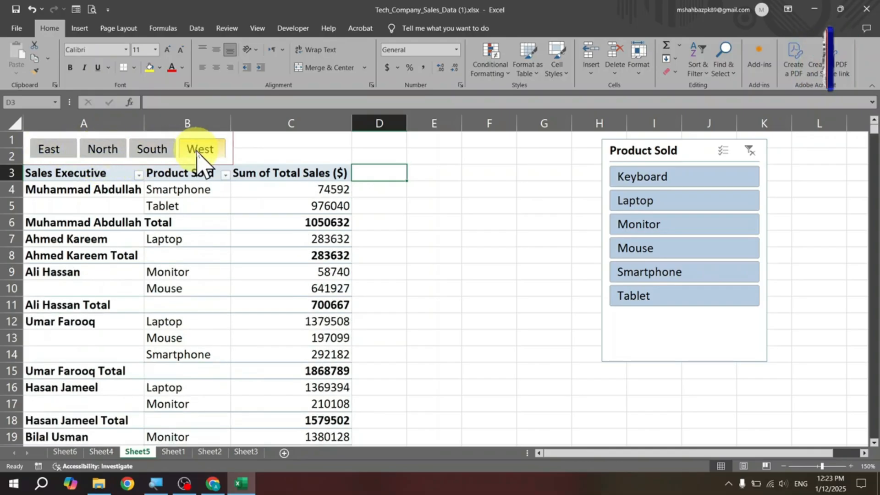
{"action": "left_click", "coordinate": [200, 149]}
{"action": "left_click", "coordinate": [144, 148]}
{"action": "left_click", "coordinate": [97, 149]}
{"action": "left_click", "coordinate": [52, 149]}
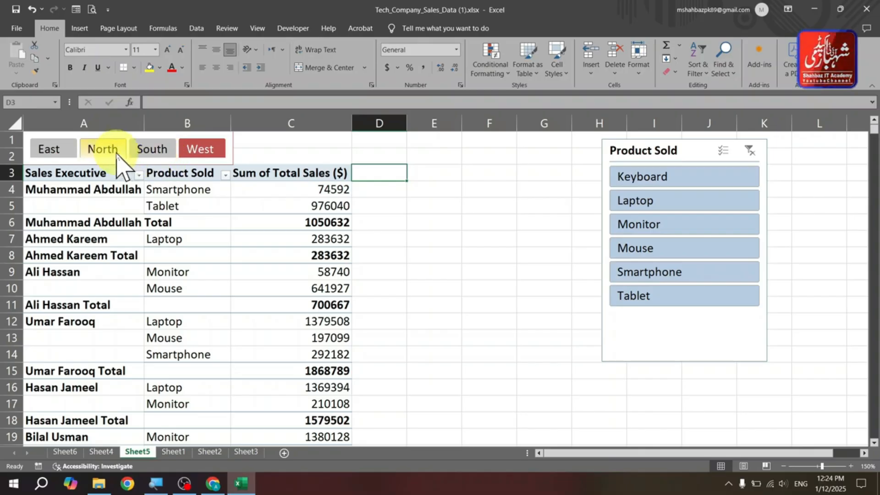
{"action": "left_click", "coordinate": [52, 149], "text": "ctrl"}
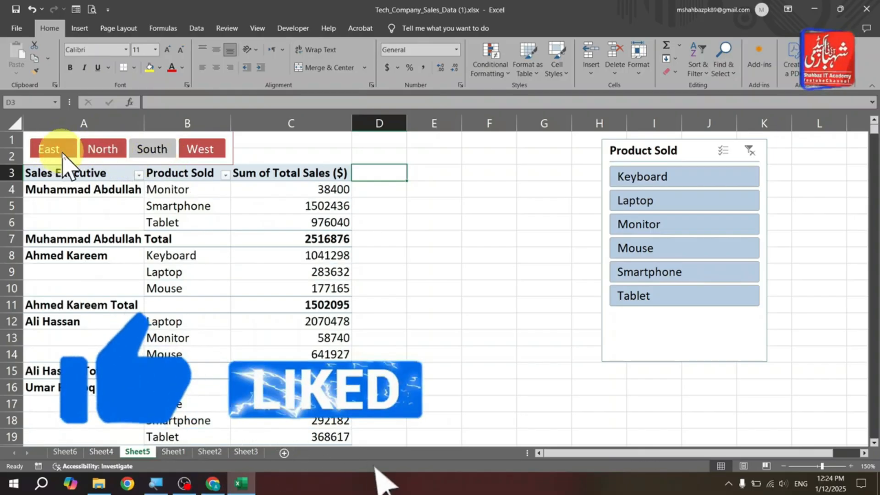
{"action": "left_click", "coordinate": [135, 153], "text": "ctrl"}
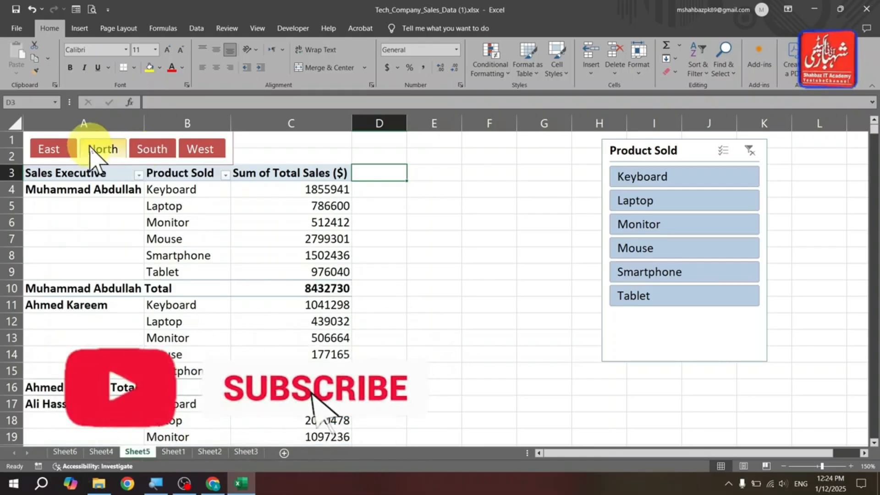
{"action": "left_click", "coordinate": [51, 150], "text": "ctrl"}
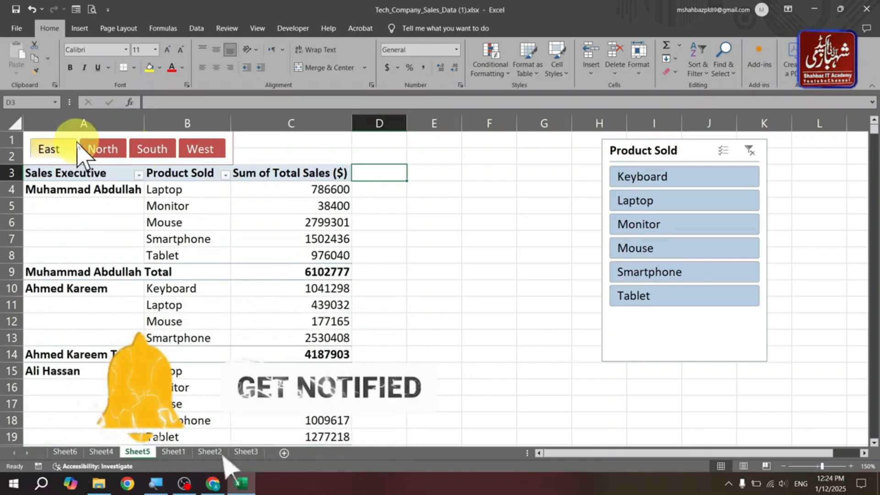
{"action": "left_click", "coordinate": [53, 154], "text": "ctrl"}
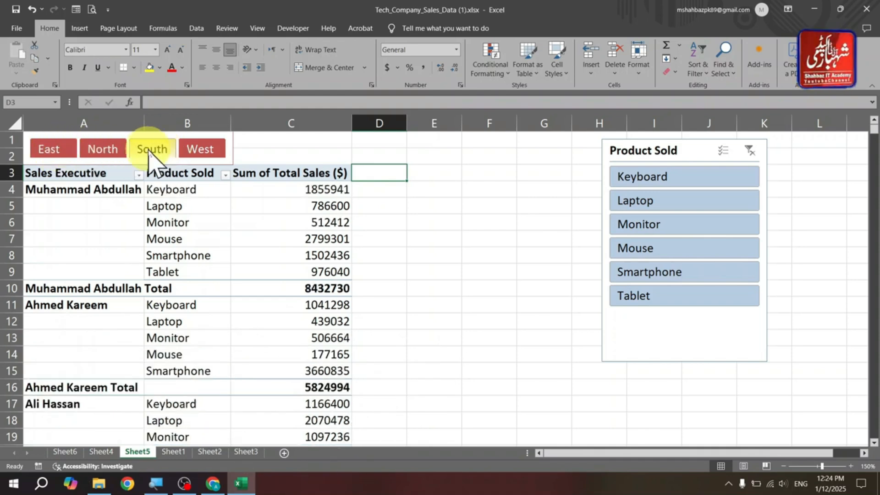
- Keep switching the Region slicer between individual regions and combinations to compare the filtered totals
{"action": "left_click", "coordinate": [57, 147], "text": "ctrl"}
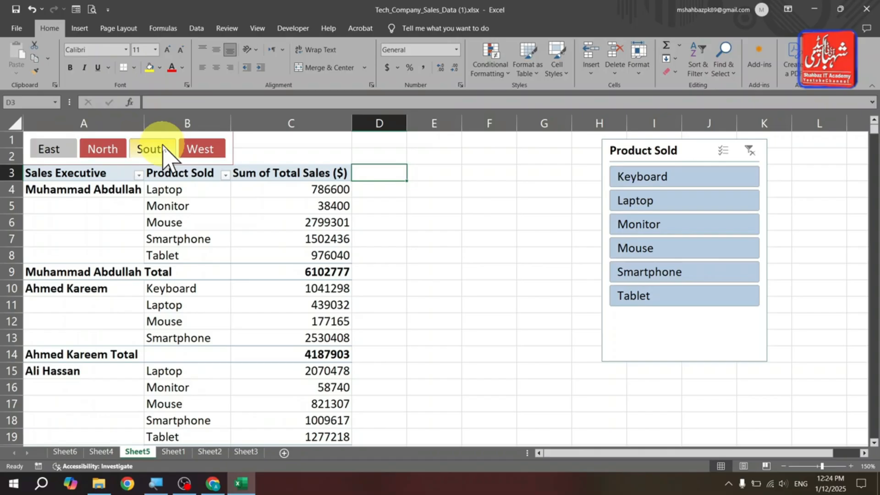
{"action": "left_click", "coordinate": [194, 146], "text": "shift"}
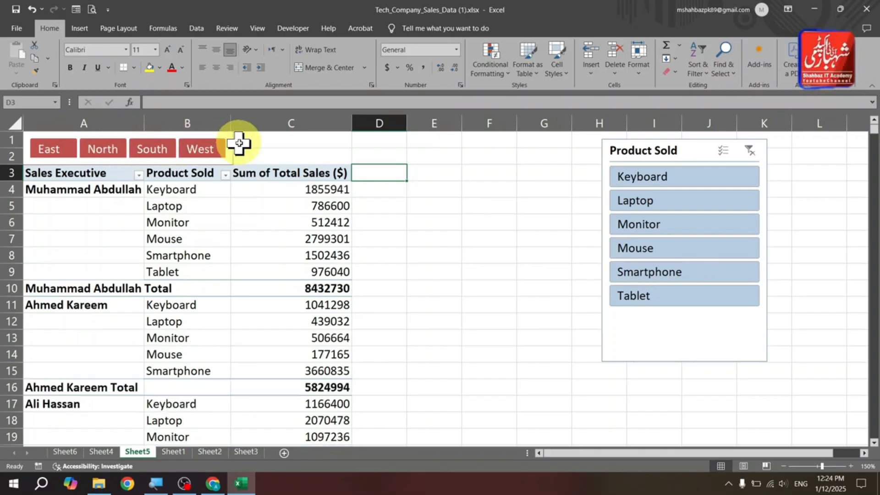
{"action": "left_click", "coordinate": [202, 151], "text": "ctrl"}
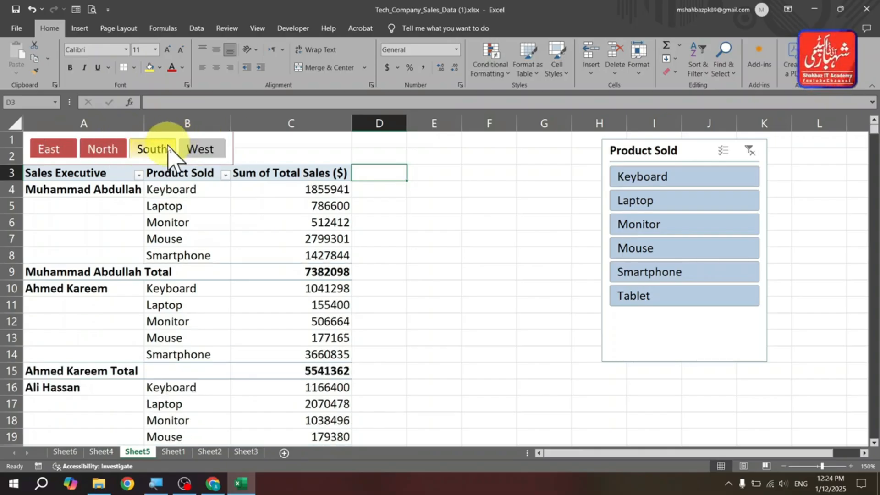
{"action": "left_click", "coordinate": [167, 146], "text": "ctrl"}
{"action": "left_click", "coordinate": [201, 154], "text": "ctrl"}
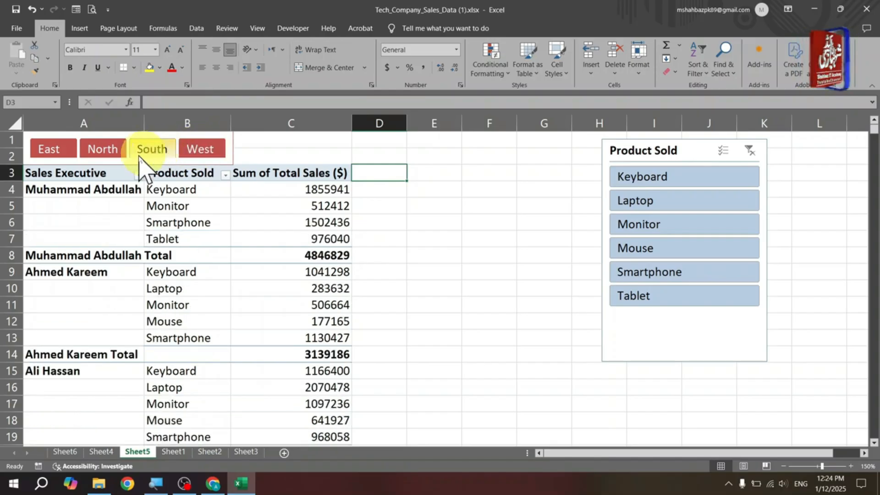
{"action": "left_click", "coordinate": [115, 154], "text": "ctrl"}
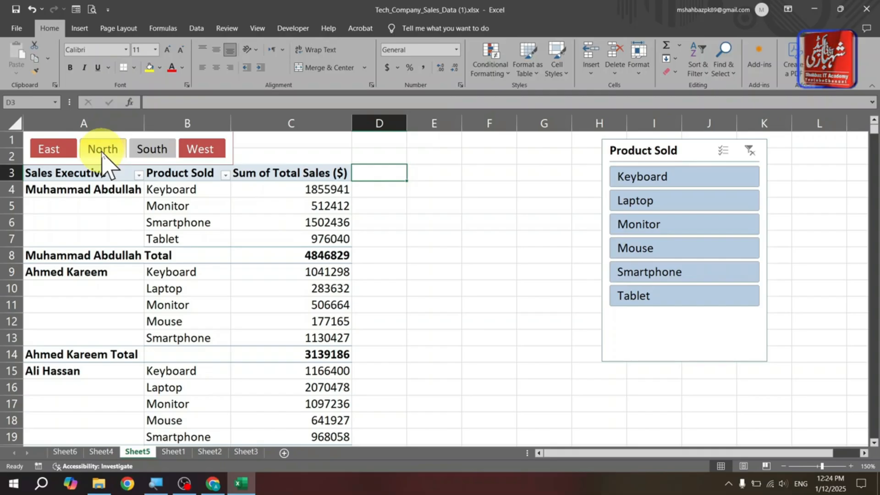
{"action": "left_click", "coordinate": [103, 154], "text": "ctrl"}
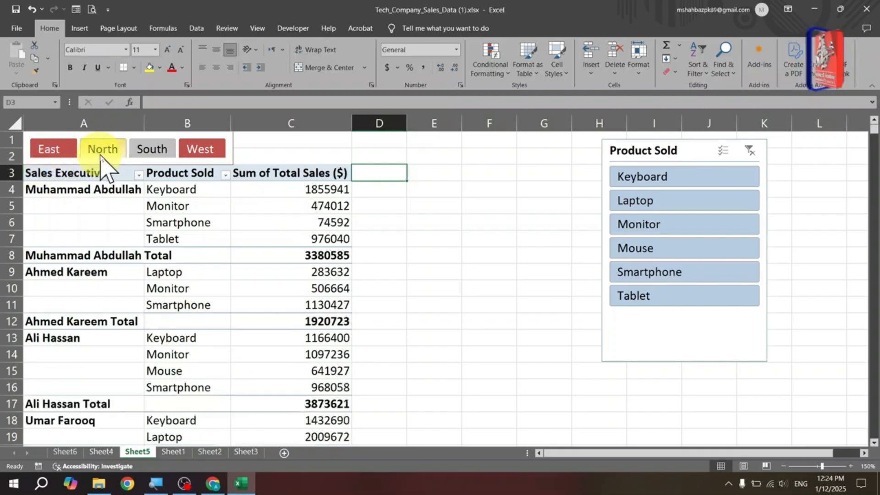
{"action": "left_click", "coordinate": [55, 152], "text": "ctrl"}
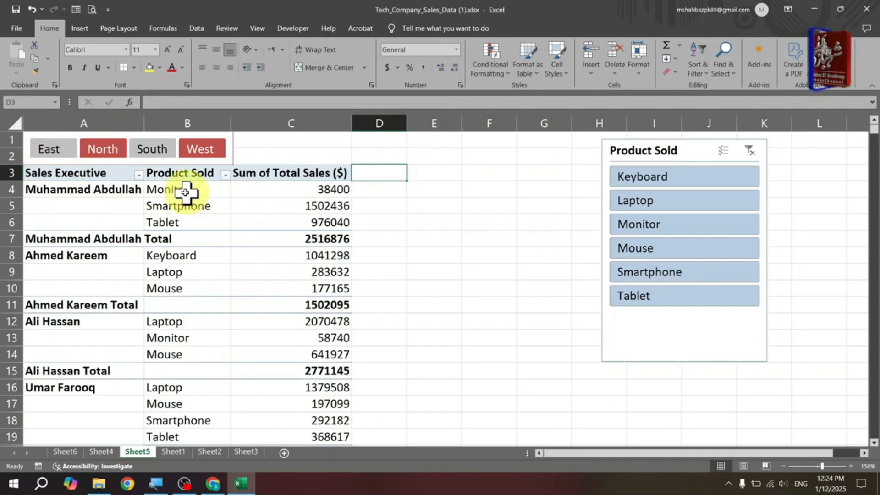
{"action": "left_click", "coordinate": [53, 154], "text": "ctrl"}
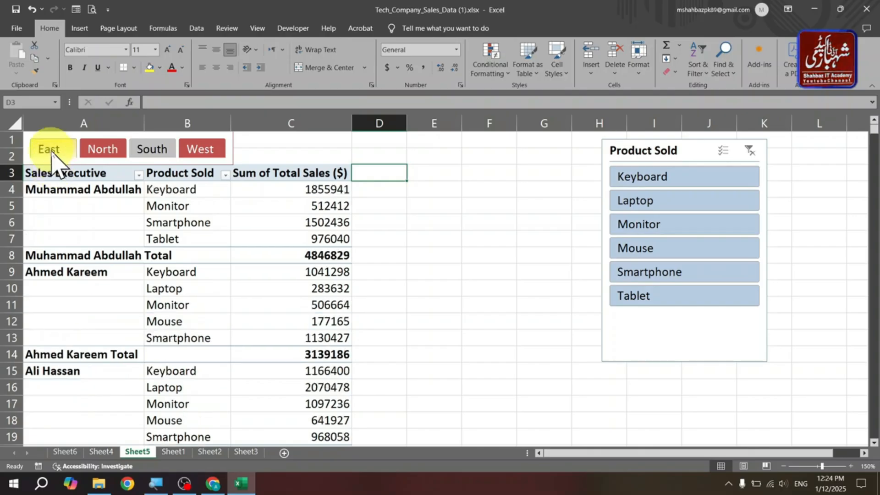
{"action": "left_click", "coordinate": [138, 150], "text": "ctrl"}
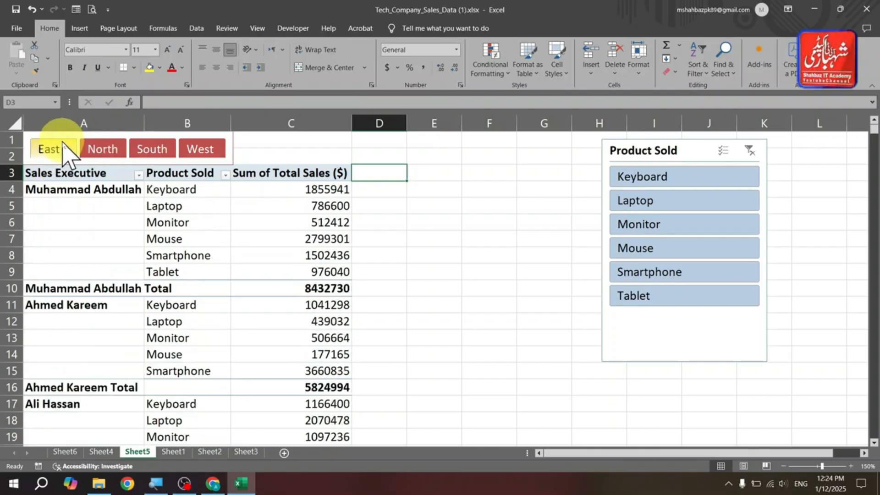
{"action": "left_click", "coordinate": [65, 151], "text": "ctrl"}
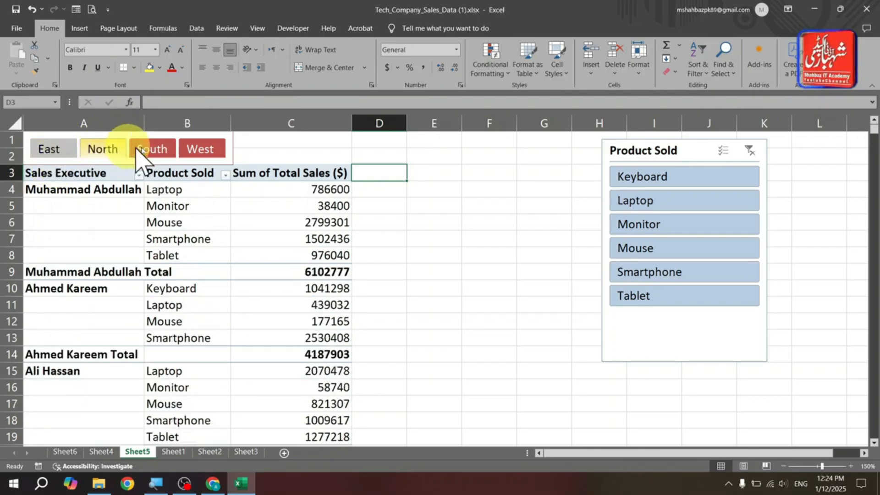
- Cycle through the Region slicer buttons once more and finish with all regions shown
{"action": "left_click", "coordinate": [200, 152], "text": "ctrl"}
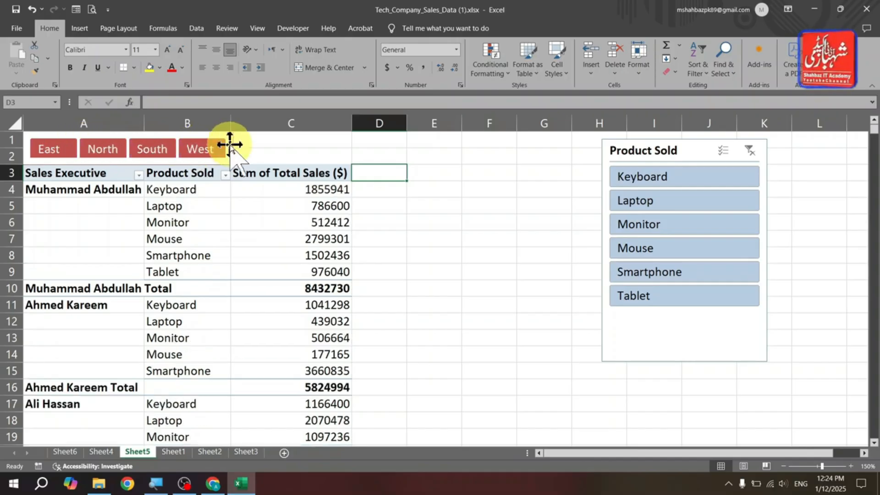
{"action": "left_click", "coordinate": [200, 149], "text": "ctrl"}
{"action": "left_click", "coordinate": [152, 151], "text": "ctrl"}
{"action": "left_click", "coordinate": [100, 151], "text": "ctrl"}
{"action": "left_click", "coordinate": [69, 152], "text": "ctrl"}
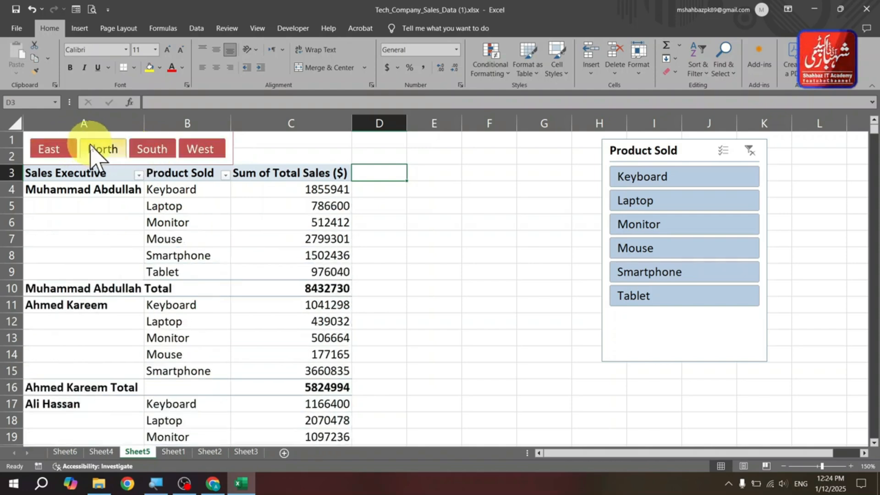
{"action": "left_click", "coordinate": [101, 149], "text": "ctrl"}
{"action": "left_click", "coordinate": [152, 149], "text": "ctrl"}
{"action": "left_click", "coordinate": [199, 148], "text": "ctrl"}
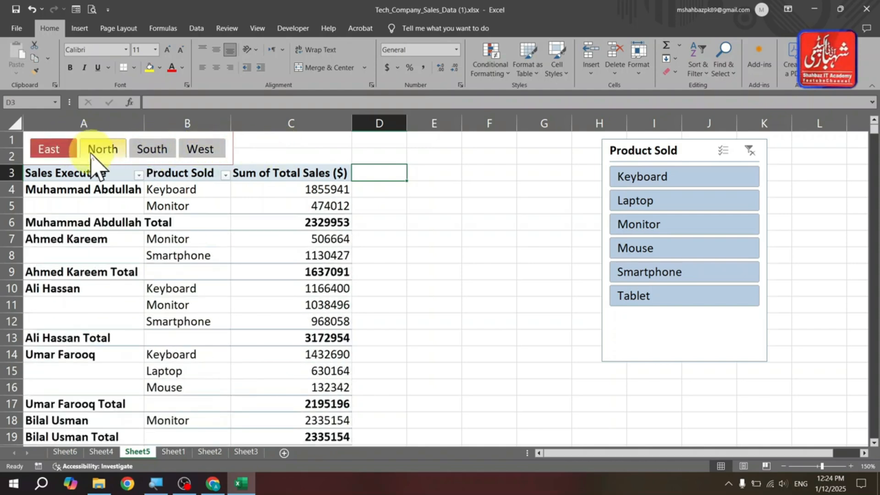
{"action": "left_click", "coordinate": [64, 147], "text": "ctrl"}
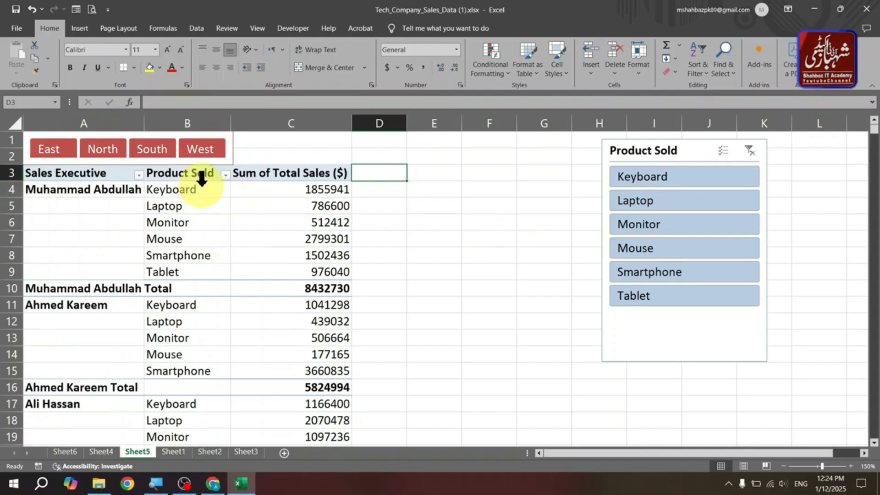
- Widen the Region slicer to about 3.49 in so it spans above columns A to C
{"action": "left_click", "coordinate": [209, 166]}
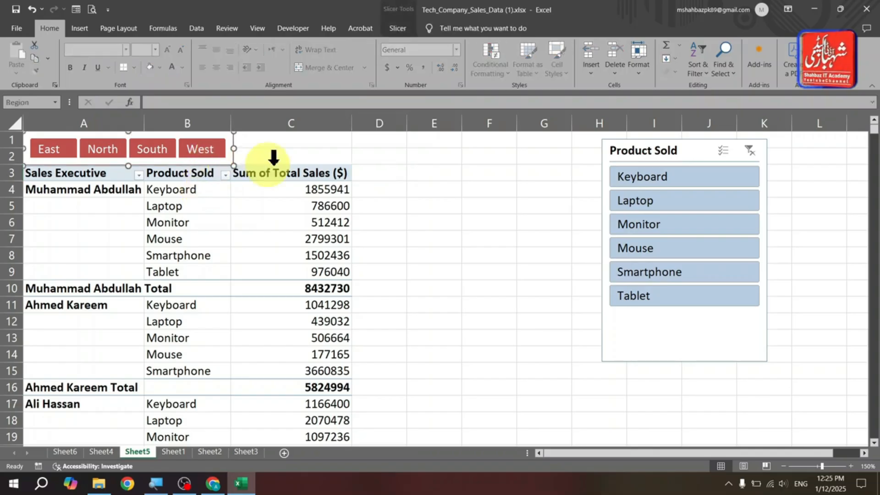
{"action": "left_click", "coordinate": [398, 27]}
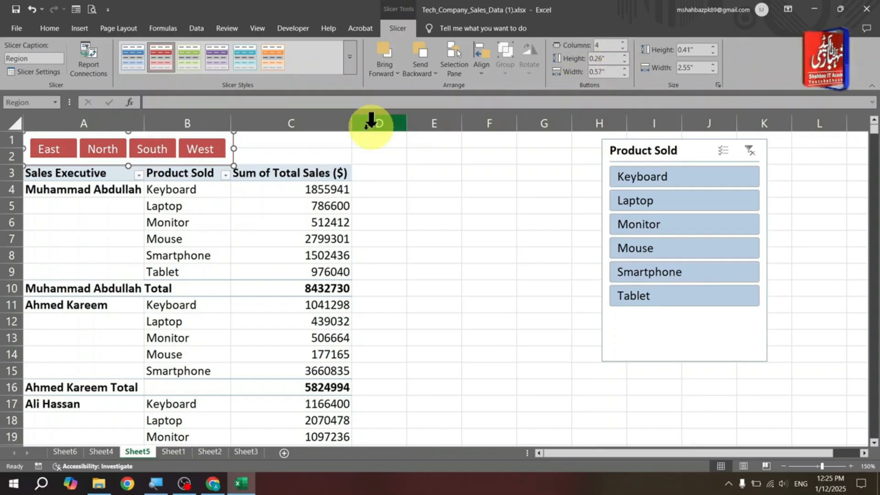
{"action": "left_click", "coordinate": [235, 161]}
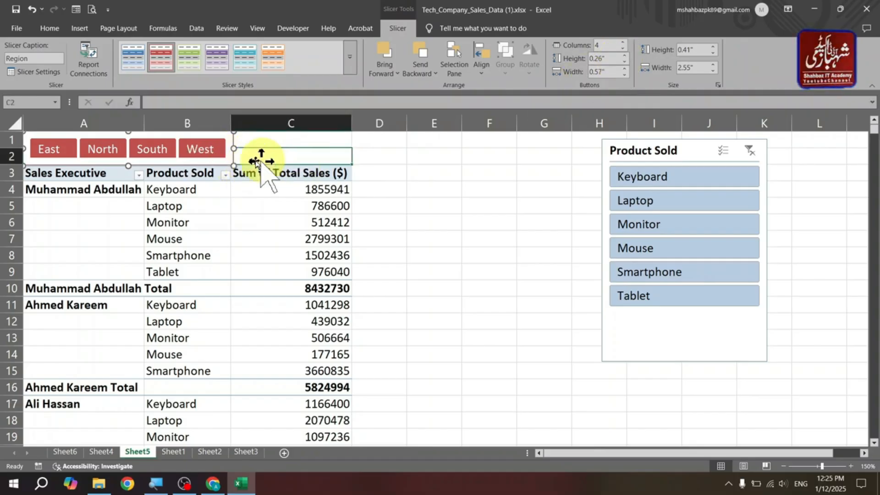
{"action": "left_click", "coordinate": [232, 165]}
{"action": "left_click", "coordinate": [216, 161]}
{"action": "left_click_drag", "start_coordinate": [234, 166], "coordinate": [312, 166]}
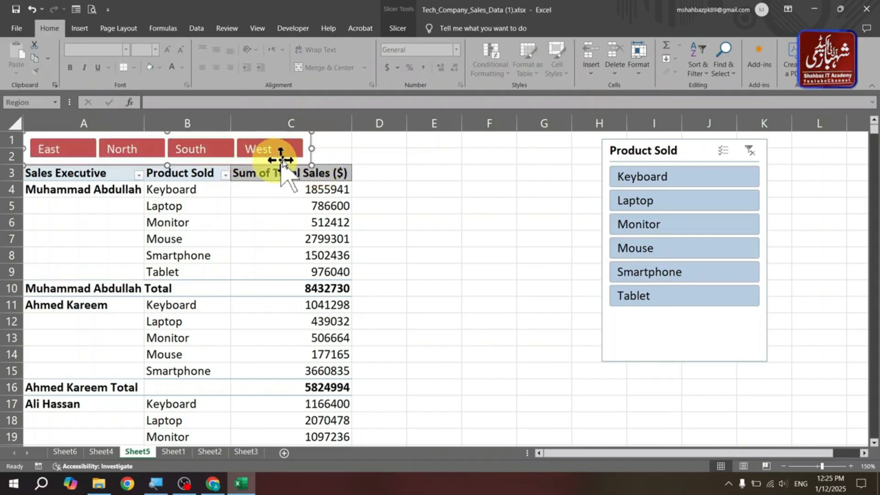
- Set the Region slicer's button height to 0.2 in
{"action": "left_click", "coordinate": [401, 29]}
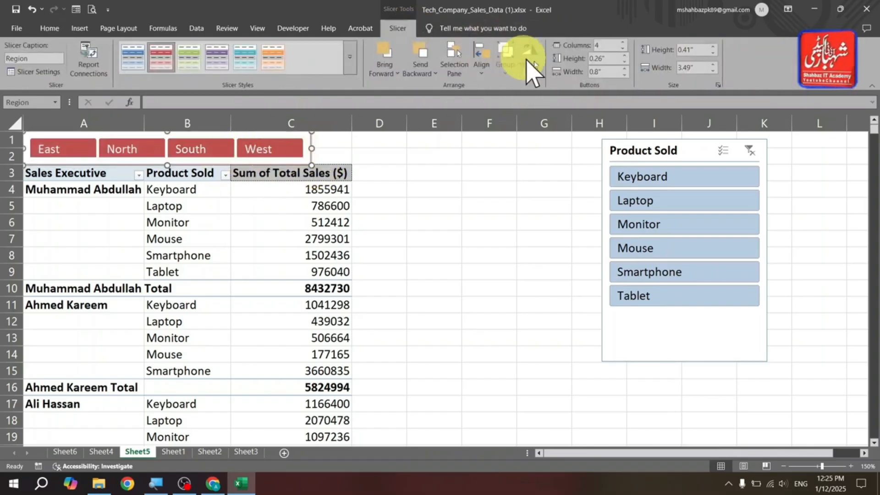
{"action": "left_click", "coordinate": [625, 62]}
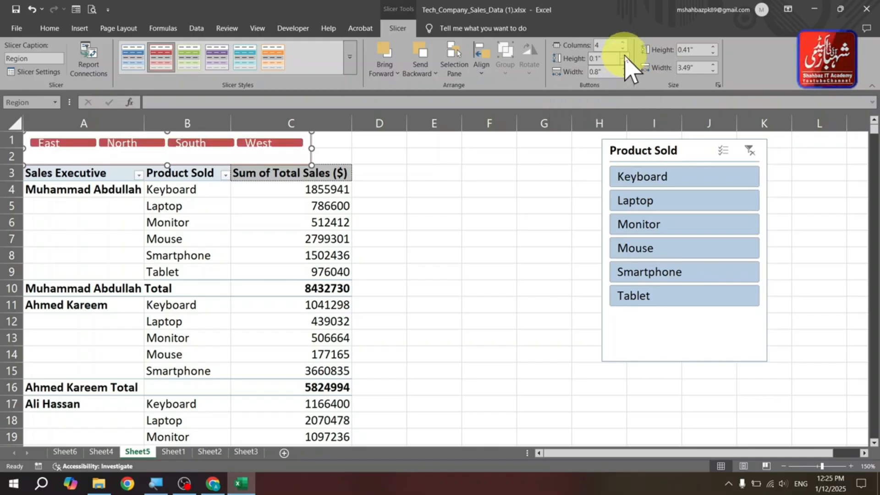
{"action": "left_click", "coordinate": [625, 56]}
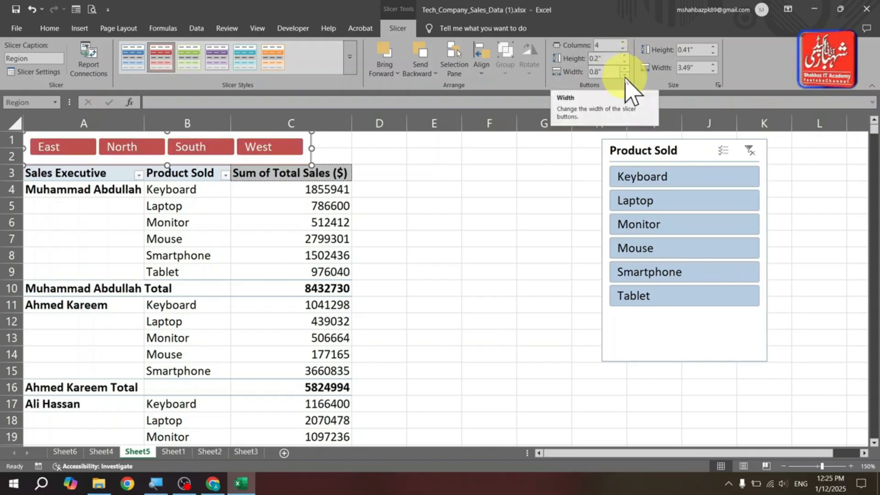
- Reduce the Region slicer's button width to 0.6 in and narrow the slicer to about 2.66 in wide
{"action": "left_click", "coordinate": [624, 75]}
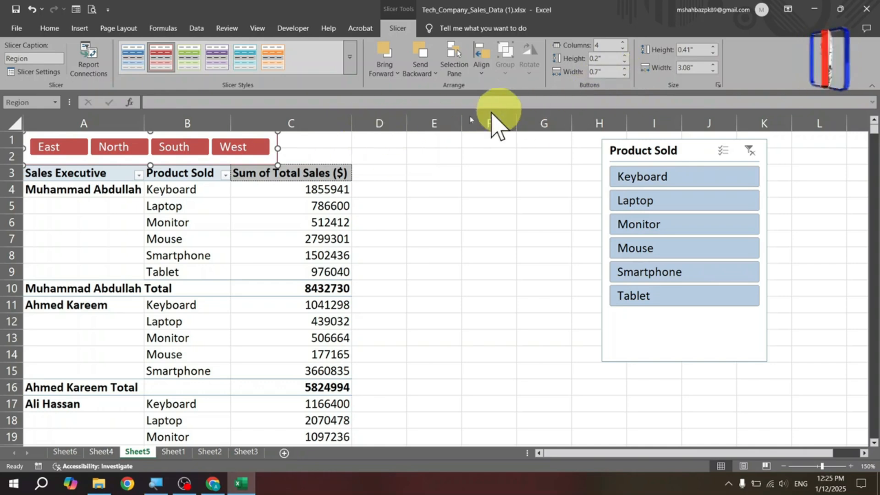
{"action": "left_click_drag", "start_coordinate": [276, 151], "coordinate": [239, 151]}
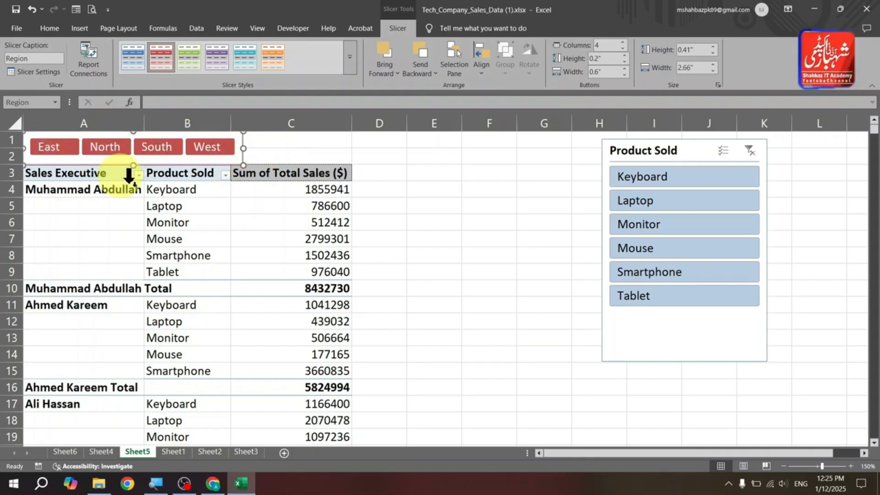
{"action": "left_click", "coordinate": [504, 192]}
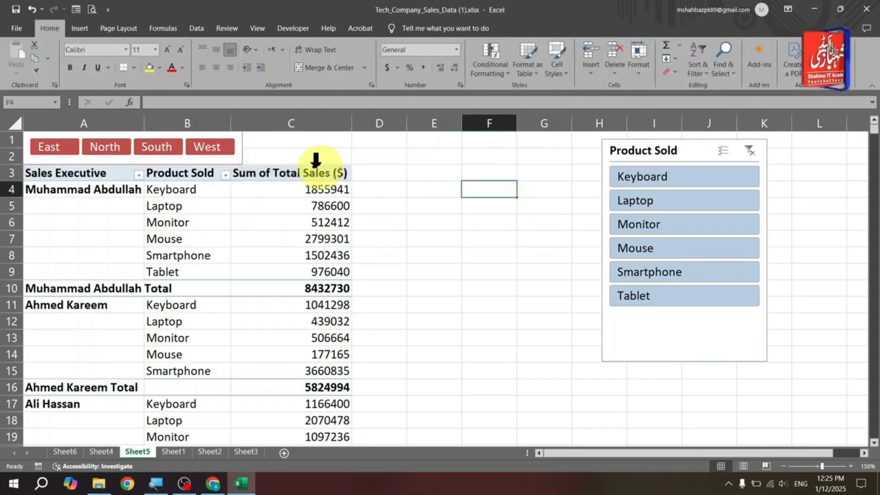
{"action": "left_click", "coordinate": [237, 163]}
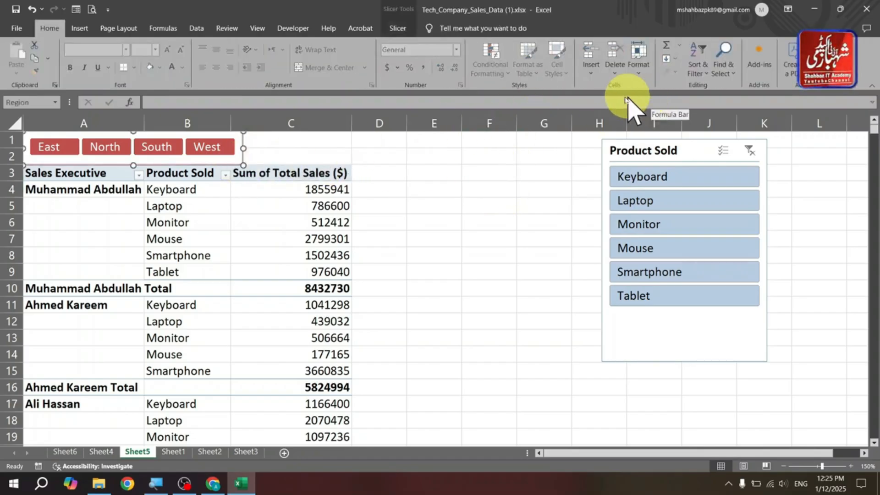
{"action": "left_click", "coordinate": [398, 28]}
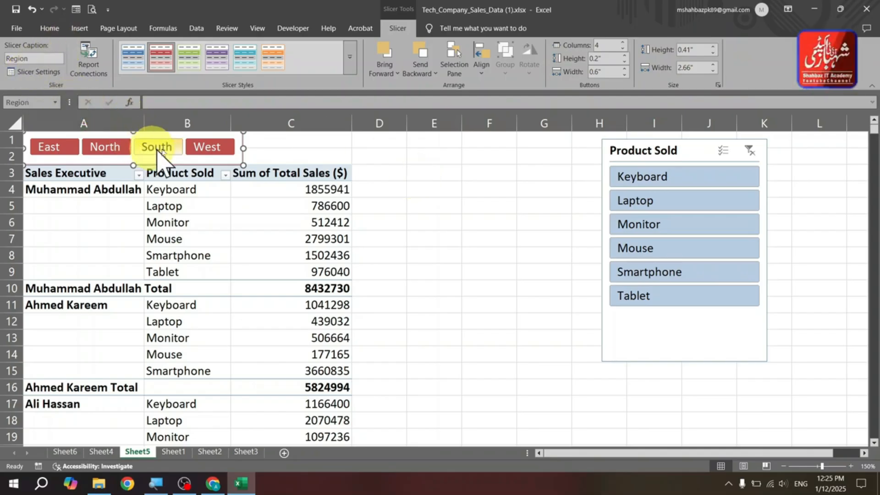
{"action": "left_click", "coordinate": [279, 153]}
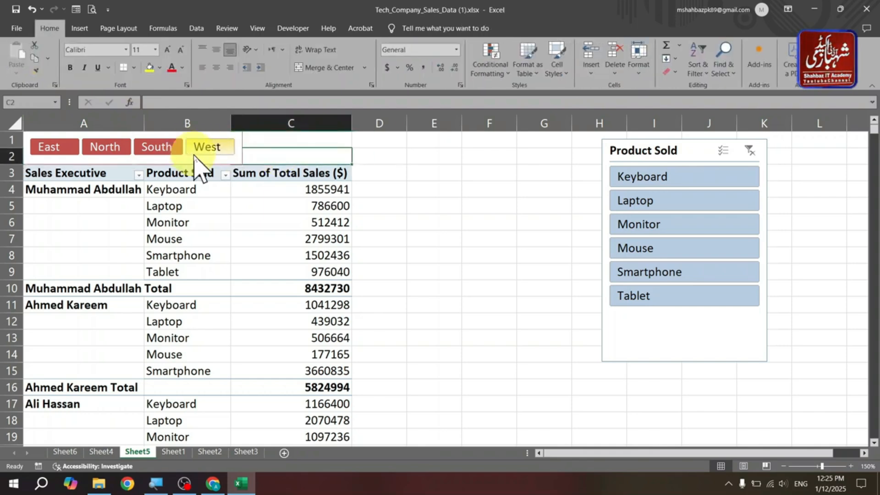
{"action": "left_click", "coordinate": [221, 160]}
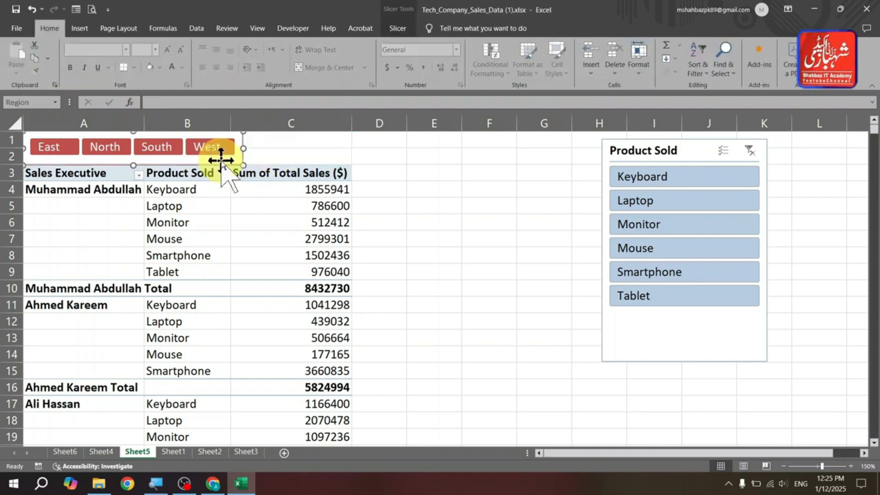
{"action": "left_click", "coordinate": [398, 28]}
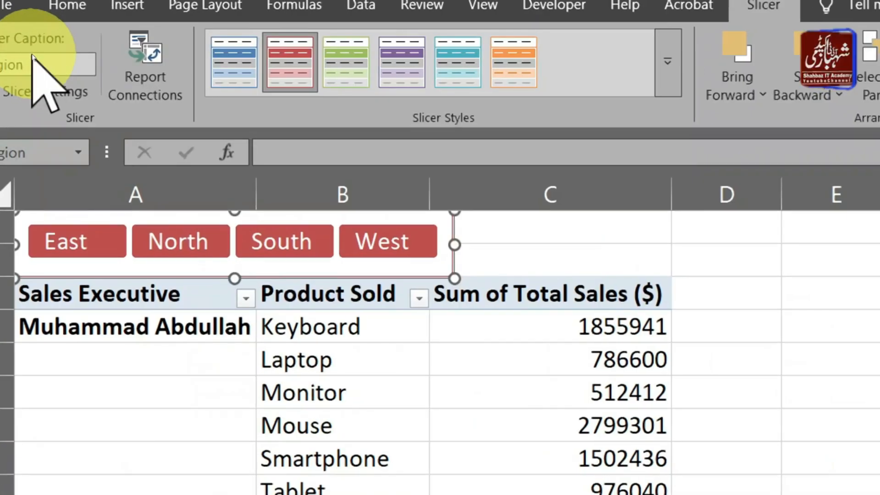
{"action": "left_click", "coordinate": [854, 192]}
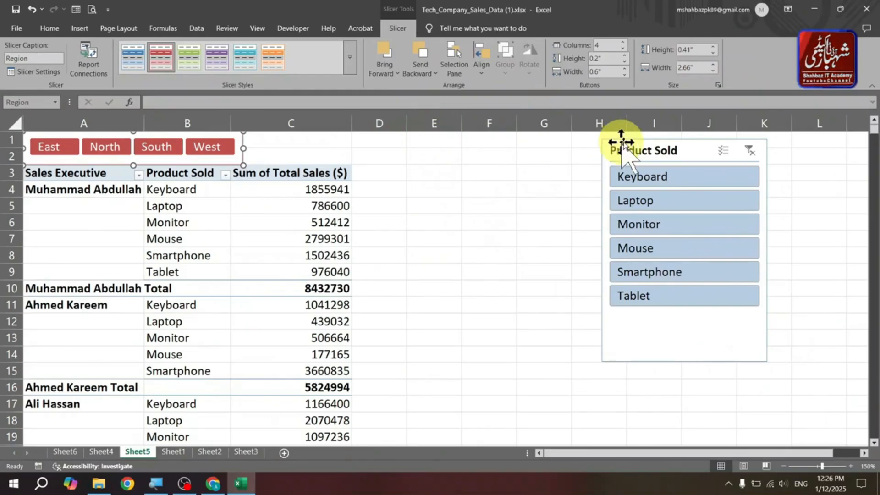
- Change the Product Sold slicer's caption to Products in its settings and move the slicer left, next to the PivotTable
{"action": "left_click", "coordinate": [654, 151]}
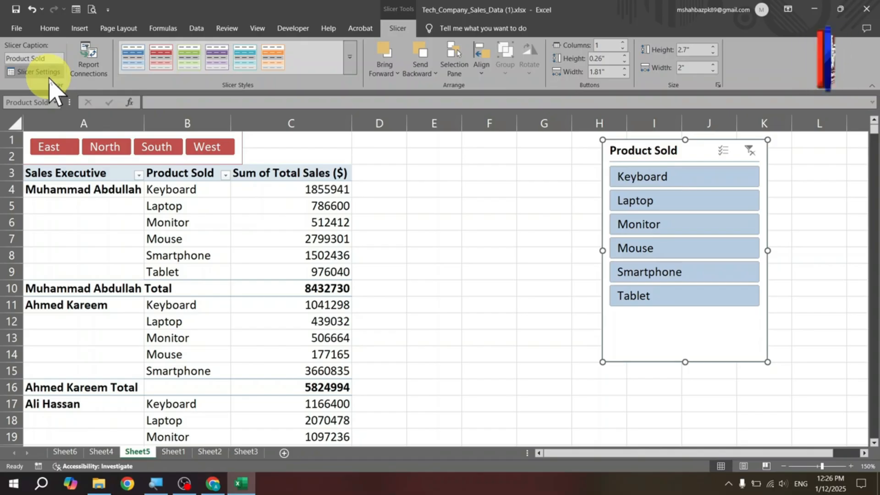
{"action": "left_click", "coordinate": [49, 75]}
{"action": "left_click_drag", "start_coordinate": [229, 163], "coordinate": [488, 142]}
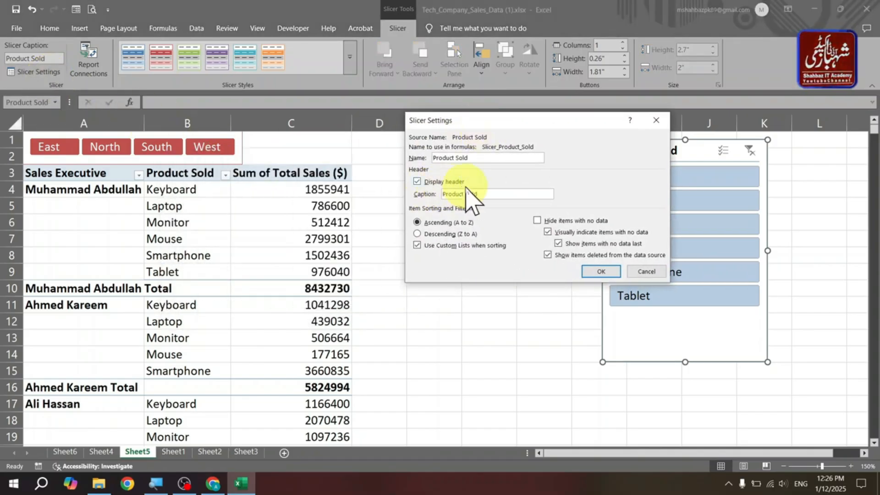
{"action": "left_click_drag", "start_coordinate": [529, 131], "coordinate": [398, 124]}
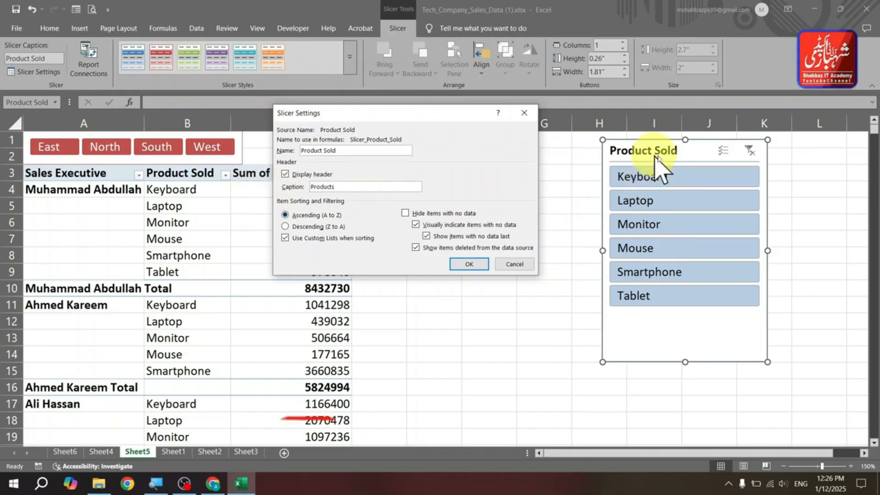
{"action": "left_click", "coordinate": [472, 263]}
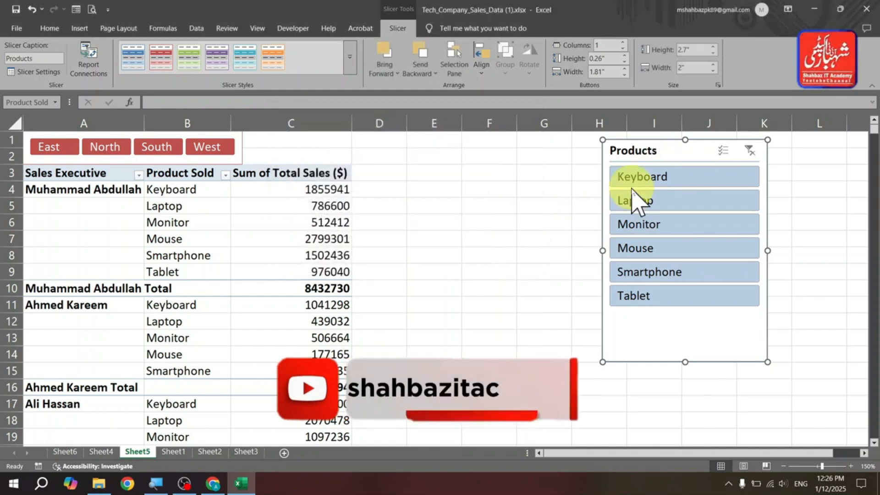
{"action": "left_click_drag", "start_coordinate": [632, 151], "coordinate": [532, 146]}
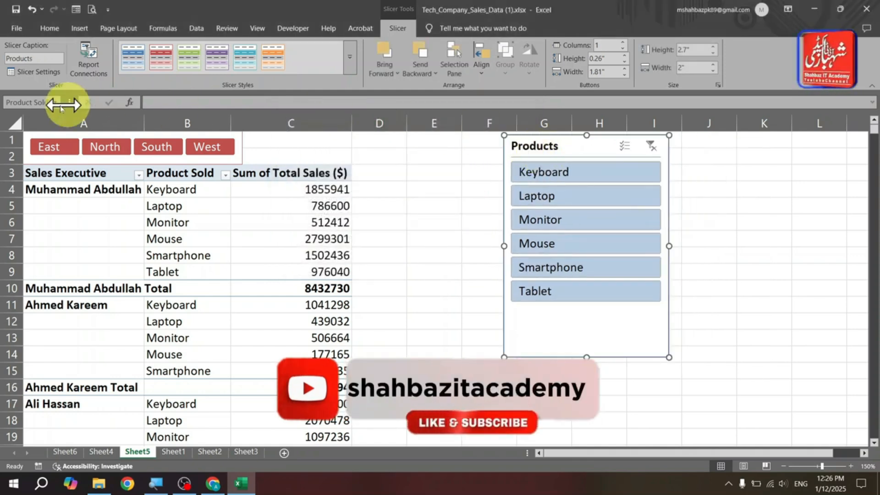
{"action": "left_click", "coordinate": [26, 73]}
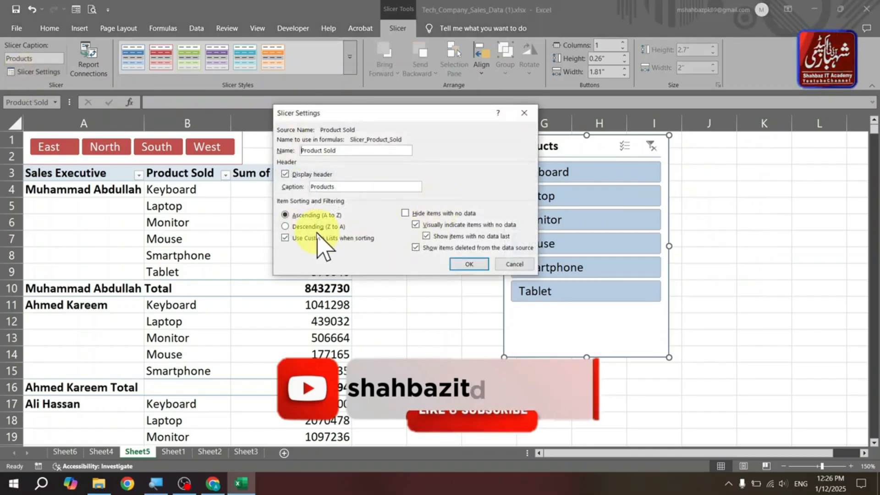
{"action": "left_click_drag", "start_coordinate": [380, 124], "coordinate": [330, 115]}
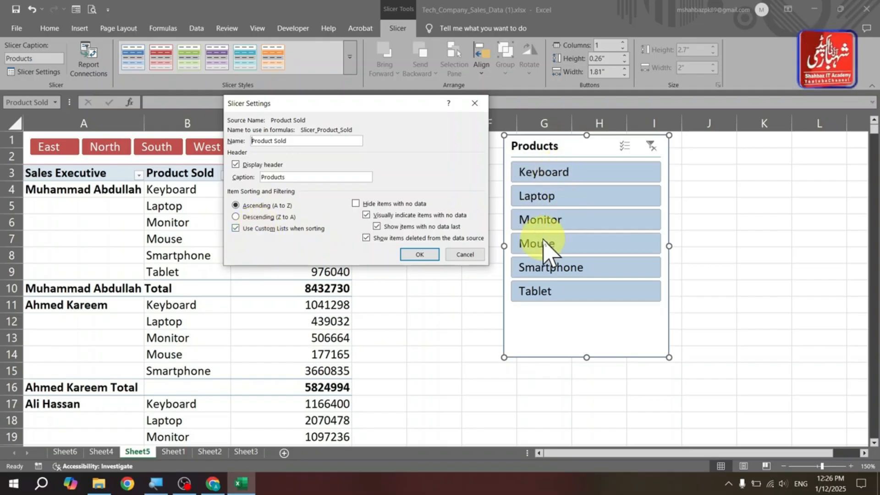
{"action": "left_click", "coordinate": [479, 107]}
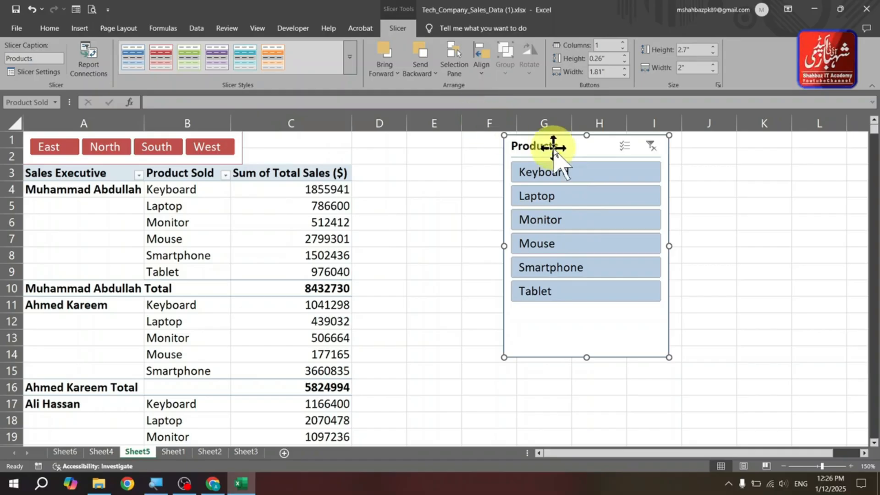
- Filter the PivotTable to Laptop with the Products slicer, then clear the slicer filter
{"action": "left_click", "coordinate": [563, 175]}
{"action": "mouse_move", "coordinate": [565, 195]}
{"action": "left_mouse_down"}
{"action": "mouse_move", "coordinate": [565, 222]}
{"action": "mouse_move", "coordinate": [563, 198]}
{"action": "left_mouse_up"}
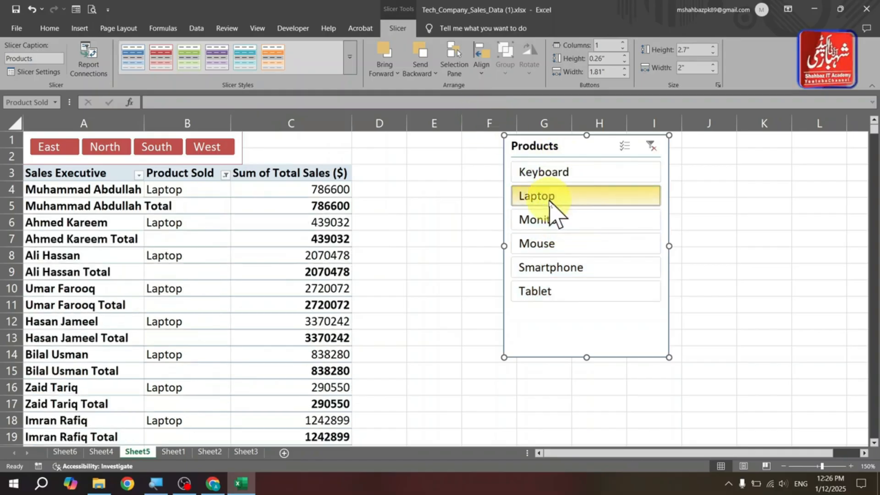
{"action": "left_click", "coordinate": [653, 147]}
- Open the Products slicer settings, toggle Hide items with no data on and off, and close the dialog
{"action": "left_click", "coordinate": [37, 71]}
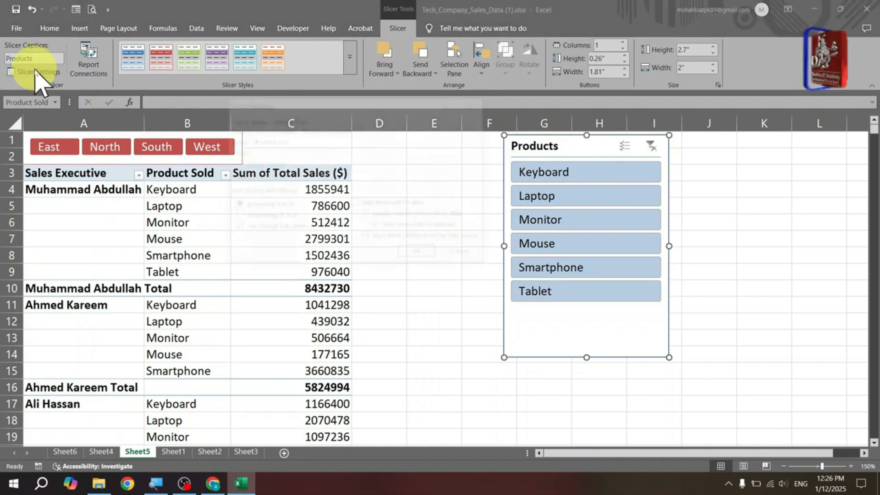
{"action": "left_click_drag", "start_coordinate": [393, 108], "coordinate": [459, 122]}
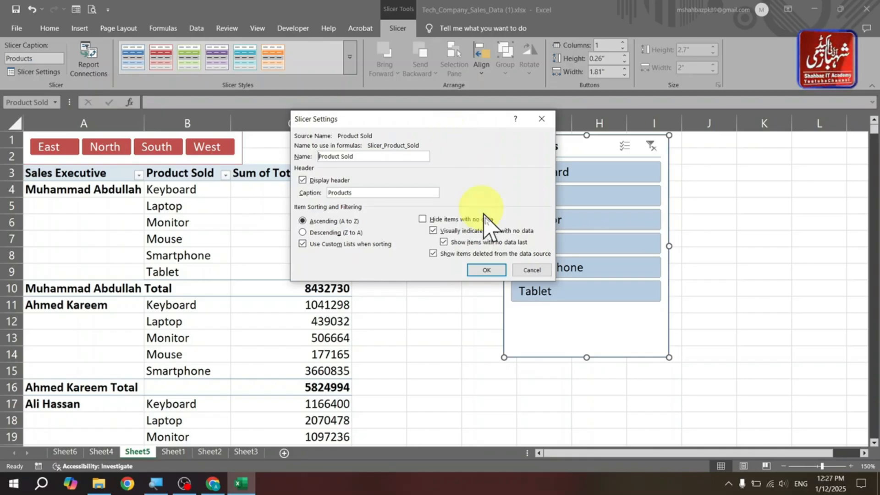
{"action": "left_click", "coordinate": [531, 270]}
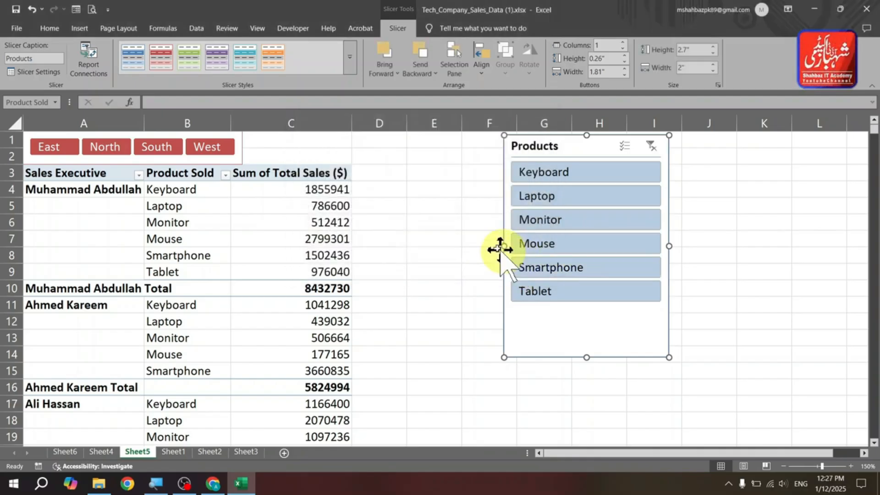
{"action": "left_click", "coordinate": [25, 74]}
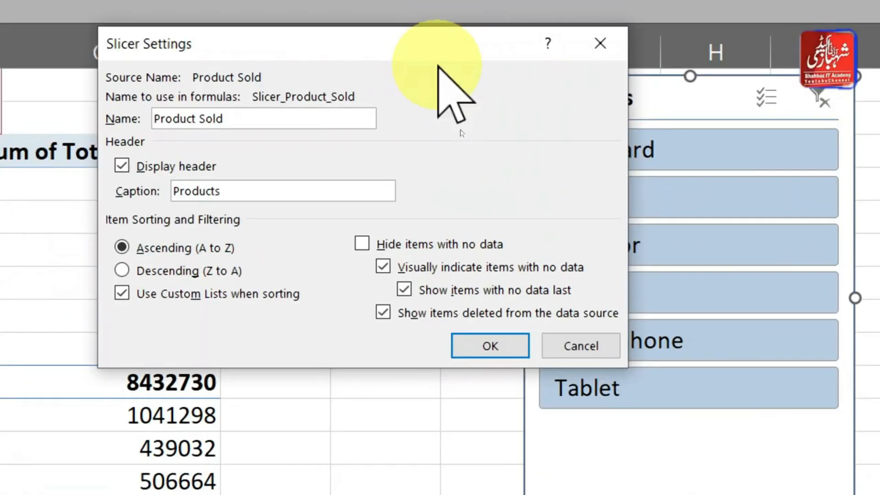
{"action": "left_click_drag", "start_coordinate": [437, 66], "coordinate": [266, 66]}
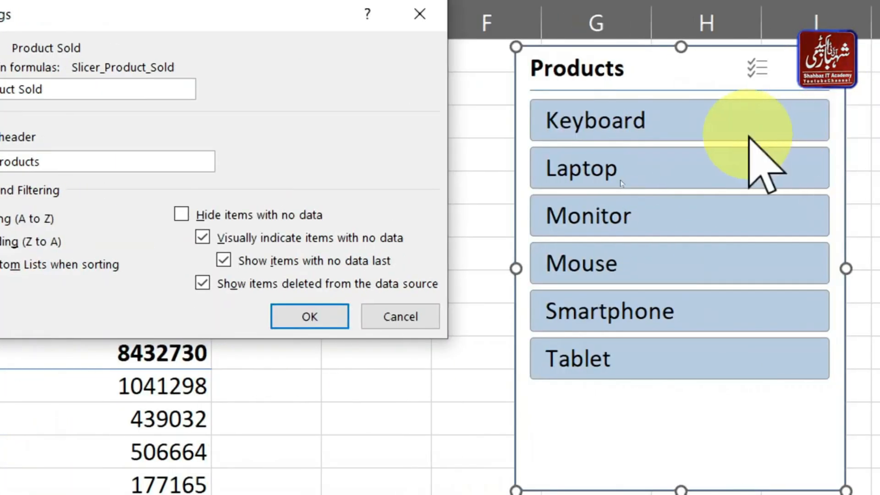
{"action": "left_click", "coordinate": [181, 214]}
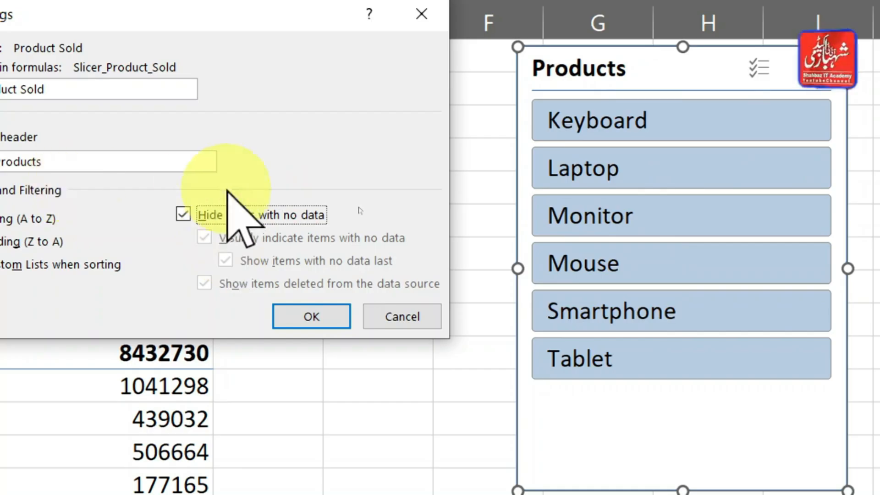
{"action": "left_click", "coordinate": [211, 219]}
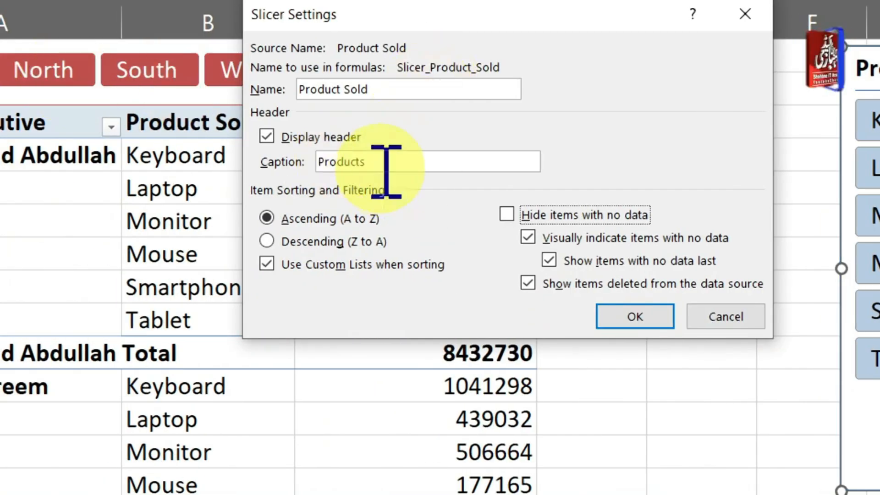
{"action": "left_click", "coordinate": [372, 88]}
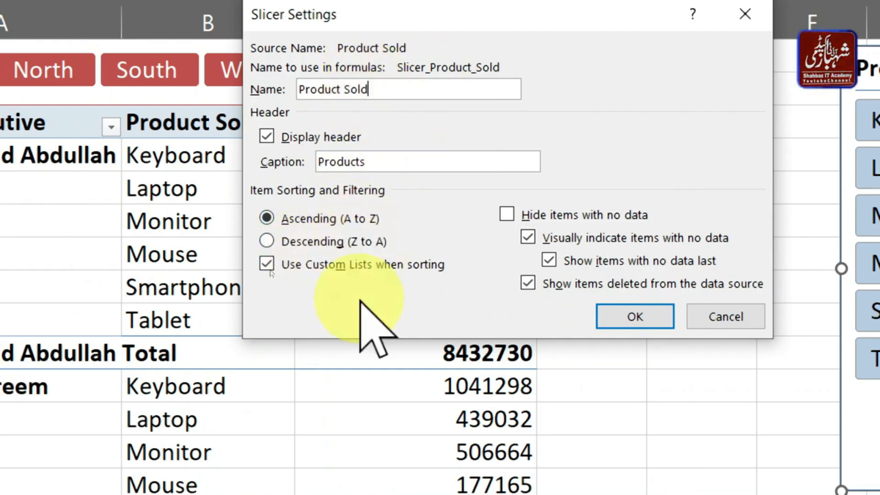
{"action": "key", "text": "Return"}
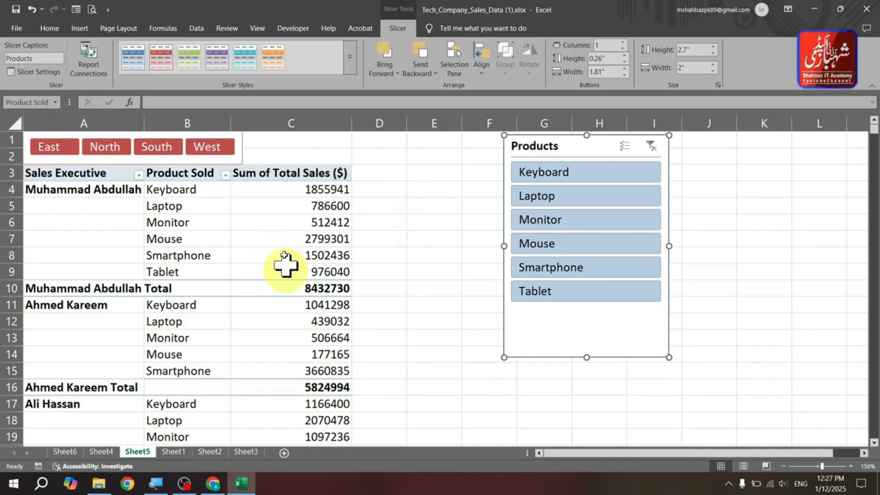
- Filter the PivotTable to Monitor with the Products slicer, then clear the slicer filter
{"action": "left_click", "coordinate": [284, 242]}
{"action": "left_click", "coordinate": [570, 221]}
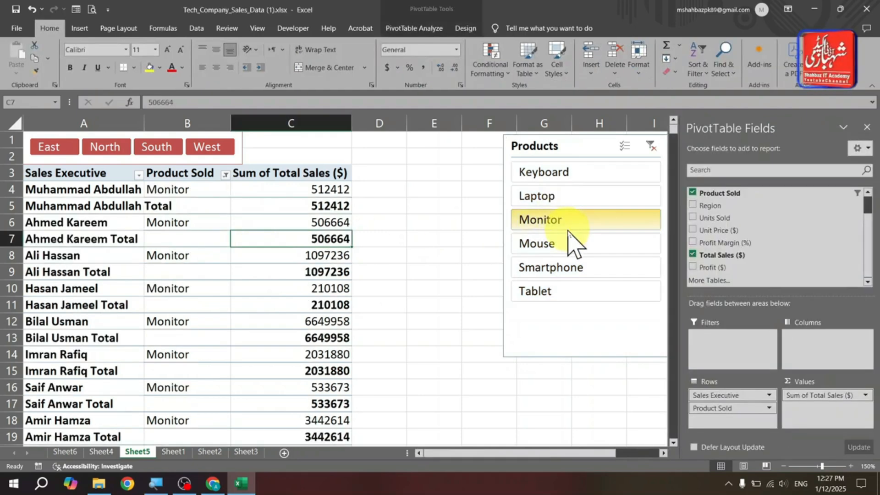
{"action": "left_click", "coordinate": [651, 145]}
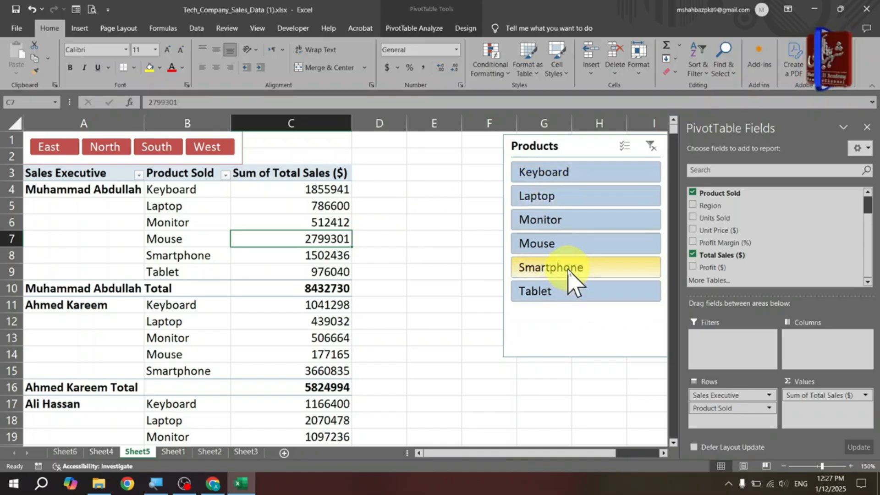
{"action": "left_click", "coordinate": [442, 207]}
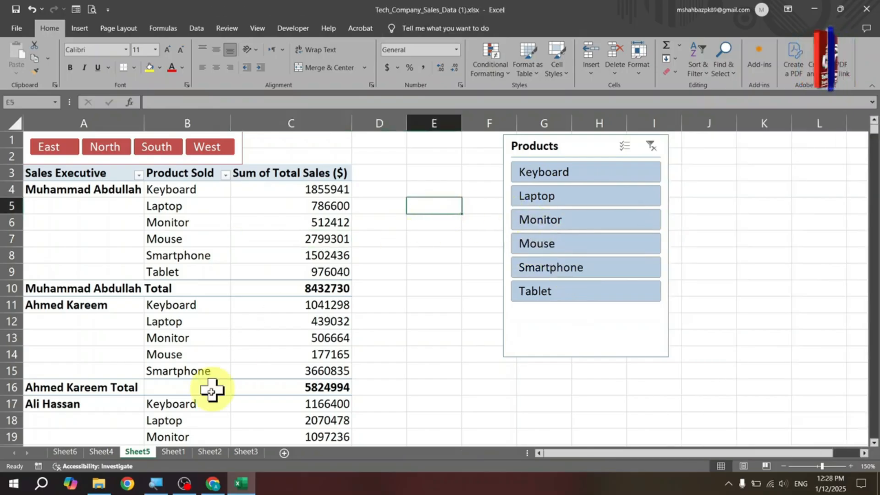
- Insert a PivotTable from the Sheet1 data range, placing it on the existing Sheet5 worksheet at cell E3
{"action": "left_click", "coordinate": [174, 451]}
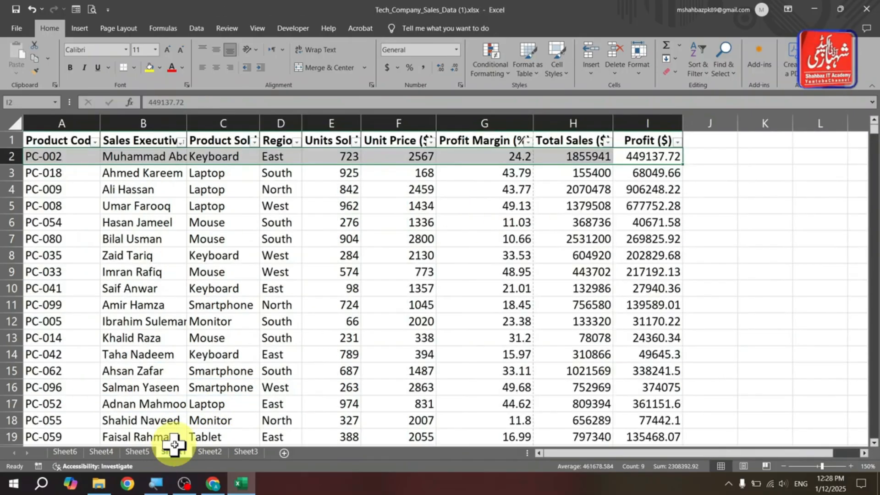
{"action": "left_click", "coordinate": [228, 222]}
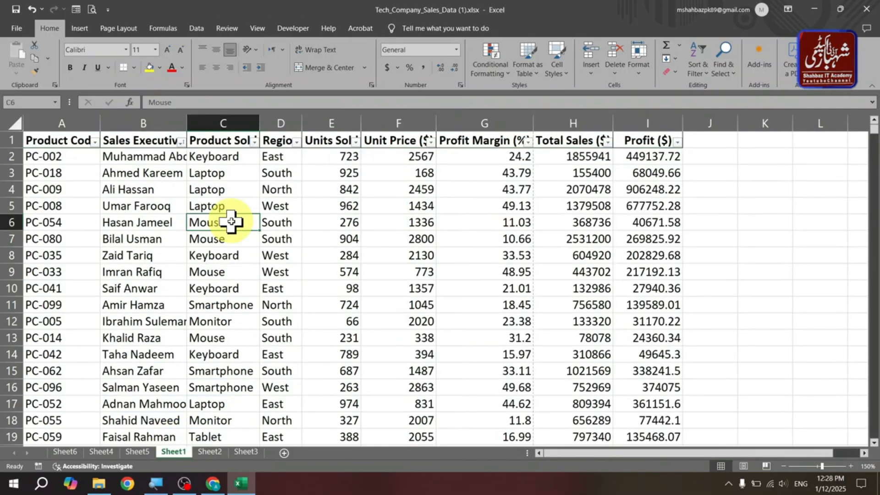
{"action": "left_click", "coordinate": [76, 24]}
{"action": "left_click", "coordinate": [23, 70]}
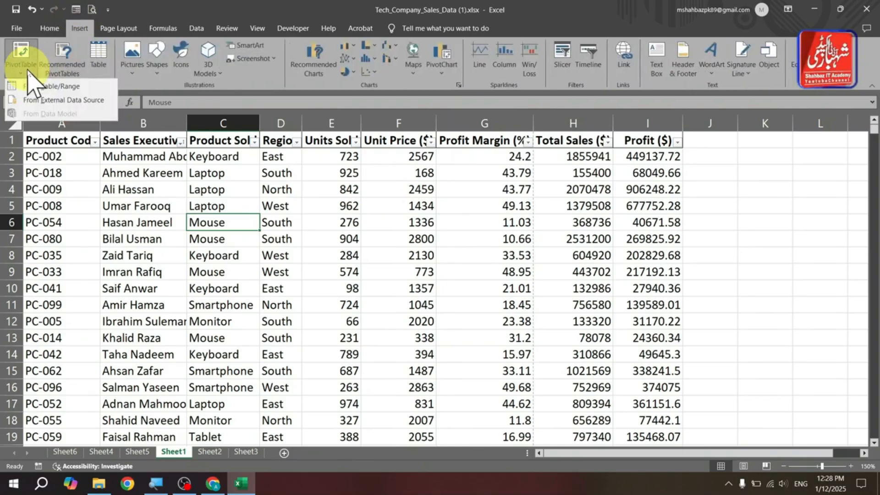
{"action": "left_click", "coordinate": [51, 87]}
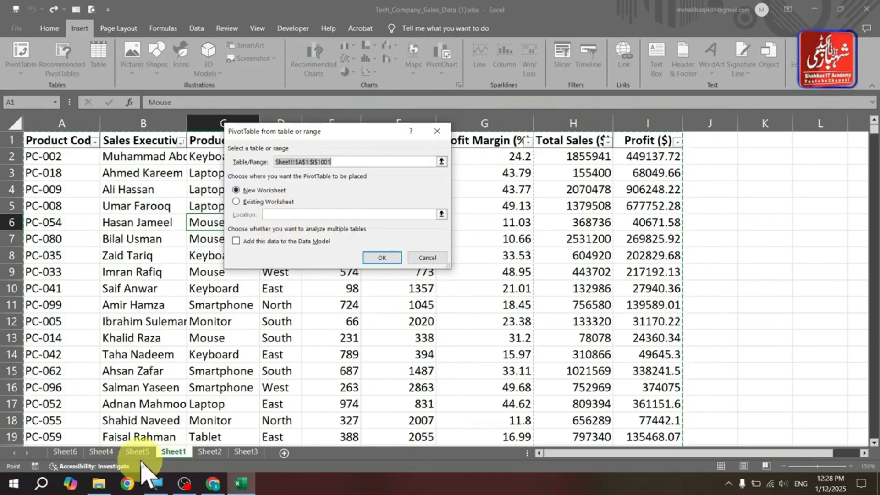
{"action": "left_click", "coordinate": [264, 203]}
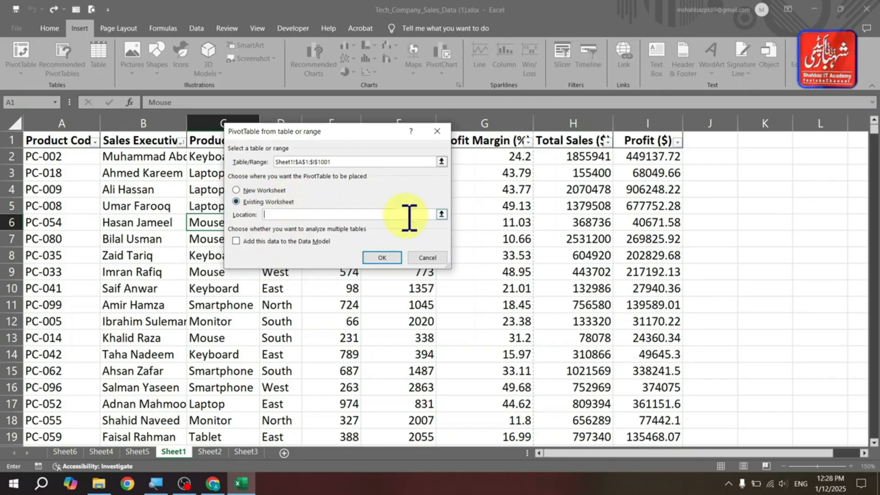
{"action": "left_click", "coordinate": [441, 214]}
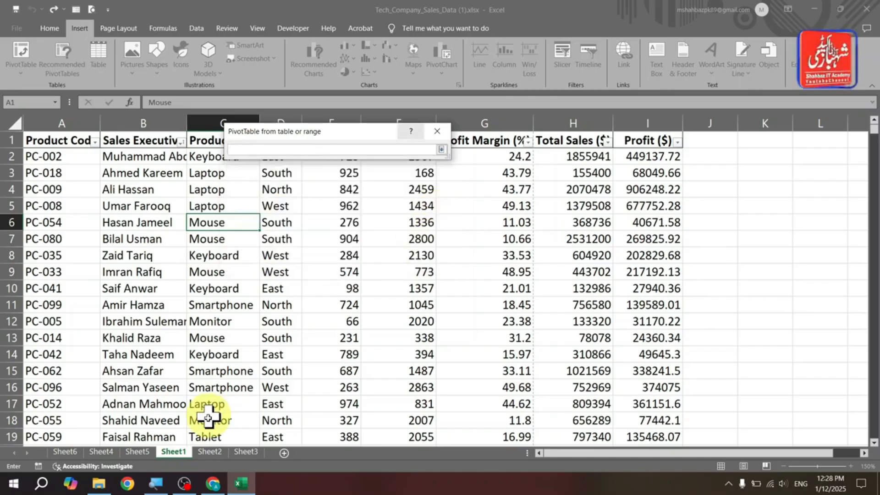
{"action": "left_click", "coordinate": [143, 451]}
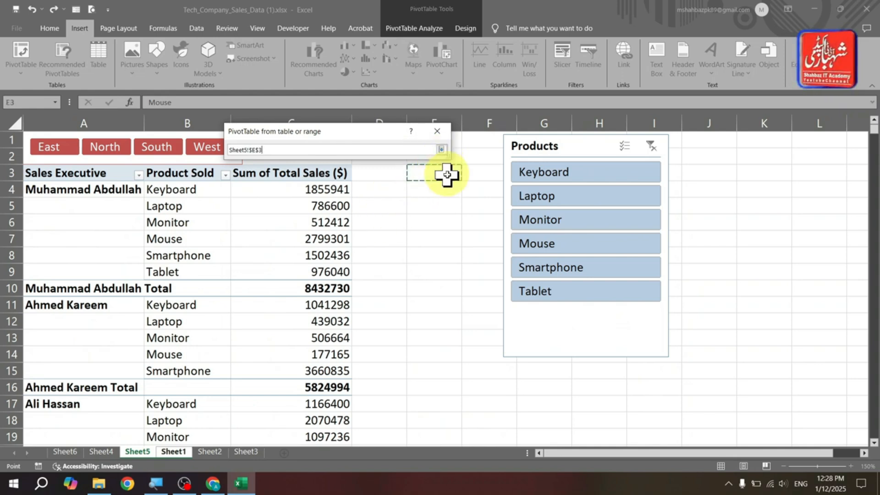
{"action": "left_click", "coordinate": [440, 150]}
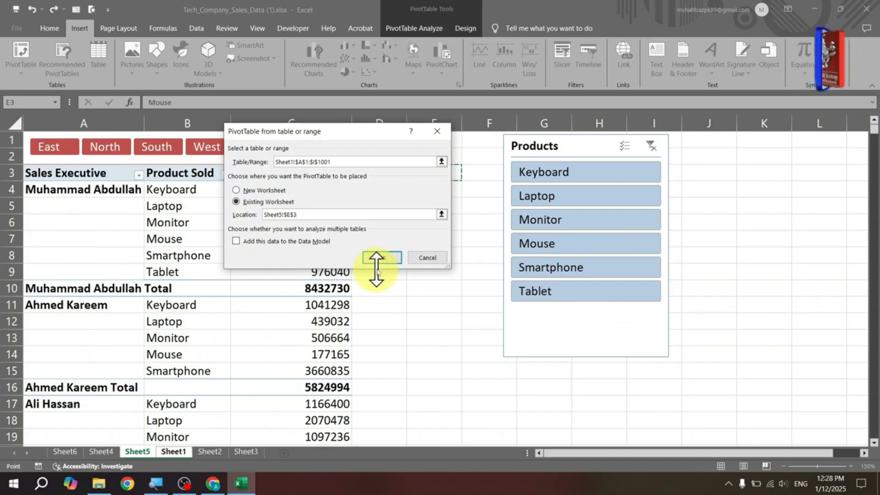
{"action": "left_click", "coordinate": [381, 259]}
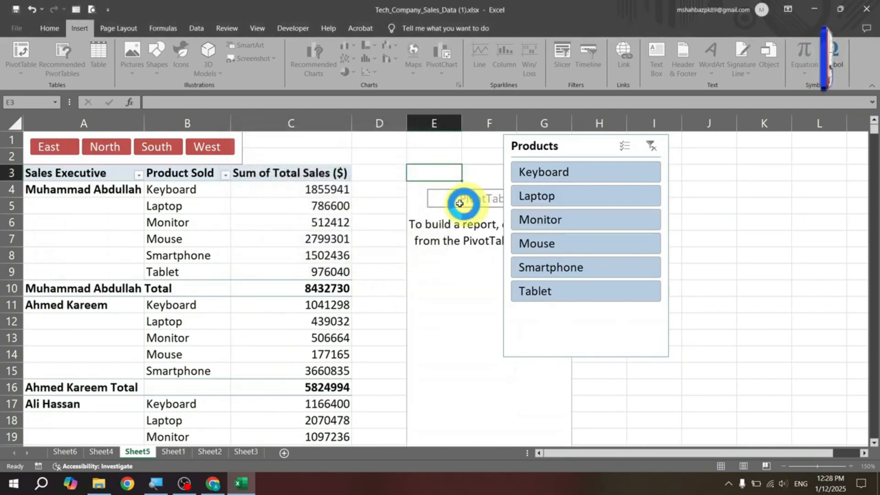
- Move the Products slicer aside and build the new PivotTable with Region and Product Sold as rows and Total Sales as values
{"action": "left_click_drag", "start_coordinate": [559, 147], "coordinate": [261, 185]}
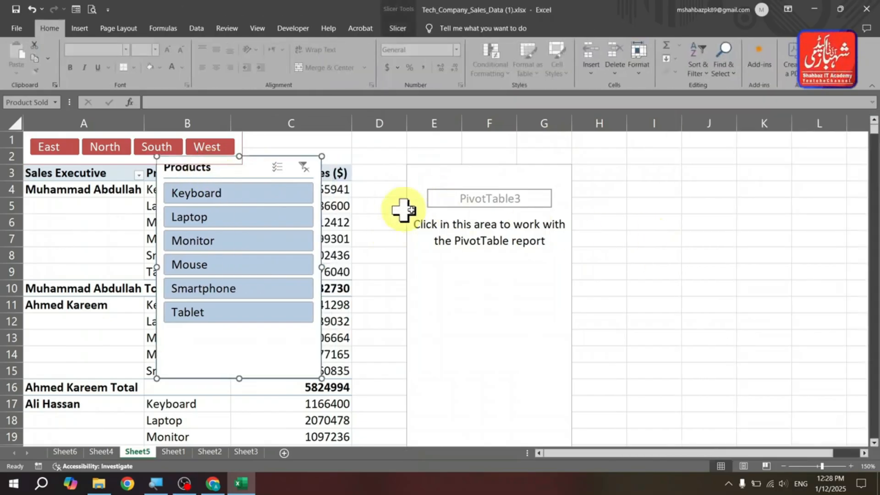
{"action": "left_click", "coordinate": [477, 211]}
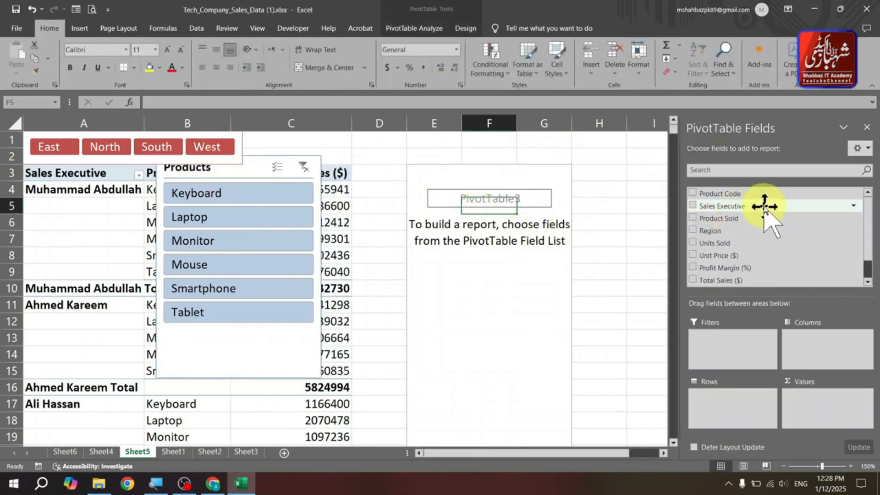
{"action": "left_click_drag", "start_coordinate": [721, 228], "coordinate": [733, 399]}
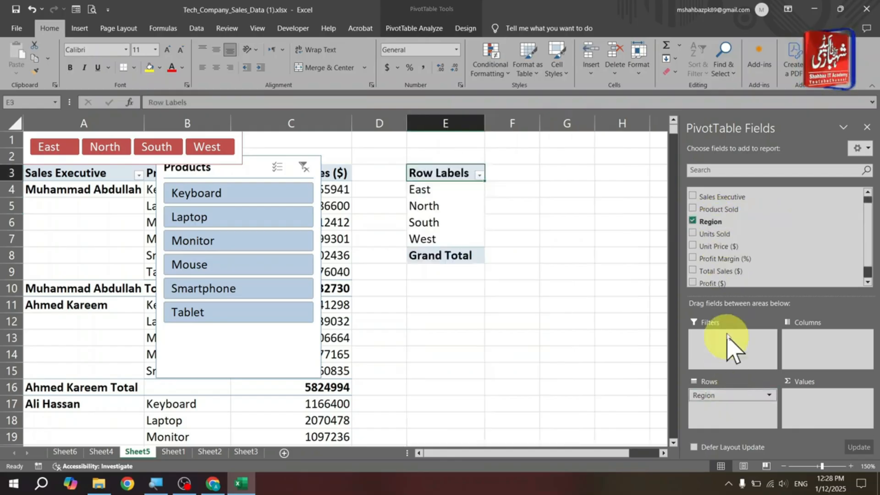
{"action": "left_click_drag", "start_coordinate": [719, 209], "coordinate": [750, 418]}
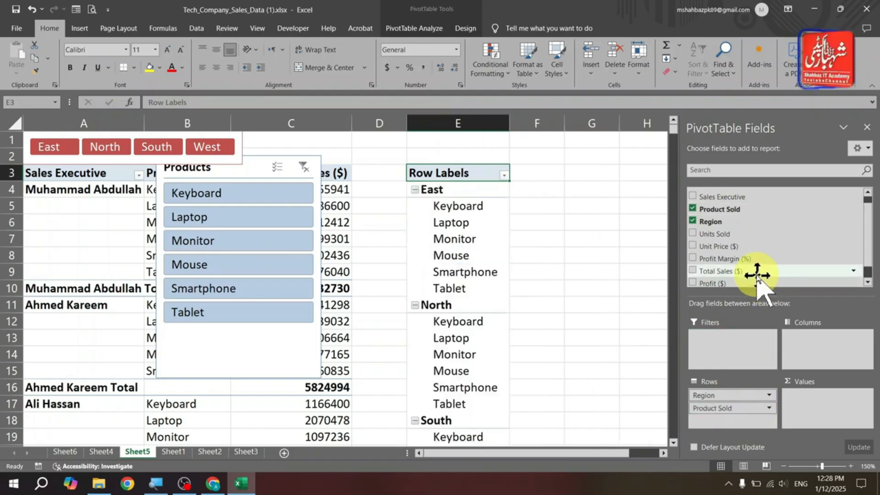
{"action": "left_click_drag", "start_coordinate": [741, 270], "coordinate": [784, 263]}
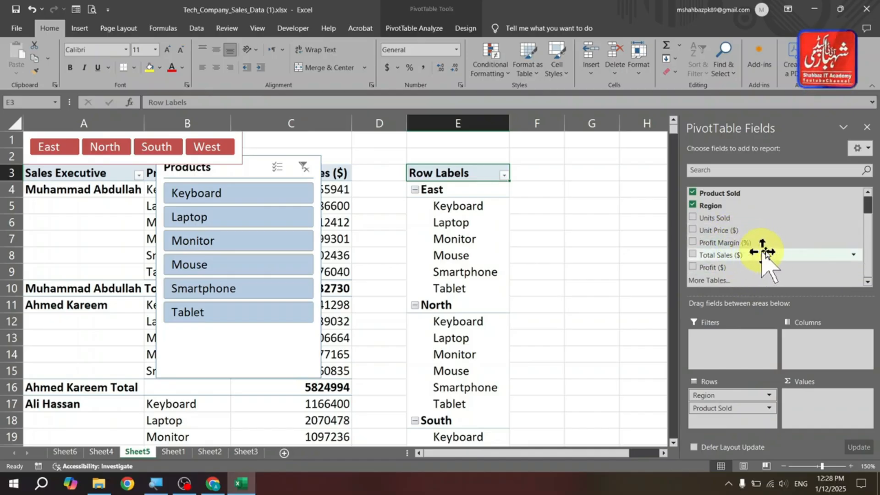
{"action": "left_click_drag", "start_coordinate": [739, 252], "coordinate": [821, 408]}
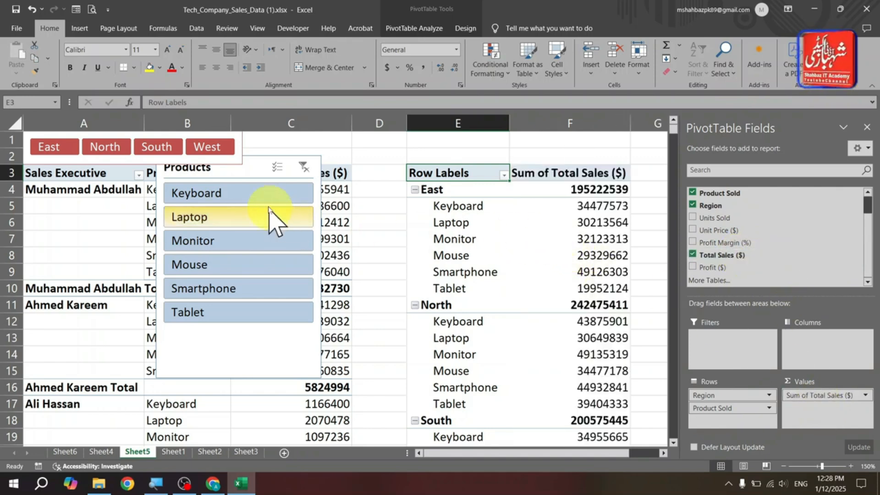
- Reposition the Products slicer so it sits beside the first PivotTable
{"action": "left_click_drag", "start_coordinate": [225, 176], "coordinate": [330, 186]}
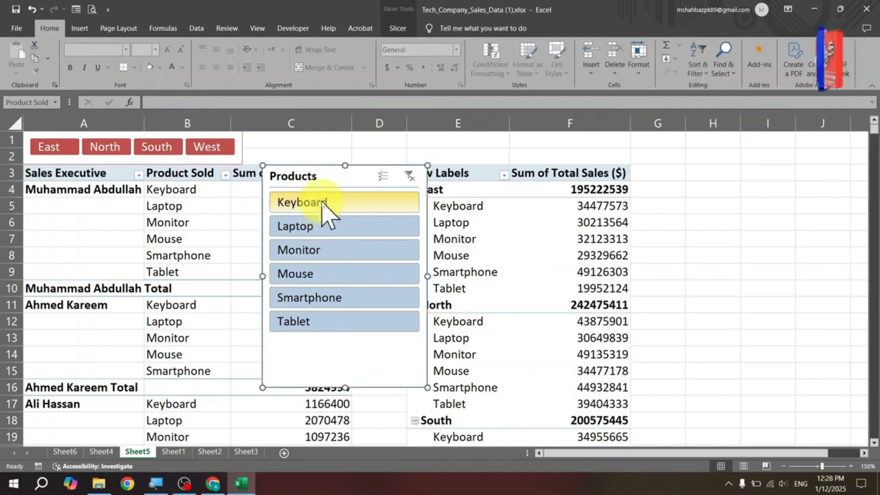
{"action": "left_click", "coordinate": [504, 211]}
{"action": "left_click_drag", "start_coordinate": [334, 185], "coordinate": [235, 184]}
{"action": "left_click", "coordinate": [403, 200]}
{"action": "left_click", "coordinate": [448, 201]}
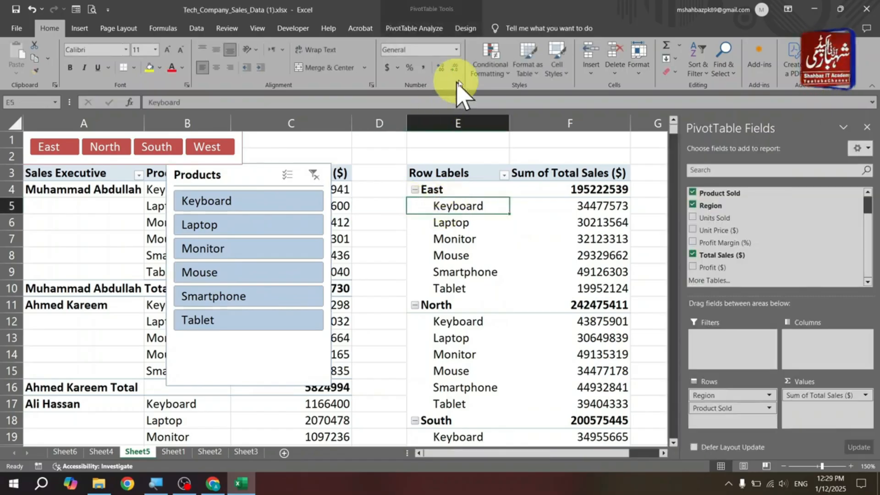
- Set the new PivotTable's report layout to Show in Tabular Form
{"action": "left_click", "coordinate": [468, 29]}
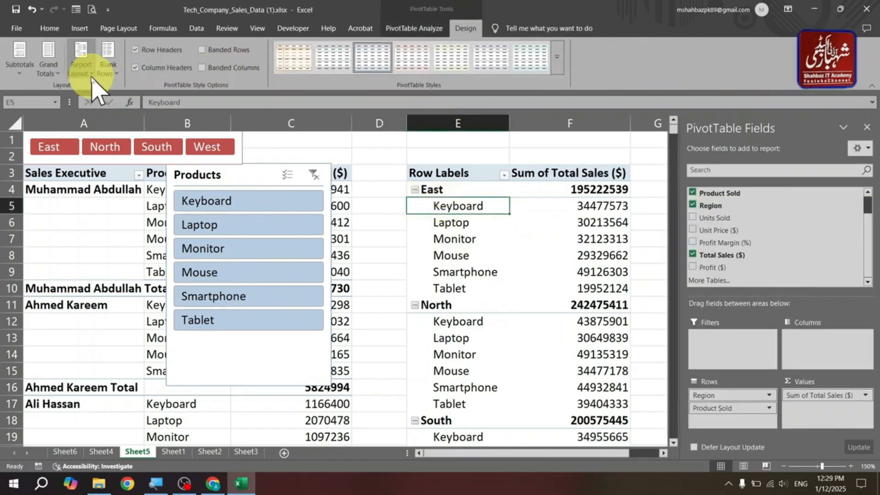
{"action": "left_click", "coordinate": [81, 62]}
{"action": "left_click", "coordinate": [120, 134]}
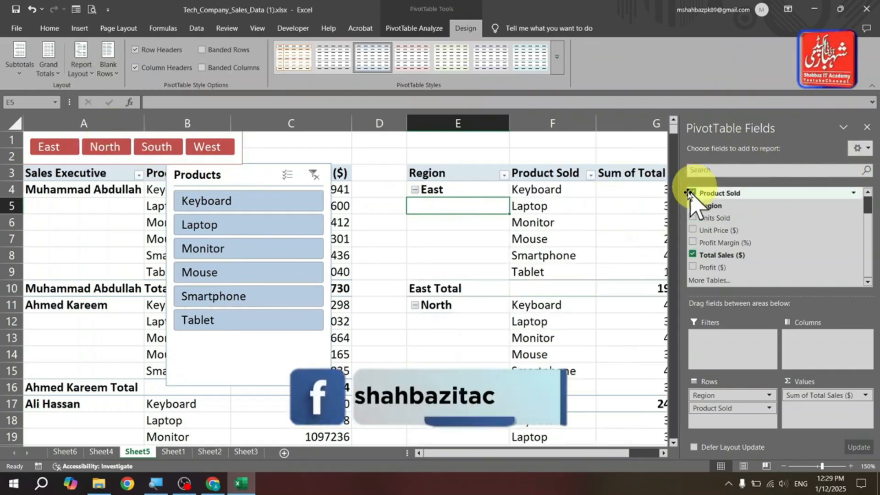
- Zoom the sheet to 120% and move the Products slicer over the new PivotTable
{"action": "left_click", "coordinate": [784, 466]}
{"action": "left_click", "coordinate": [784, 466]}
{"action": "left_click", "coordinate": [784, 466]}
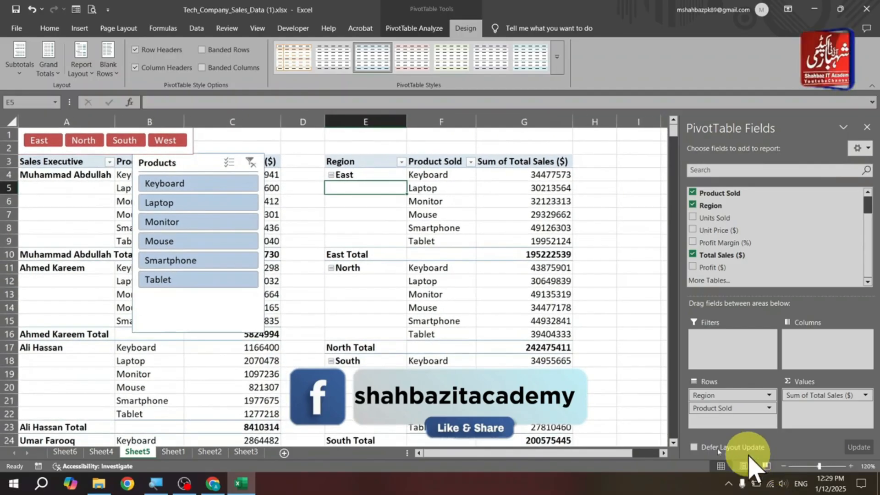
{"action": "left_click_drag", "start_coordinate": [196, 168], "coordinate": [365, 216]}
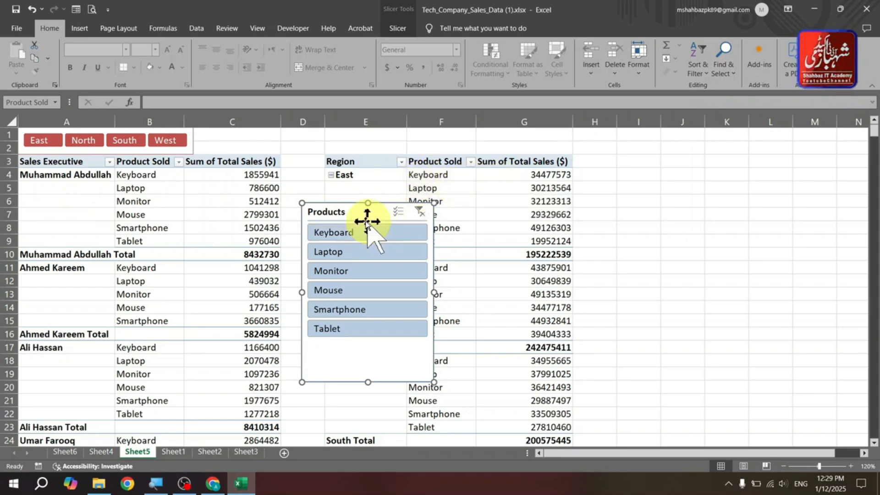
{"action": "left_click_drag", "start_coordinate": [367, 219], "coordinate": [432, 214]}
- Filter with the Products slicer, picking Keyboard, Monitor, Smartphone and finally Laptop
{"action": "left_click", "coordinate": [443, 229]}
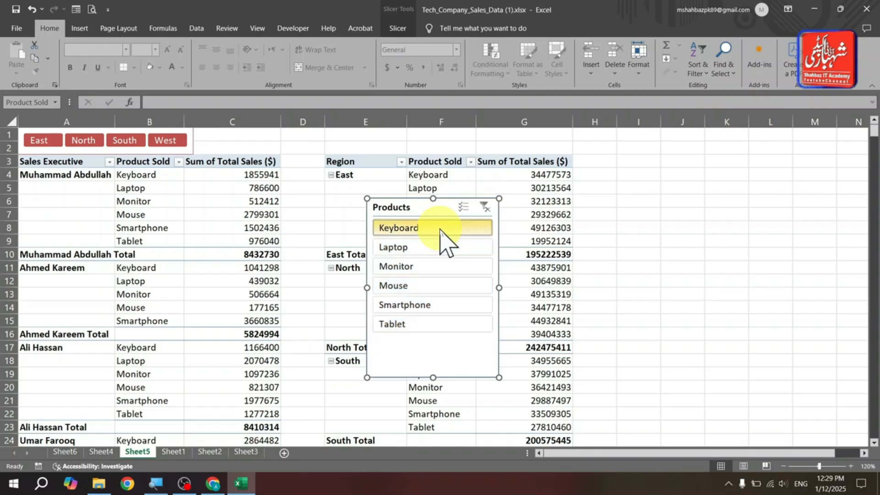
{"action": "left_click", "coordinate": [445, 268]}
{"action": "left_click", "coordinate": [445, 305]}
{"action": "left_click", "coordinate": [436, 249]}
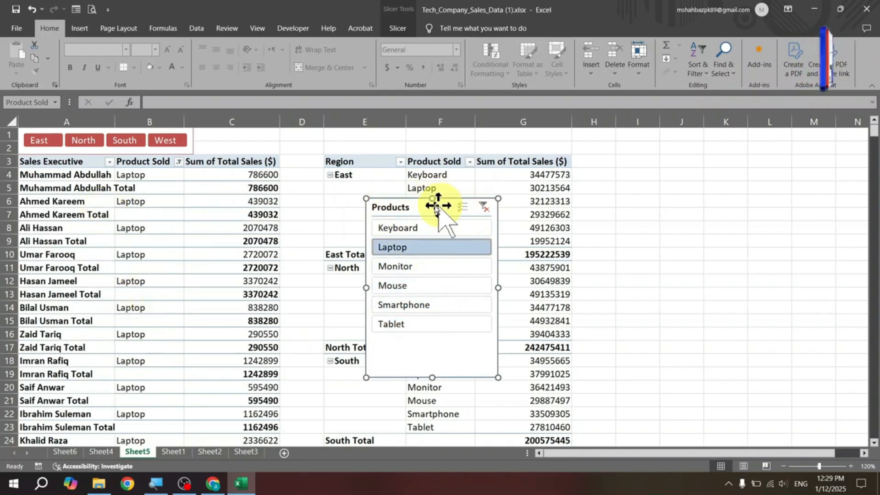
- Move the Products slicer back left and filter it to Monitor
{"action": "left_click_drag", "start_coordinate": [427, 208], "coordinate": [348, 184]}
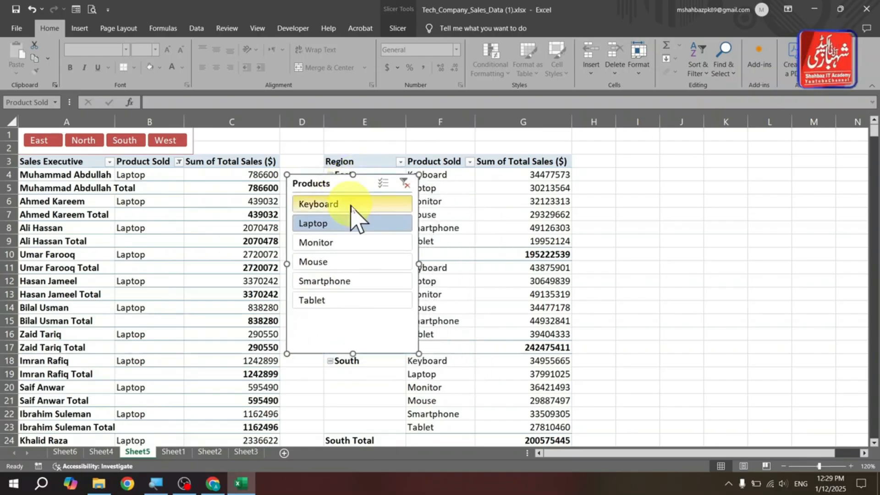
{"action": "left_click", "coordinate": [506, 190]}
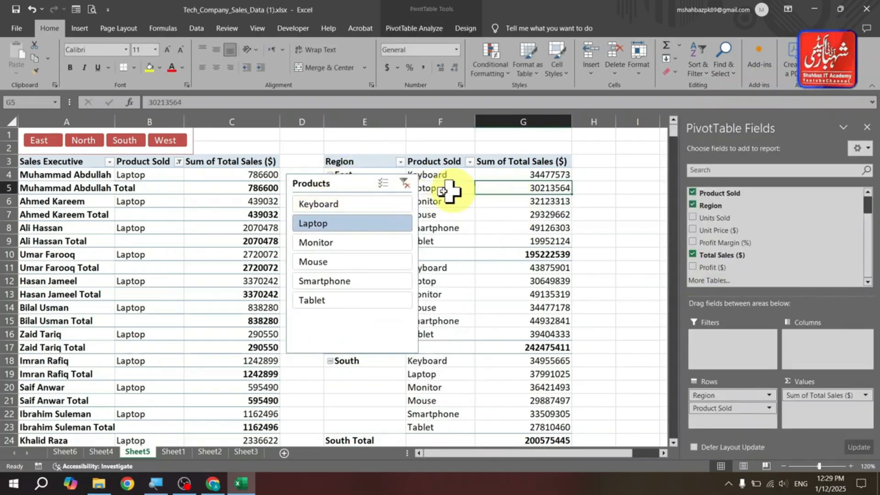
{"action": "left_click", "coordinate": [329, 242]}
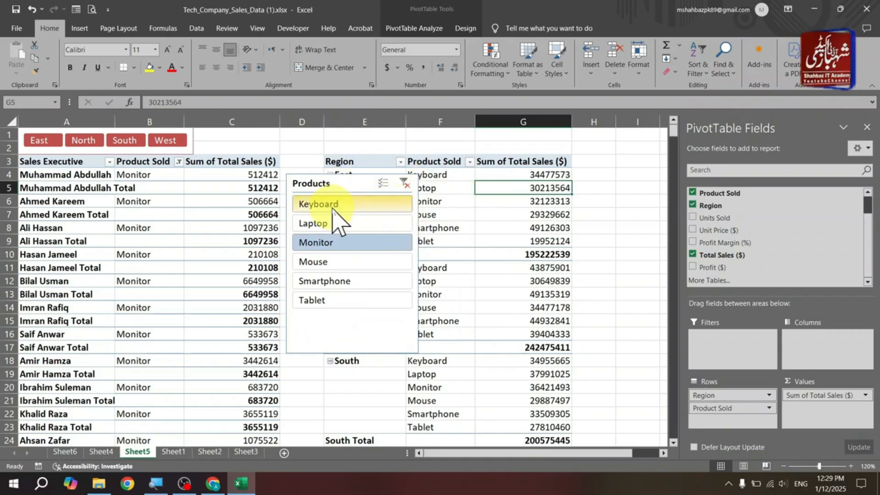
- Open the Products slicer's Report Connections, review the listed PivotTables, and close the dialog
{"action": "left_click", "coordinate": [350, 183]}
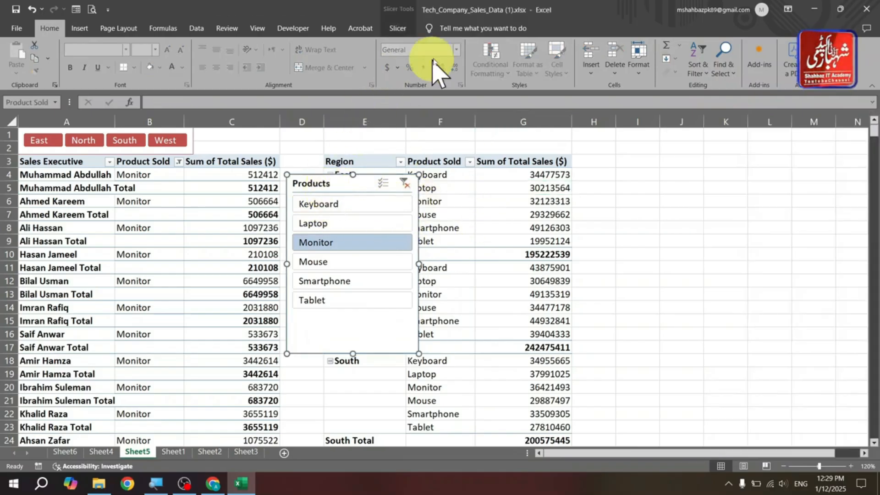
{"action": "left_click", "coordinate": [398, 29]}
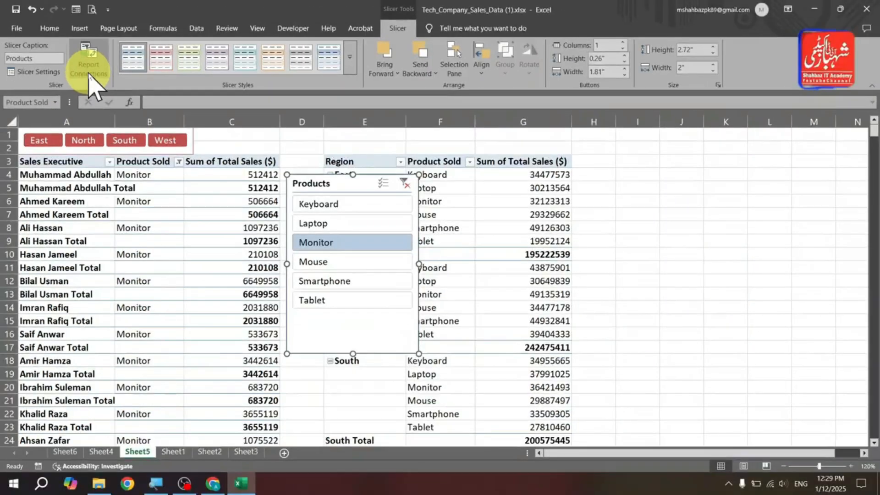
{"action": "left_click", "coordinate": [89, 75]}
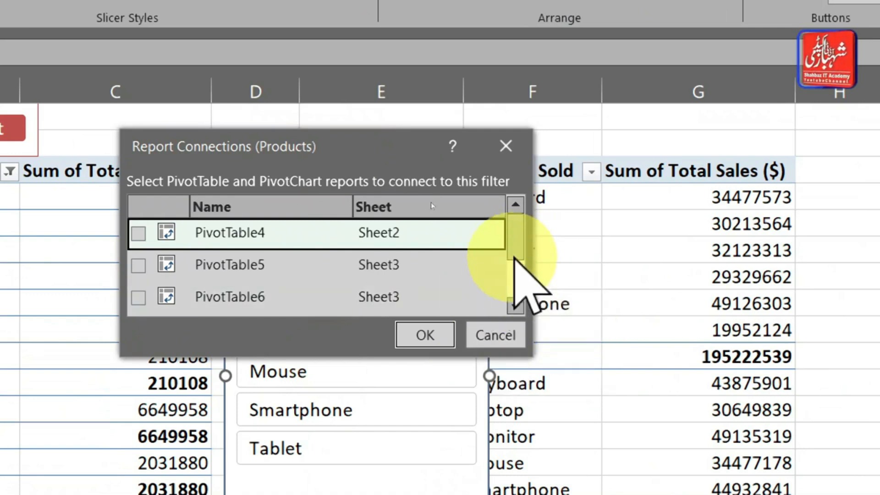
{"action": "scroll", "coordinate": [514, 256], "scroll_direction": "down", "scroll_amount": 2}
{"action": "left_click_drag", "start_coordinate": [516, 265], "coordinate": [515, 275]}
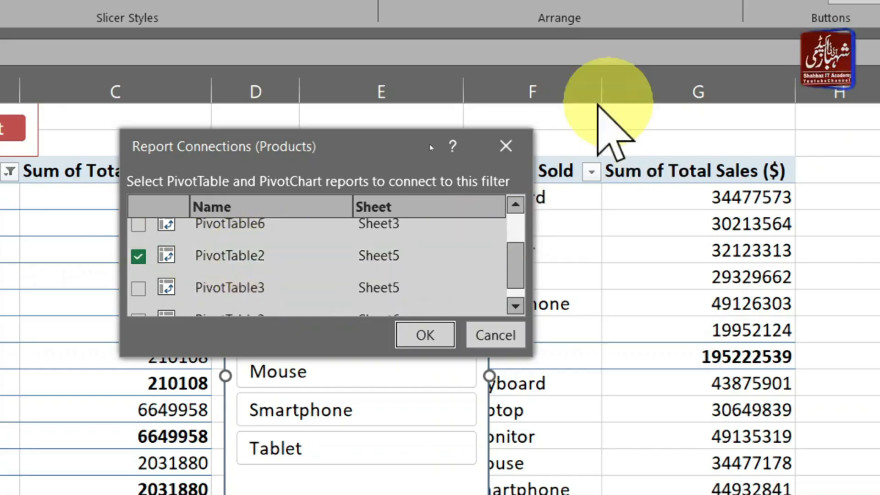
{"action": "left_click", "coordinate": [506, 145]}
- Select each PivotTable and check its name under PivotTable Analyze
{"action": "left_click", "coordinate": [27, 329]}
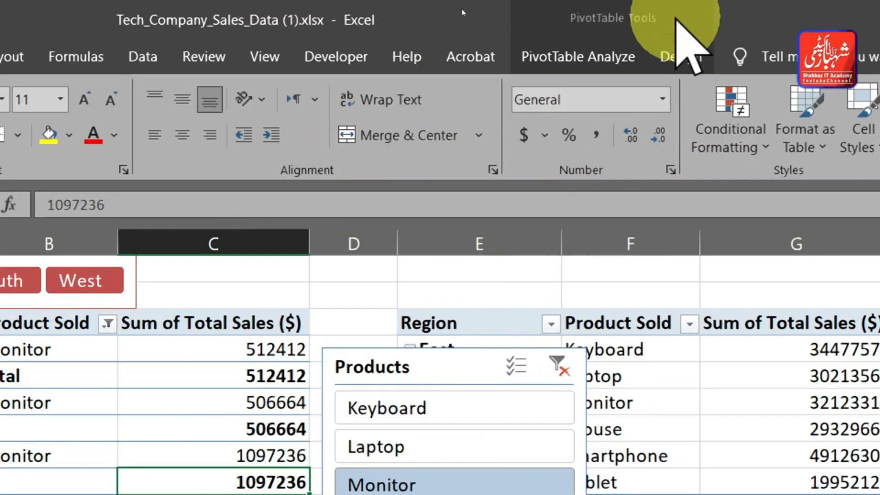
{"action": "left_click", "coordinate": [662, 55]}
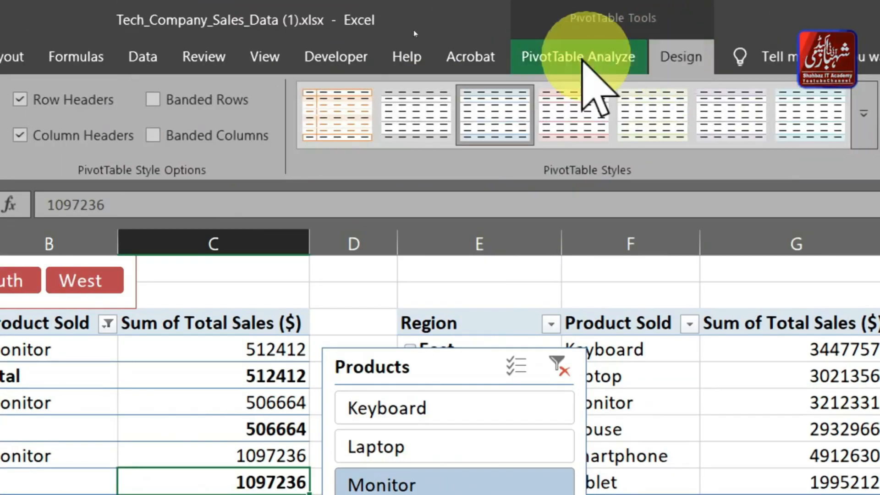
{"action": "left_click", "coordinate": [578, 58]}
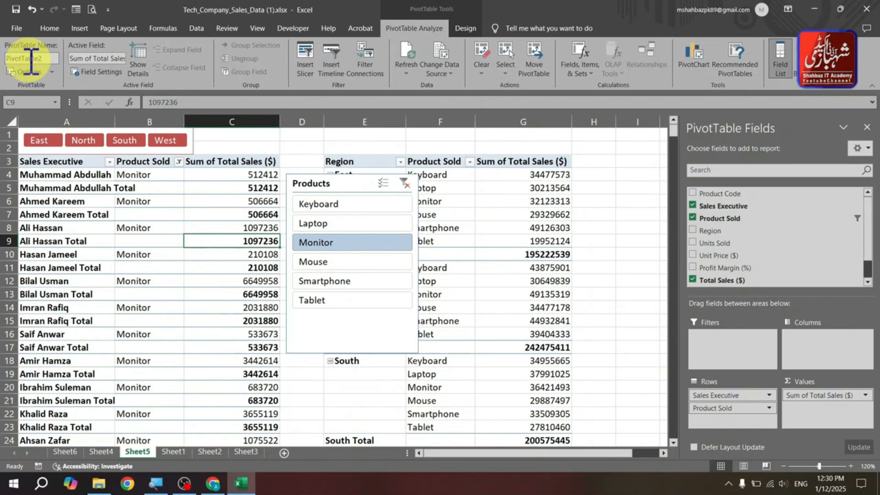
{"action": "left_click", "coordinate": [448, 188]}
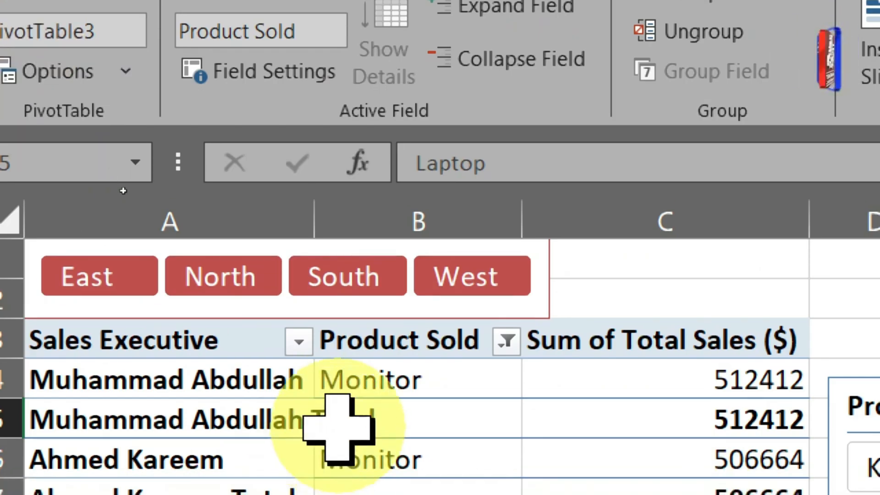
{"action": "left_click", "coordinate": [343, 447]}
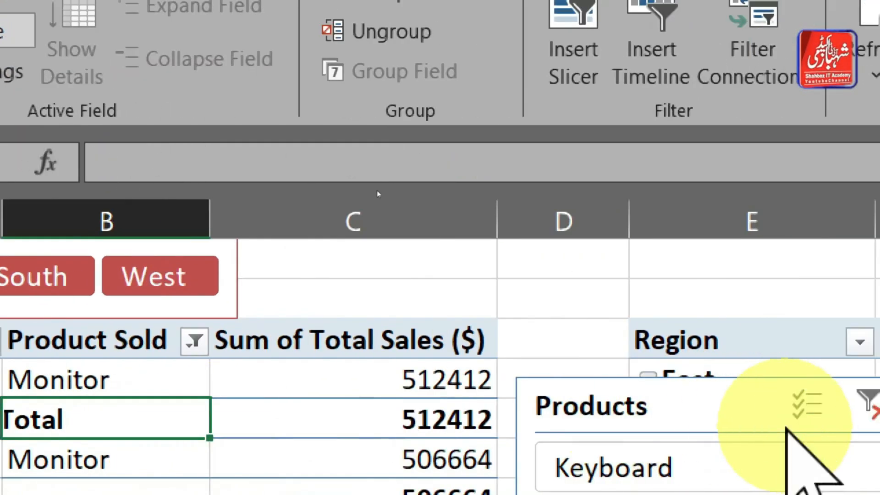
- Check the PivotTable names on Sheet1 and Sheet2, then return to Sheet5
{"action": "left_click", "coordinate": [634, 339]}
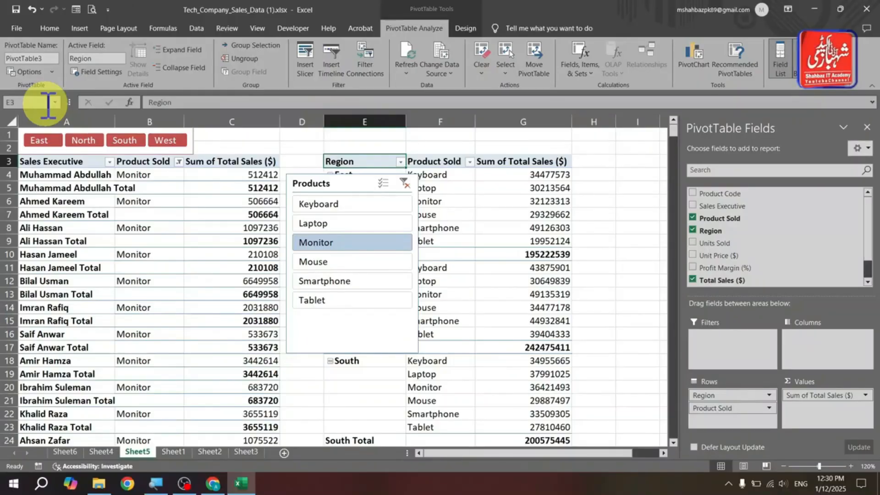
{"action": "left_click", "coordinate": [174, 452]}
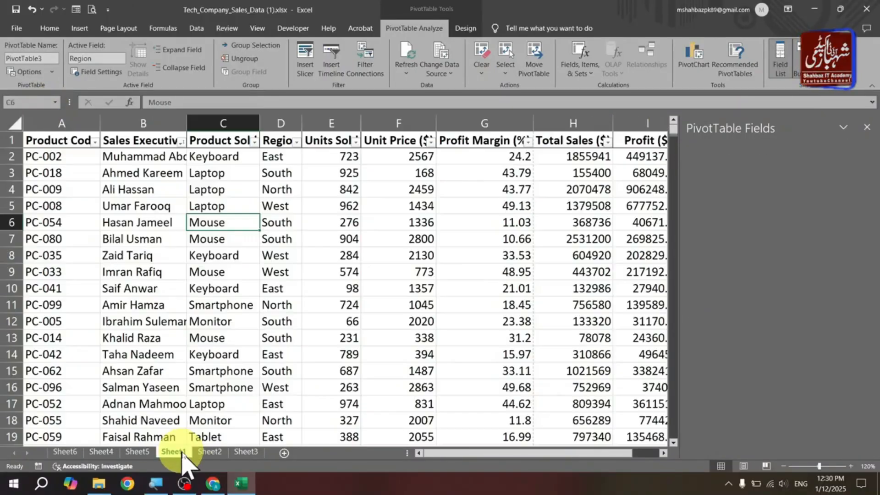
{"action": "left_click", "coordinate": [209, 452]}
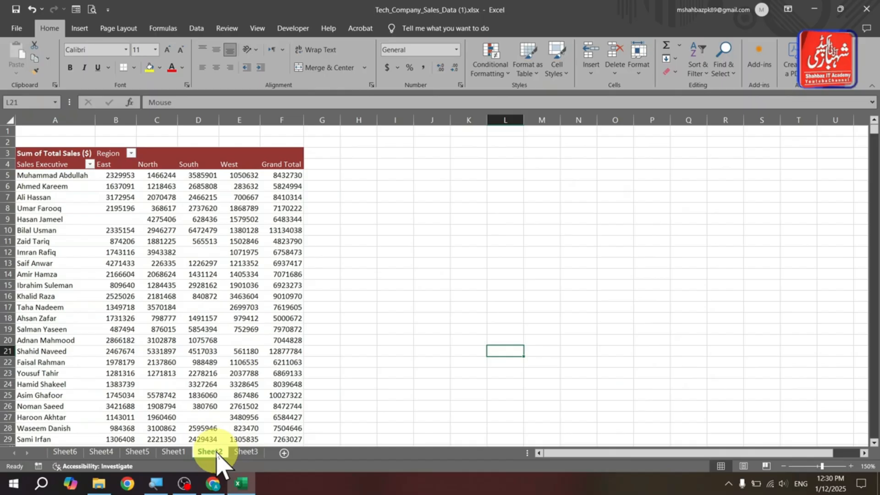
{"action": "left_click", "coordinate": [196, 228]}
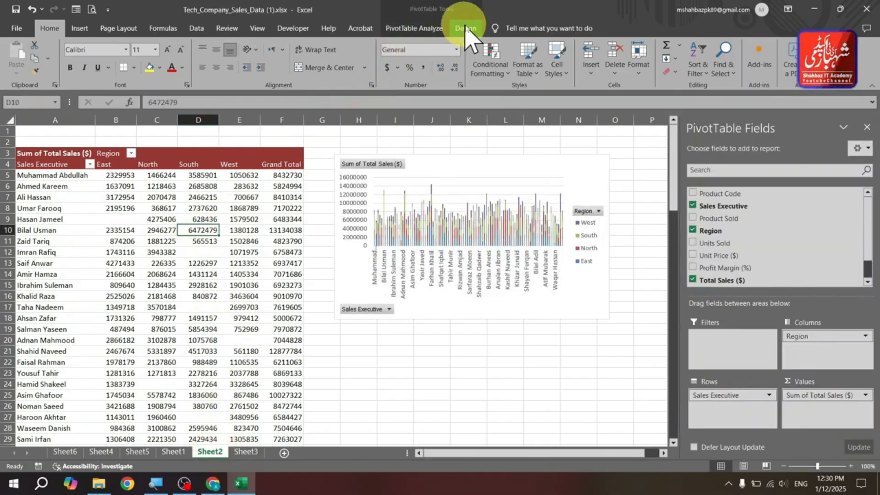
{"action": "left_click", "coordinate": [433, 28]}
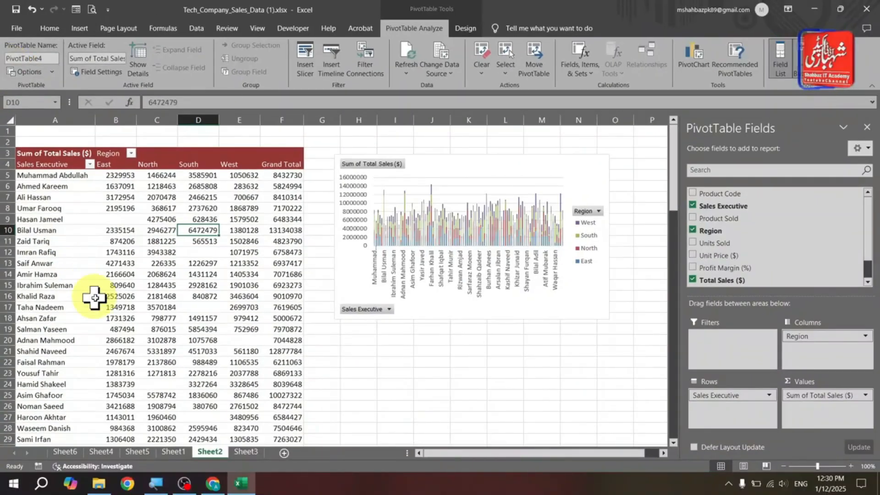
{"action": "left_click", "coordinate": [136, 451]}
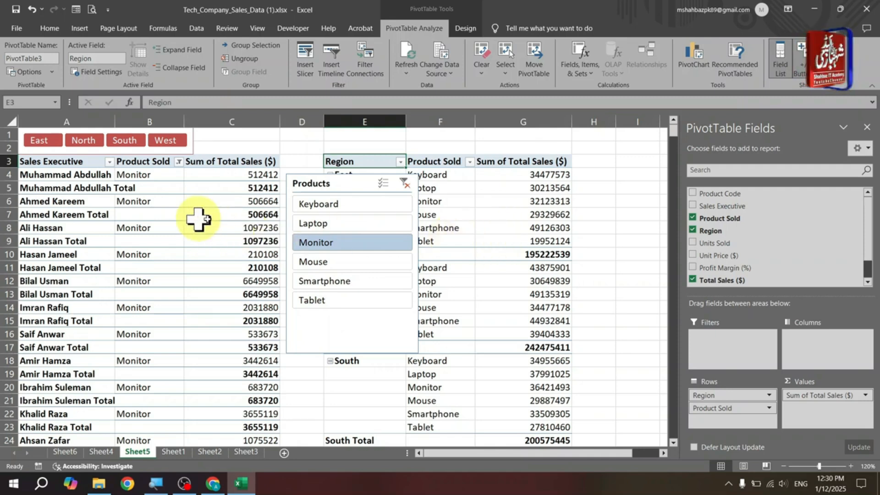
- Filter the Products slicer to Laptop and connect it to PivotTable3 as well through Report Connections
{"action": "left_click_drag", "start_coordinate": [326, 191], "coordinate": [307, 198]}
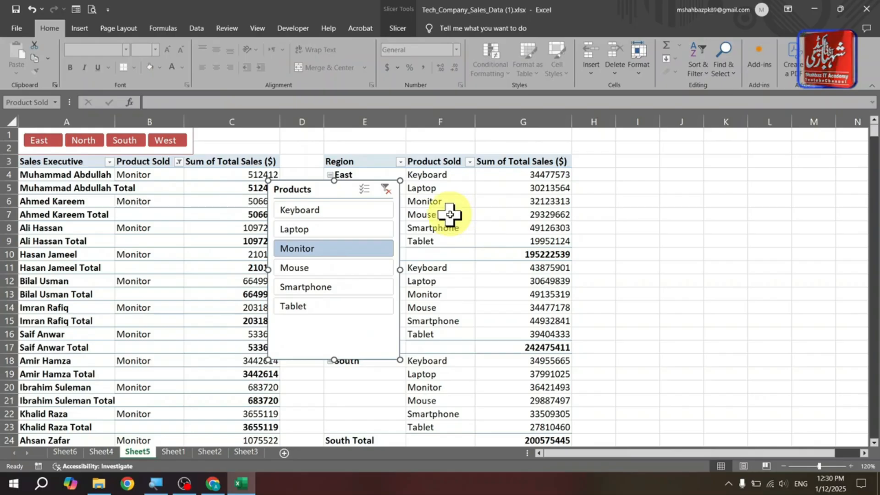
{"action": "left_click", "coordinate": [362, 230]}
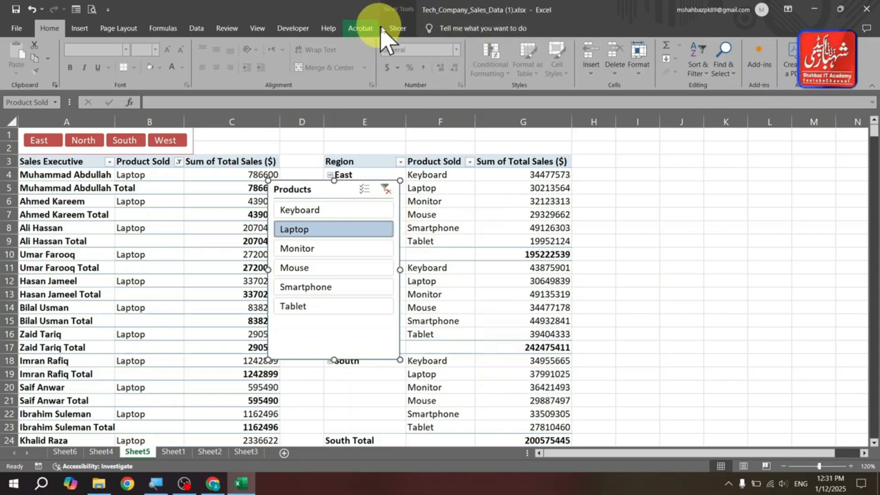
{"action": "left_click", "coordinate": [398, 29]}
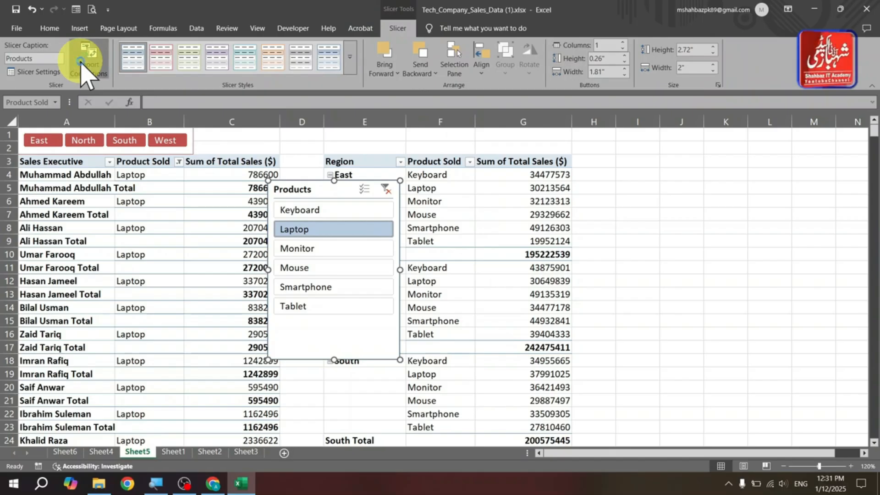
{"action": "left_click", "coordinate": [84, 64]}
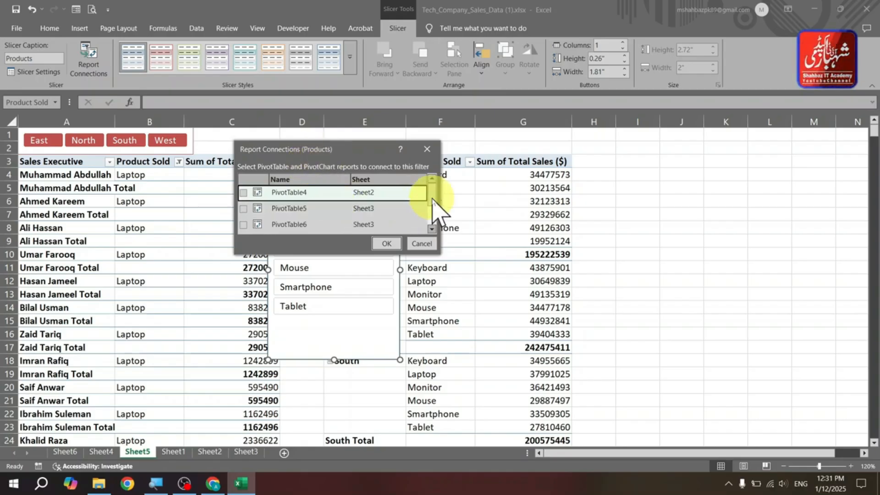
{"action": "left_click_drag", "start_coordinate": [432, 199], "coordinate": [433, 212]}
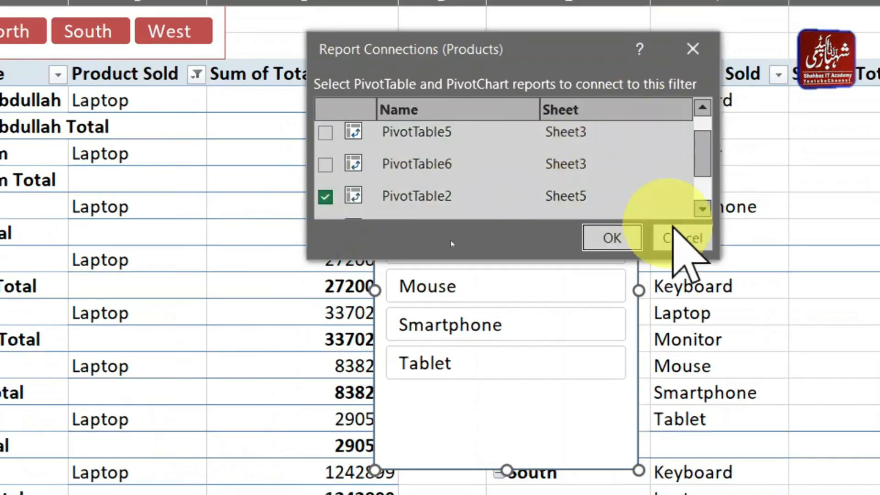
{"action": "left_click", "coordinate": [701, 208]}
{"action": "left_click", "coordinate": [701, 209]}
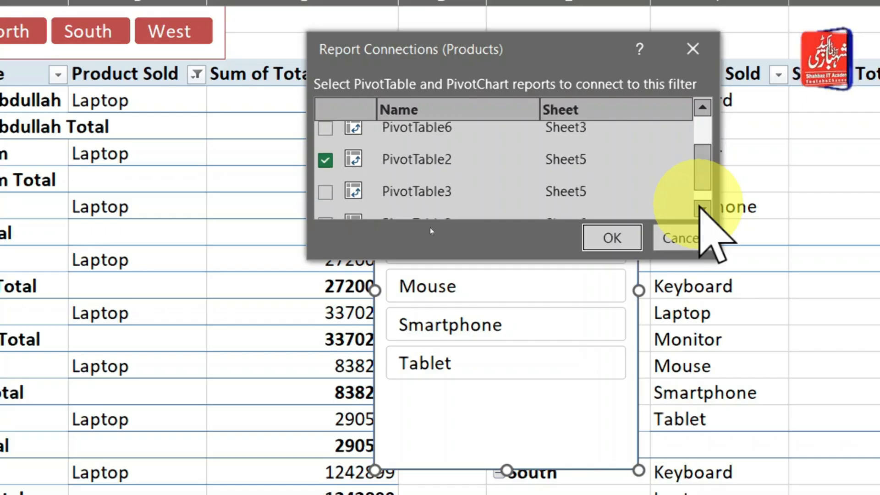
{"action": "left_click", "coordinate": [325, 193]}
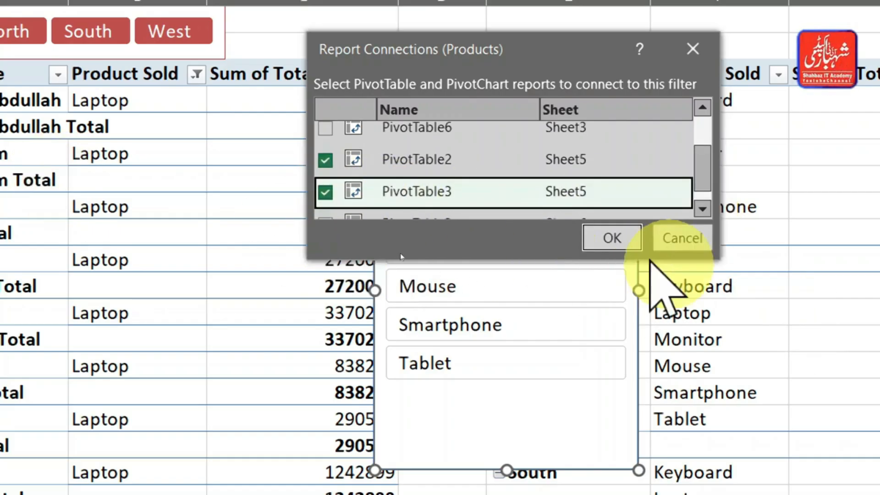
{"action": "left_click", "coordinate": [595, 239]}
{"action": "left_click", "coordinate": [596, 198]}
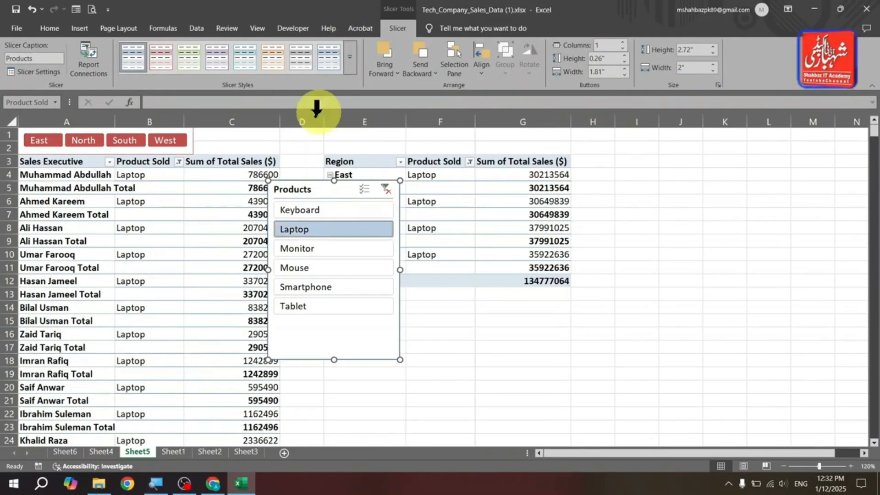
- Move the Products slicer beside the second PivotTable and filter through several products, ending on Monitor
{"action": "left_click_drag", "start_coordinate": [311, 188], "coordinate": [648, 149]}
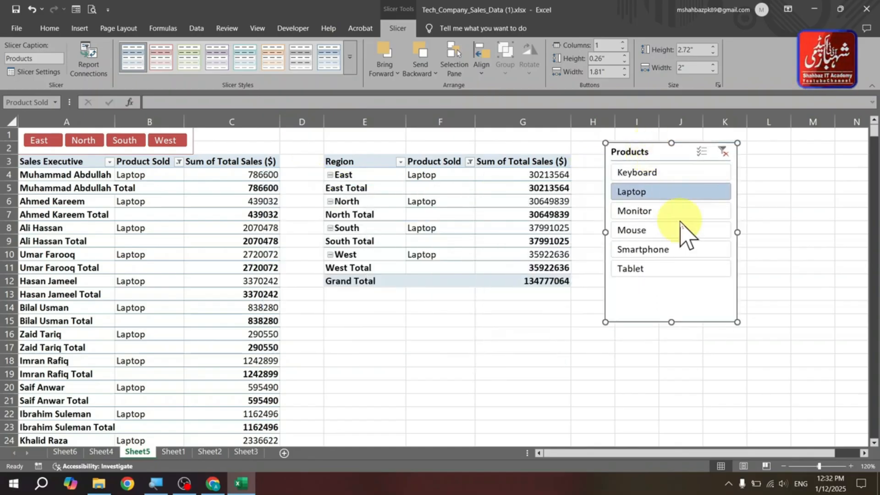
{"action": "left_click", "coordinate": [683, 249]}
{"action": "left_click", "coordinate": [687, 211]}
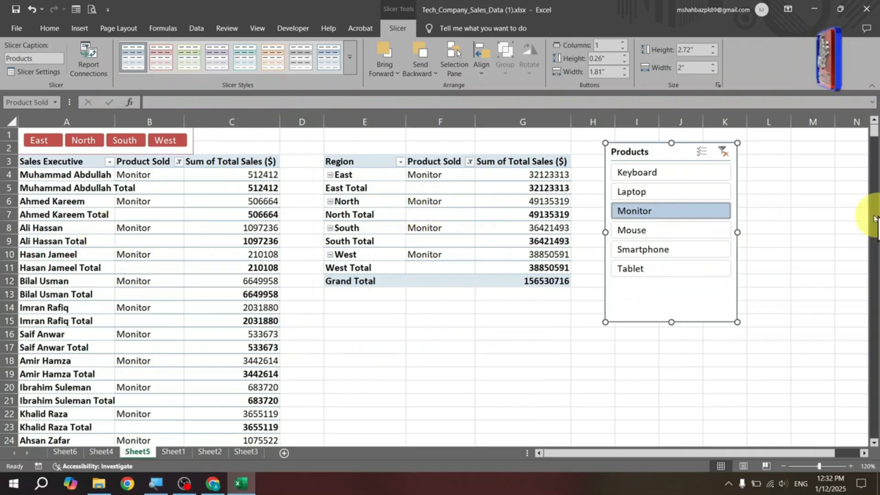
{"action": "left_click", "coordinate": [687, 195]}
{"action": "left_click", "coordinate": [694, 232]}
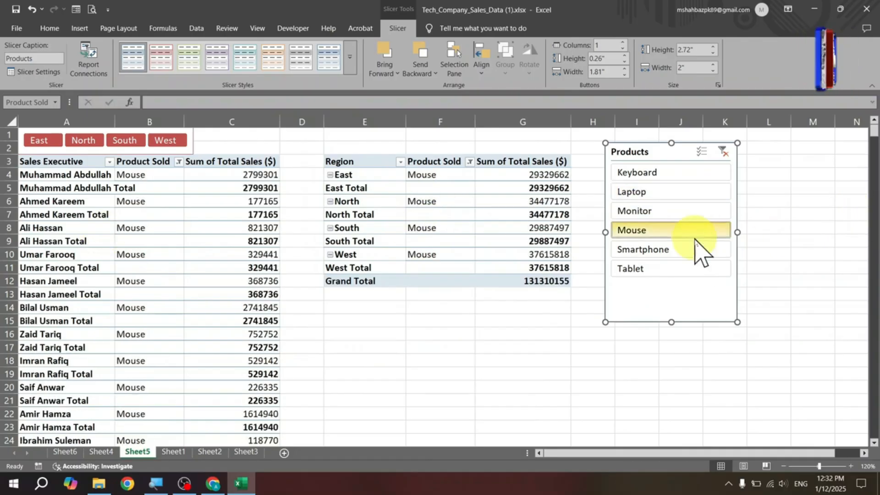
{"action": "left_click", "coordinate": [700, 270]}
{"action": "left_click", "coordinate": [701, 231]}
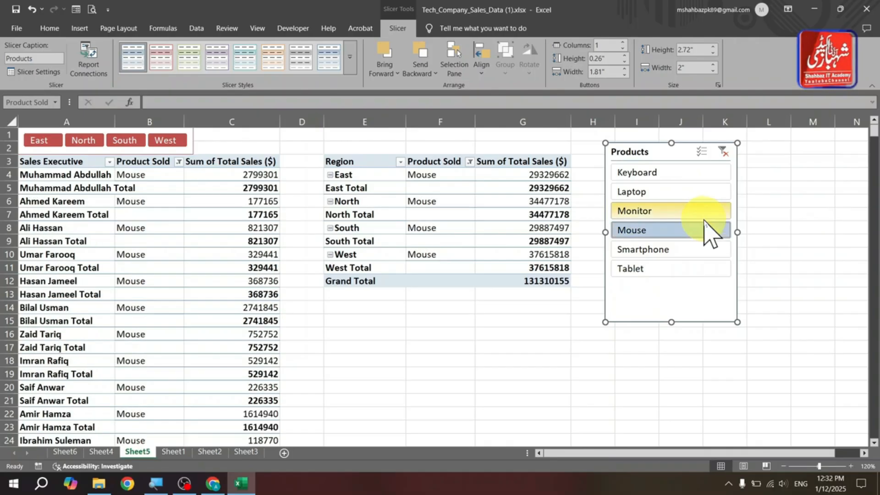
{"action": "left_click", "coordinate": [670, 193]}
{"action": "left_click", "coordinate": [671, 211]}
{"action": "left_click", "coordinate": [668, 250]}
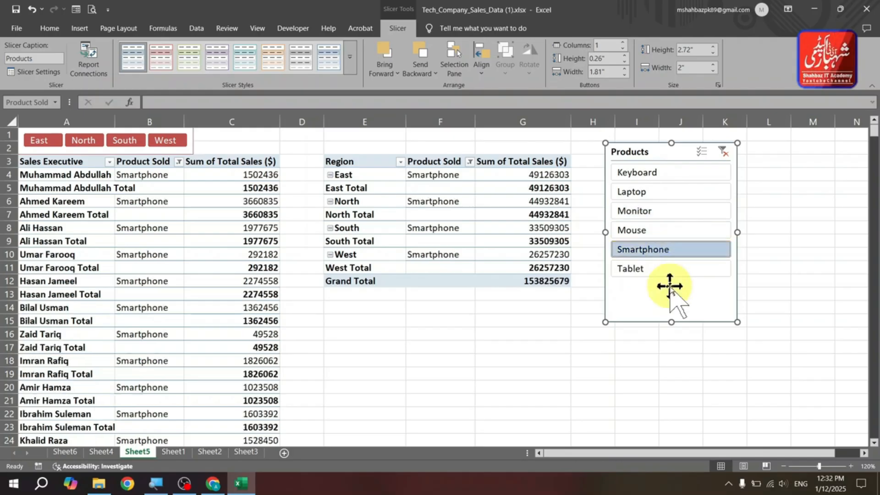
{"action": "left_click", "coordinate": [675, 232]}
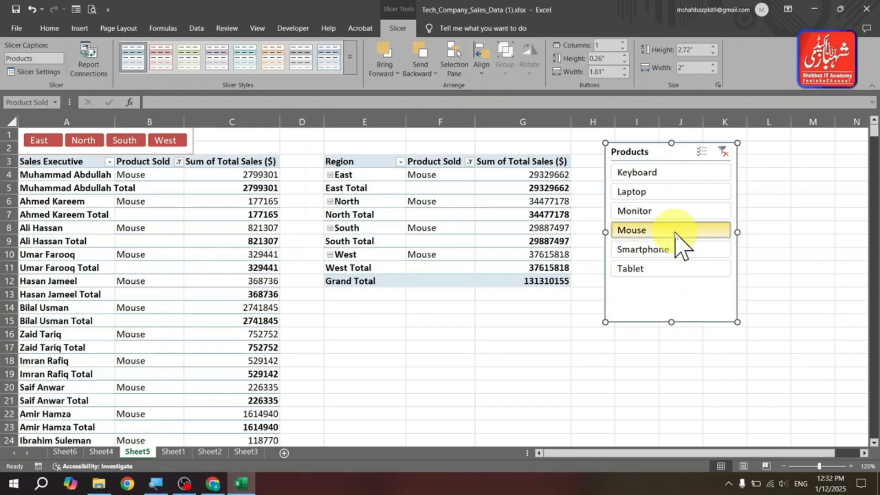
{"action": "left_click", "coordinate": [675, 214]}
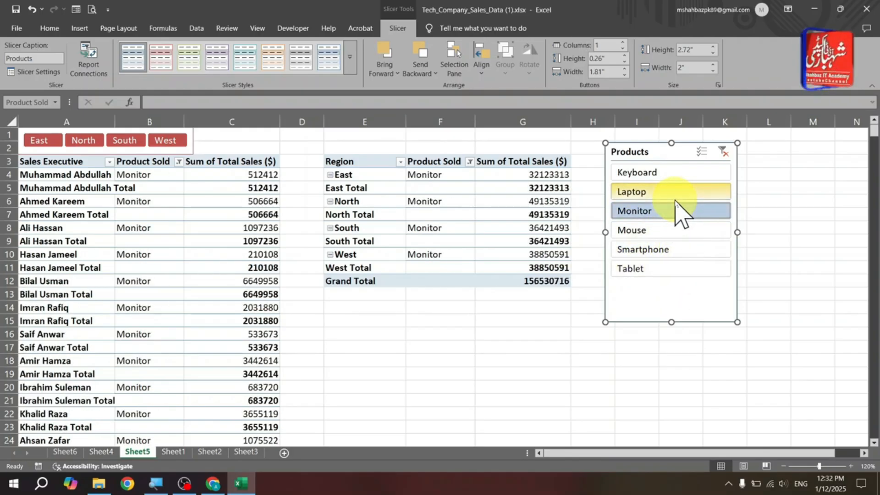
- Clear the Products slicer filter, then filter through Keyboard, Mouse, Laptop and others, ending on Tablet
{"action": "left_click", "coordinate": [723, 151]}
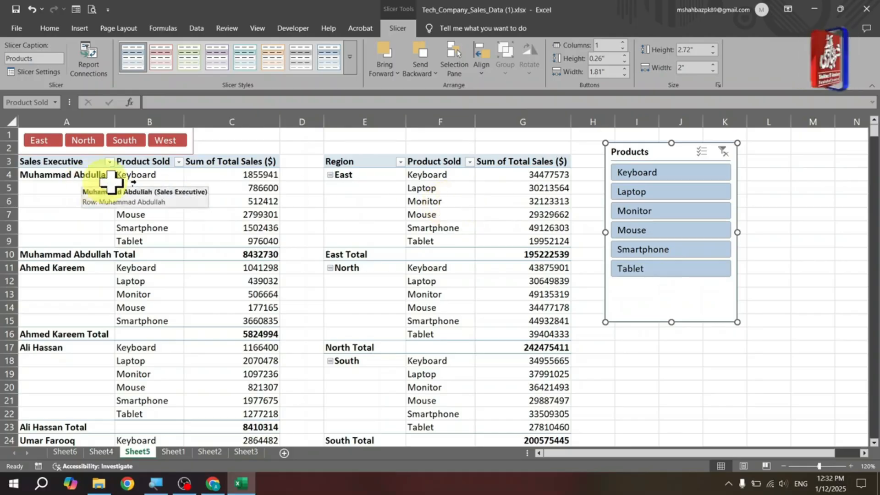
{"action": "left_click", "coordinate": [662, 176]}
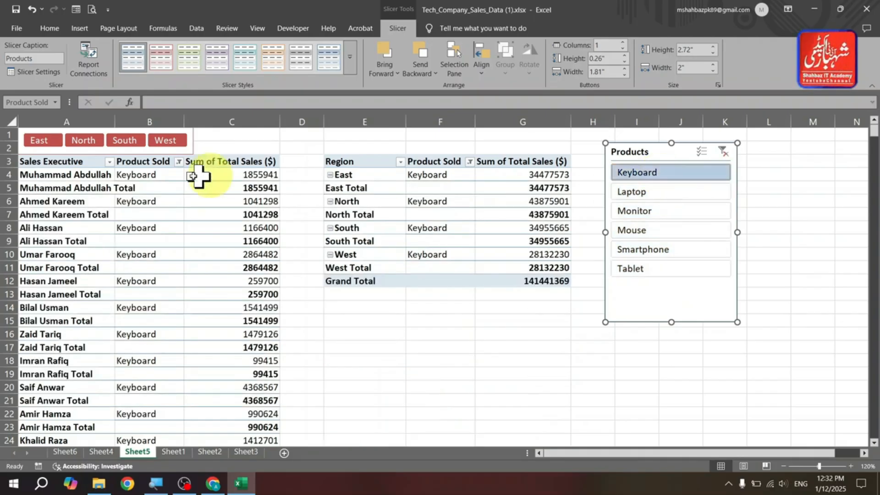
{"action": "left_click", "coordinate": [691, 234]}
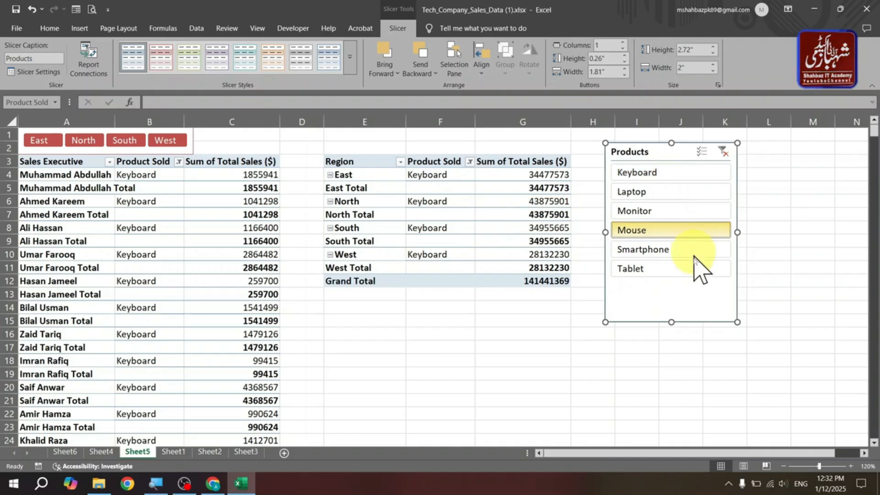
{"action": "left_click", "coordinate": [693, 268]}
{"action": "left_click", "coordinate": [693, 230]}
{"action": "left_click", "coordinate": [691, 197]}
{"action": "left_click", "coordinate": [694, 231]}
{"action": "left_click", "coordinate": [699, 267]}
{"action": "left_click_drag", "start_coordinate": [687, 294], "coordinate": [687, 291]}
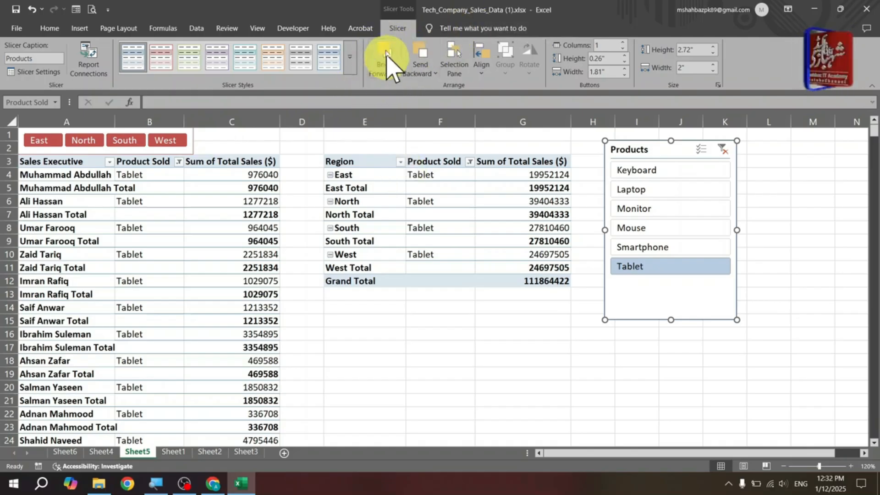
{"action": "left_click", "coordinate": [357, 201]}
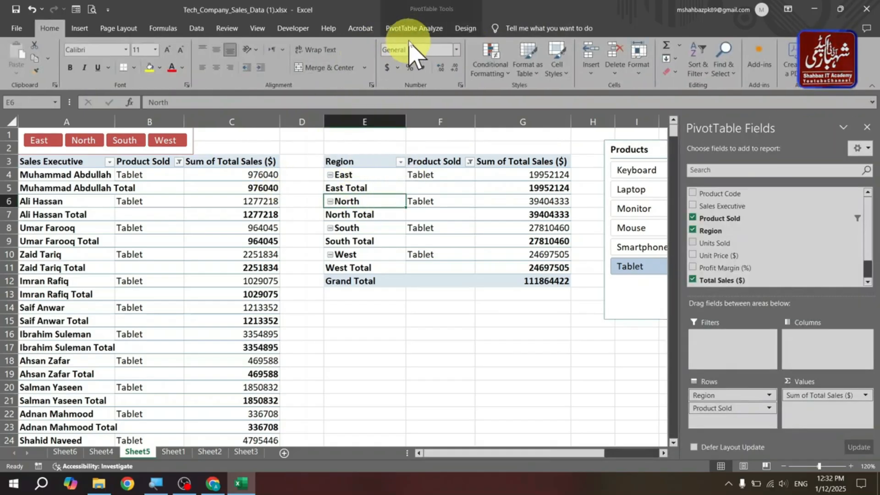
{"action": "left_click", "coordinate": [410, 30]}
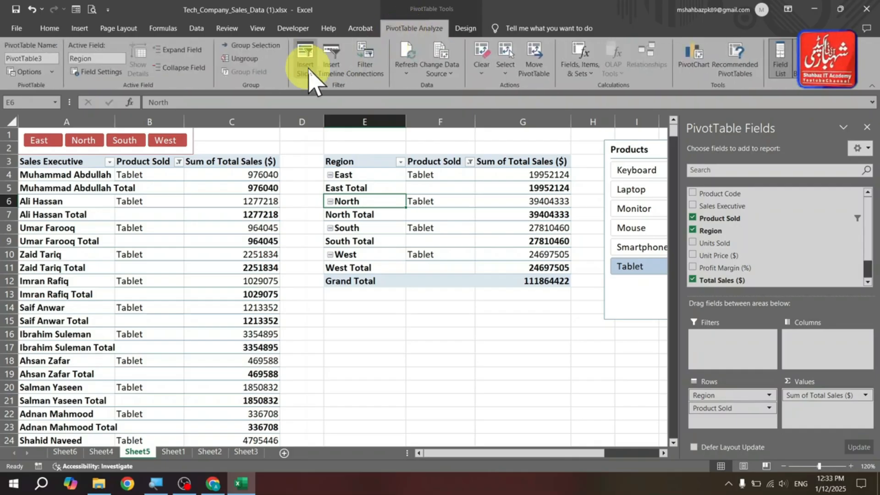
{"action": "left_click", "coordinate": [307, 69]}
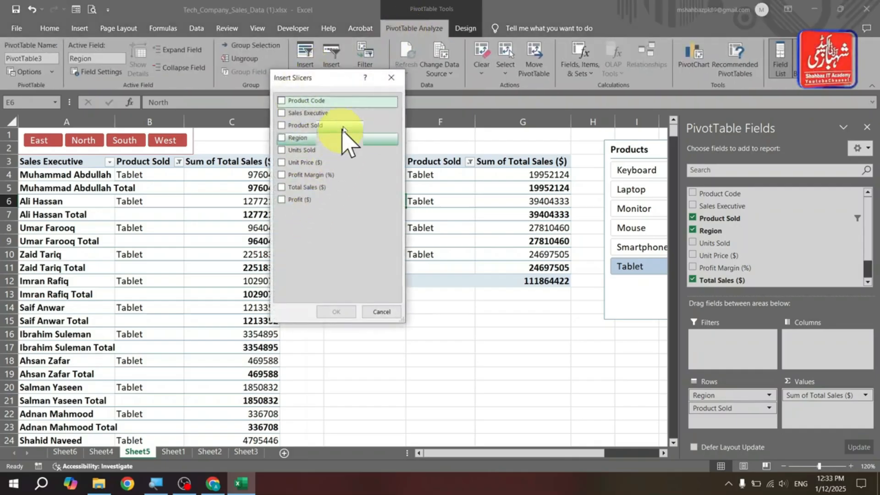
{"action": "left_click", "coordinate": [390, 78]}
- Move the Products slicer over the second PivotTable near column E
{"action": "left_click_drag", "start_coordinate": [638, 150], "coordinate": [374, 143]}
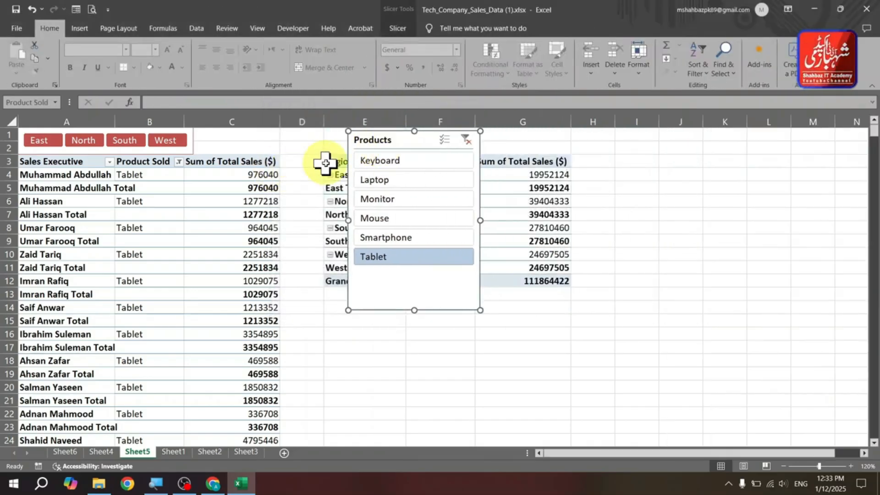